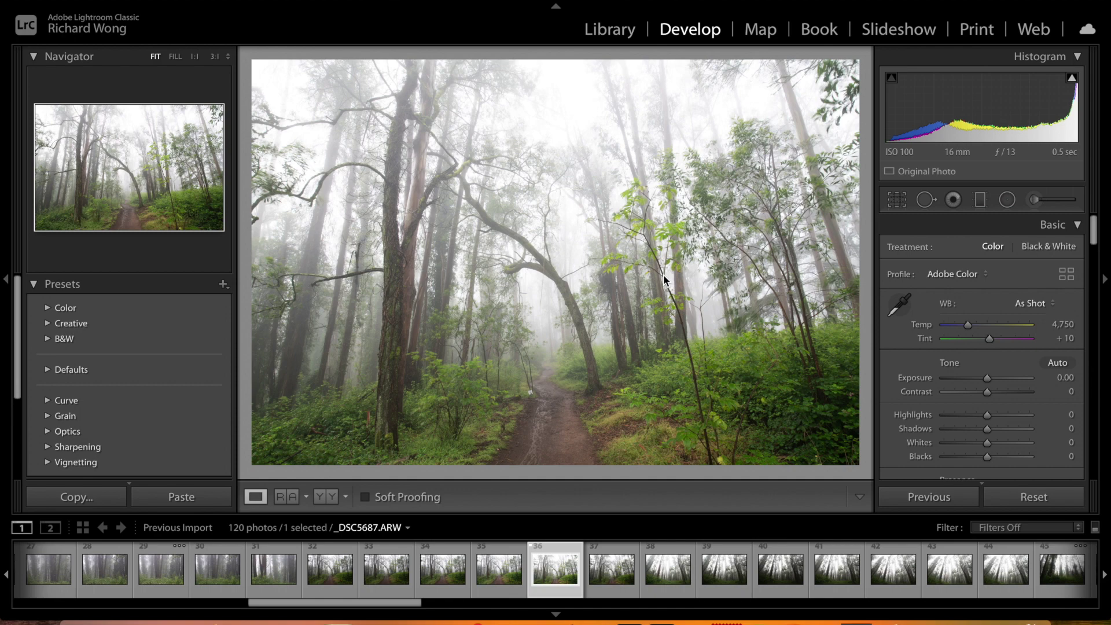
Step: Set the photo's white balance temperature to 5,000
{"action": "scroll", "coordinate": [1085, 352], "scroll_direction": "down", "scroll_amount": 1}
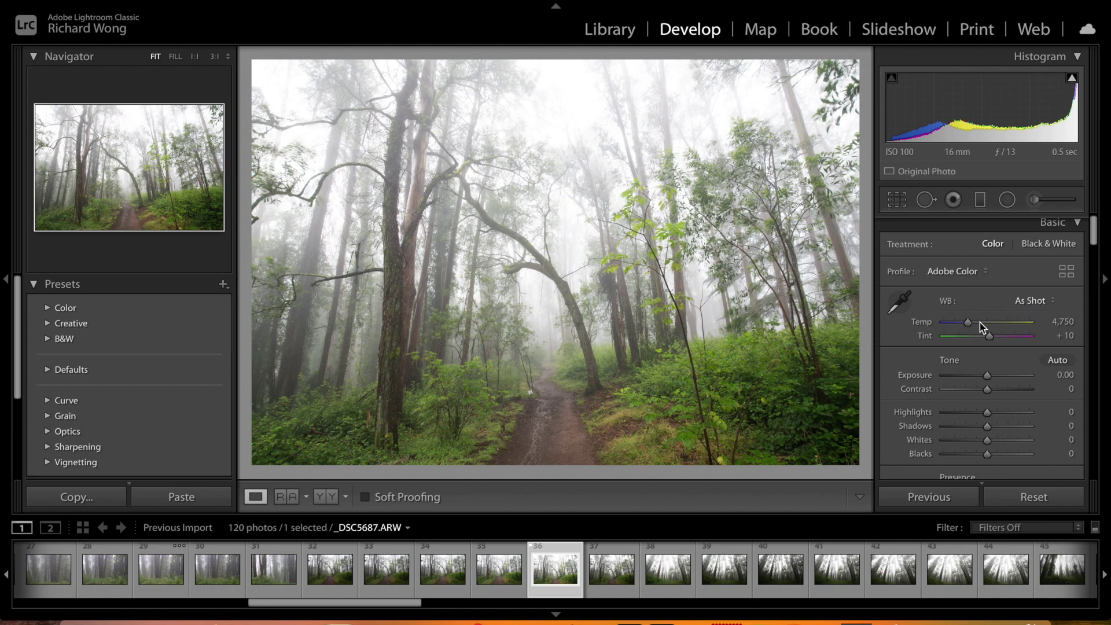
{"action": "scroll", "coordinate": [975, 330], "scroll_direction": "down", "scroll_amount": 1}
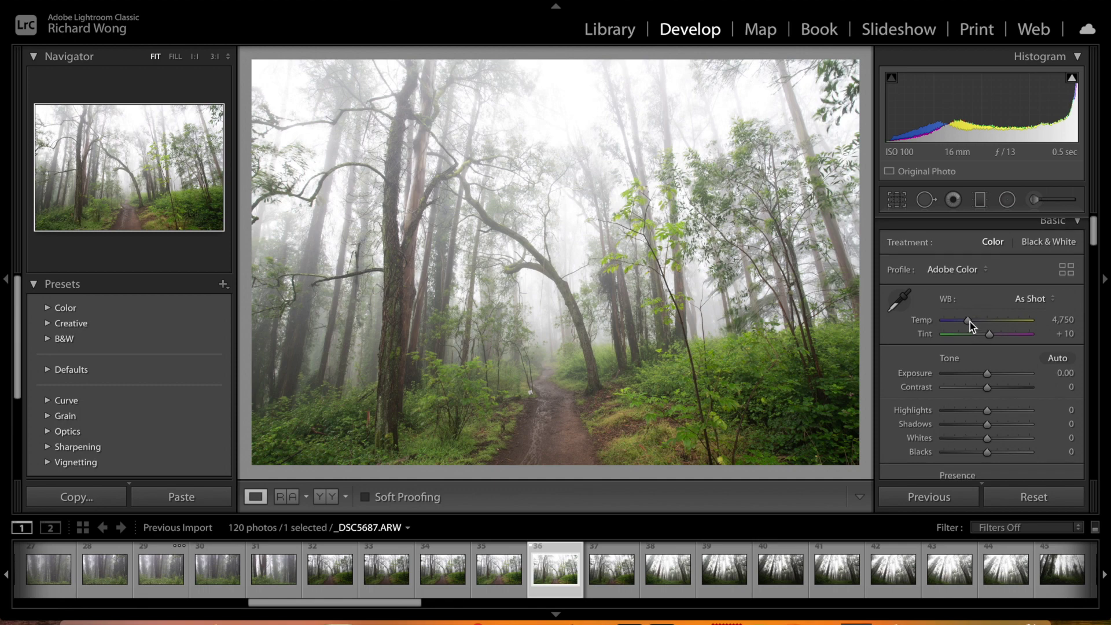
{"action": "left_click", "coordinate": [1058, 320]}
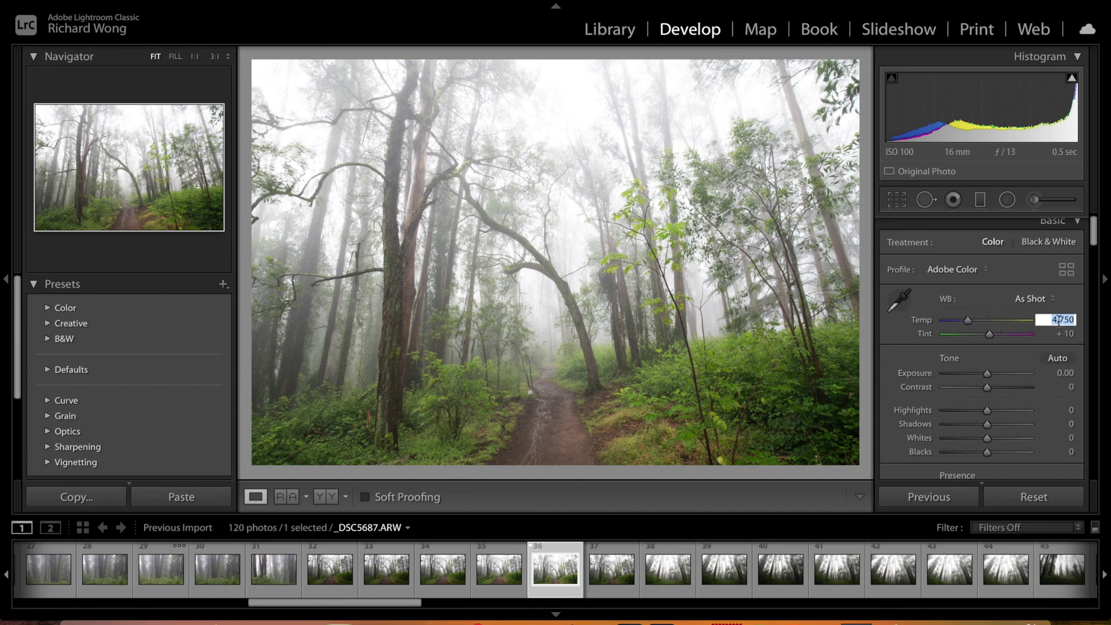
{"action": "type", "text": "5000"}
{"action": "key", "text": "Return"}
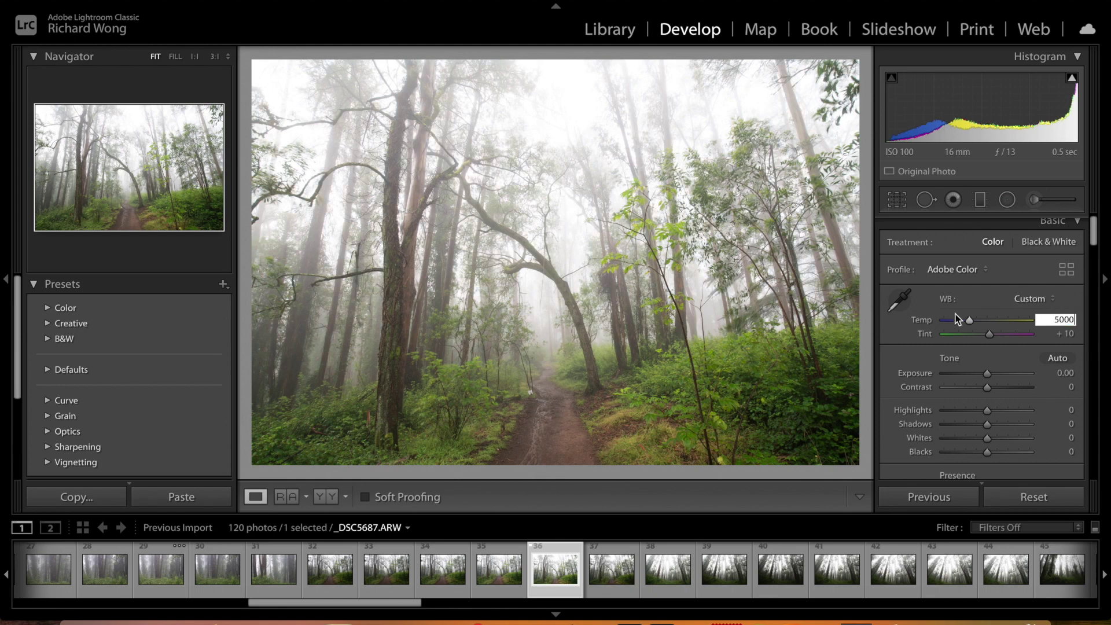
Step: Raise the photo's overall Exposure to +0.10
{"action": "scroll", "coordinate": [903, 346], "scroll_direction": "up", "scroll_amount": 1}
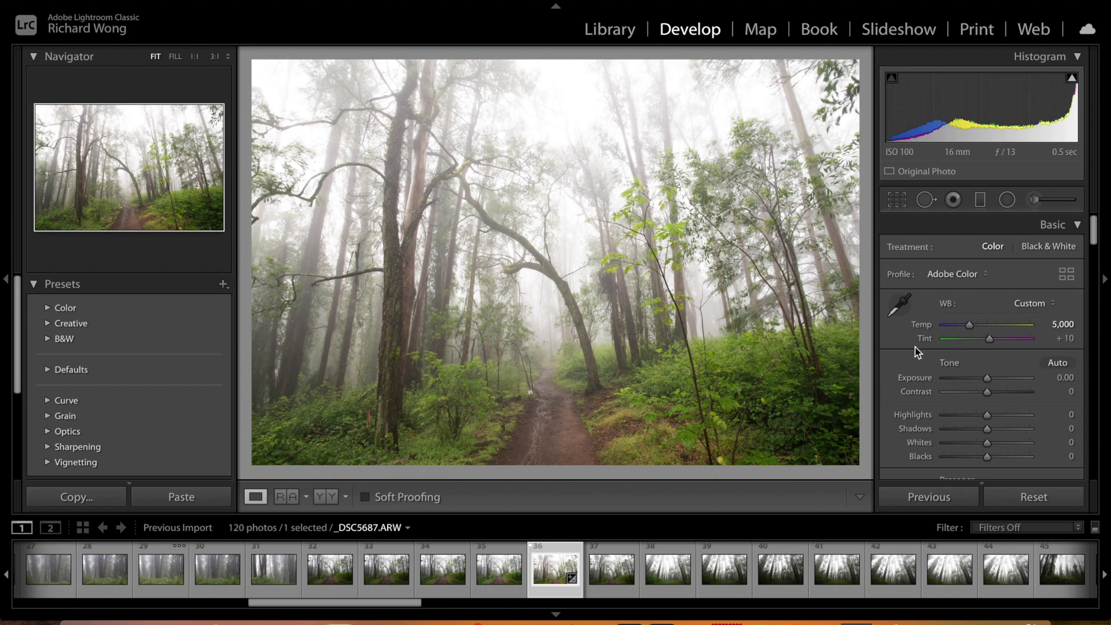
{"action": "scroll", "coordinate": [915, 347], "scroll_direction": "down", "scroll_amount": 1}
{"action": "scroll", "coordinate": [905, 339], "scroll_direction": "down", "scroll_amount": 3}
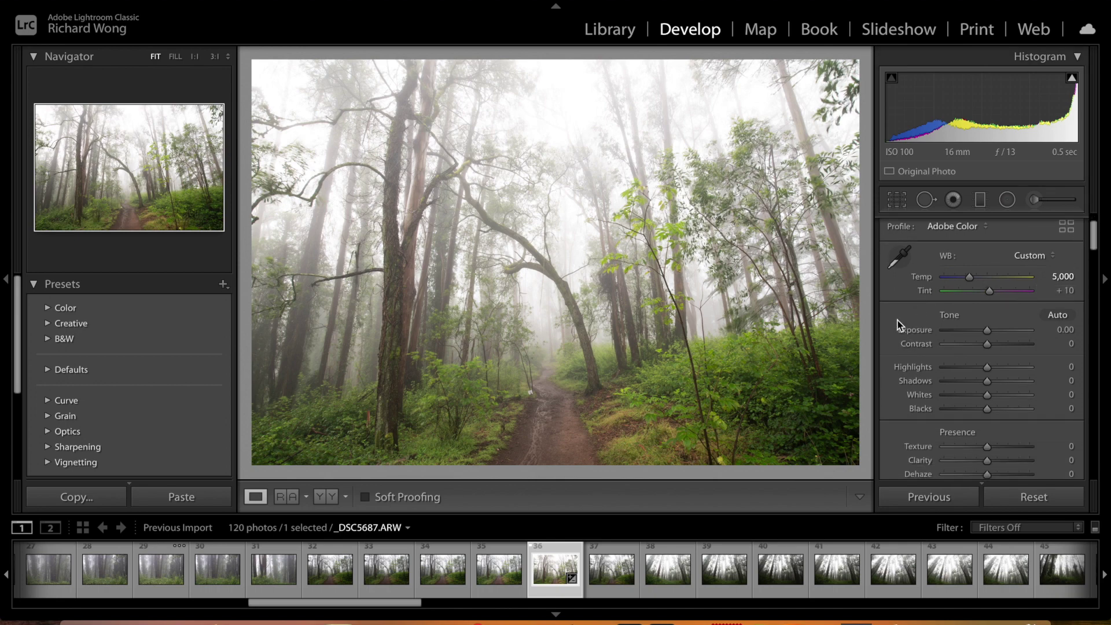
{"action": "scroll", "coordinate": [903, 325], "scroll_direction": "up", "scroll_amount": 1}
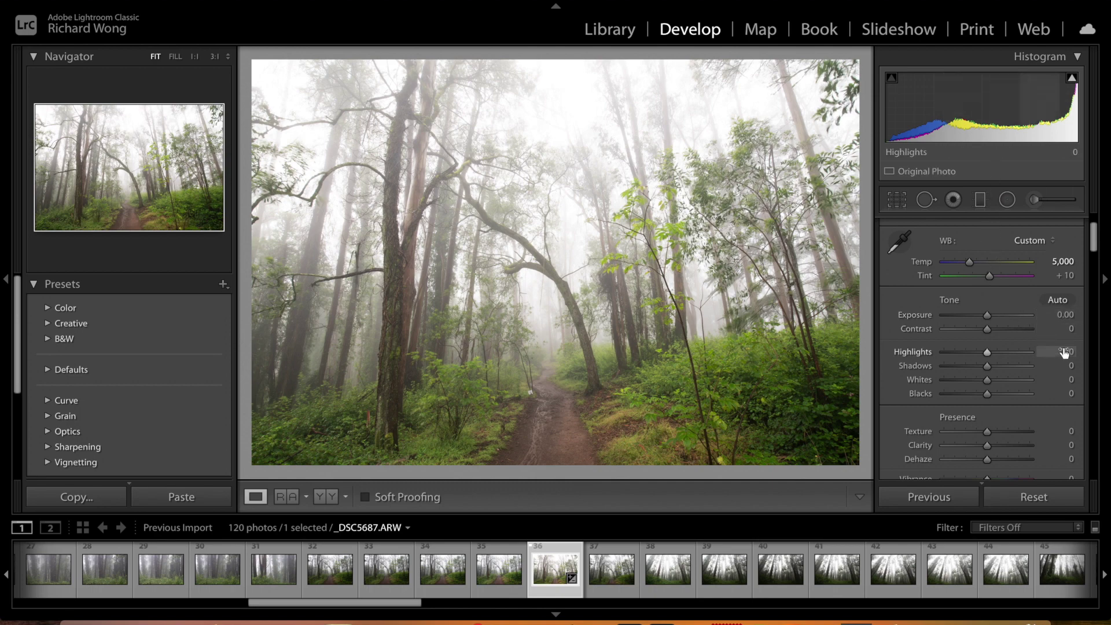
{"action": "left_click", "coordinate": [1066, 315]}
{"action": "left_click_drag", "start_coordinate": [1066, 316], "coordinate": [1086, 319]}
{"action": "type", "text": "10"}
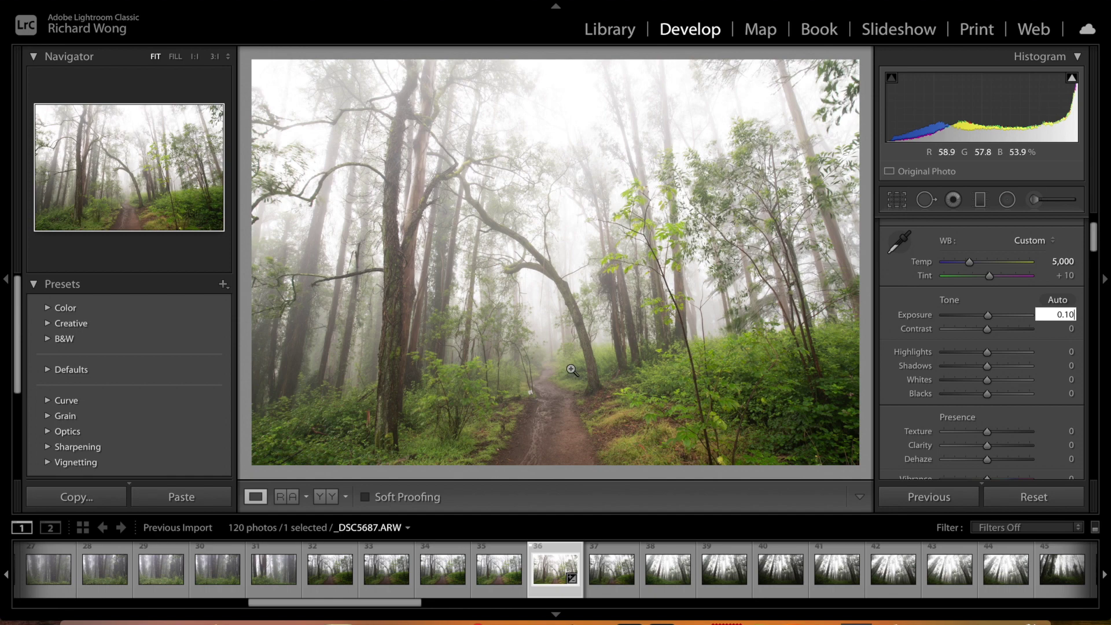
{"action": "left_click", "coordinate": [894, 297]}
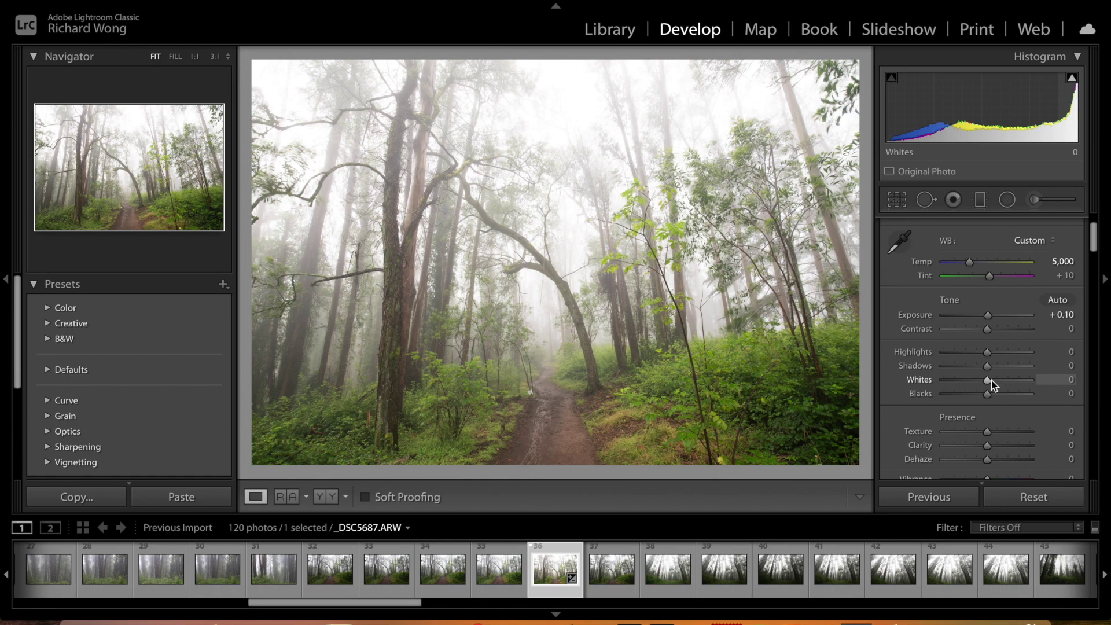
Step: Draw a graduated filter from the upper trees down to the start of the path and set its Whites to −10
{"action": "left_click", "coordinate": [982, 206]}
{"action": "left_click_drag", "start_coordinate": [595, 160], "coordinate": [599, 359]}
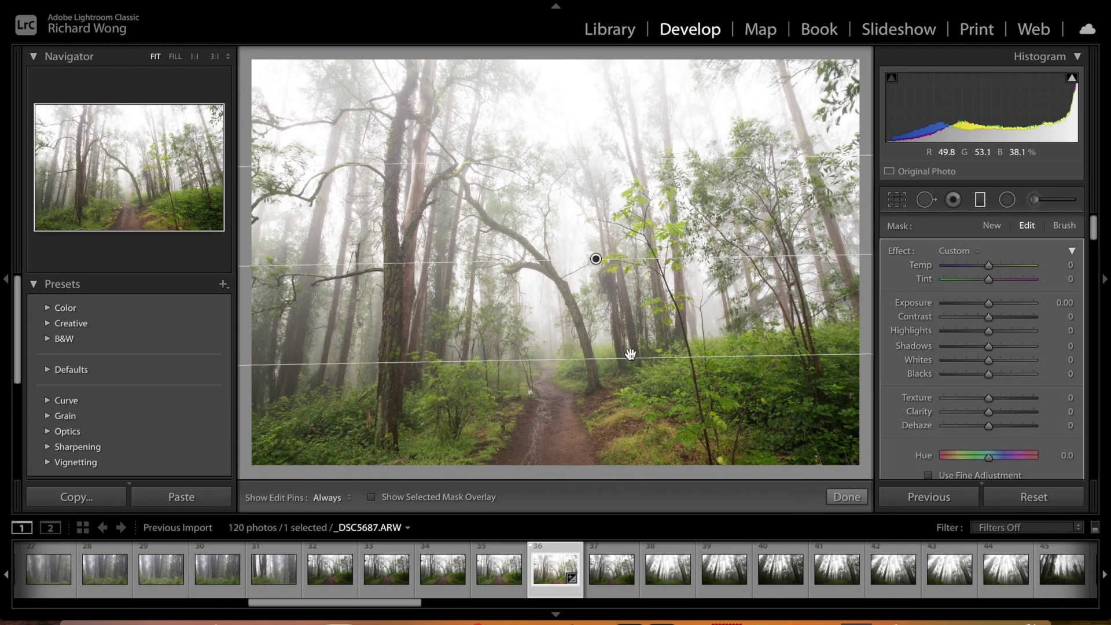
{"action": "mouse_move", "coordinate": [989, 361]}
{"action": "left_mouse_down"}
{"action": "mouse_move", "coordinate": [979, 367]}
{"action": "mouse_move", "coordinate": [988, 363]}
{"action": "left_mouse_up"}
{"action": "left_click", "coordinate": [1070, 360]}
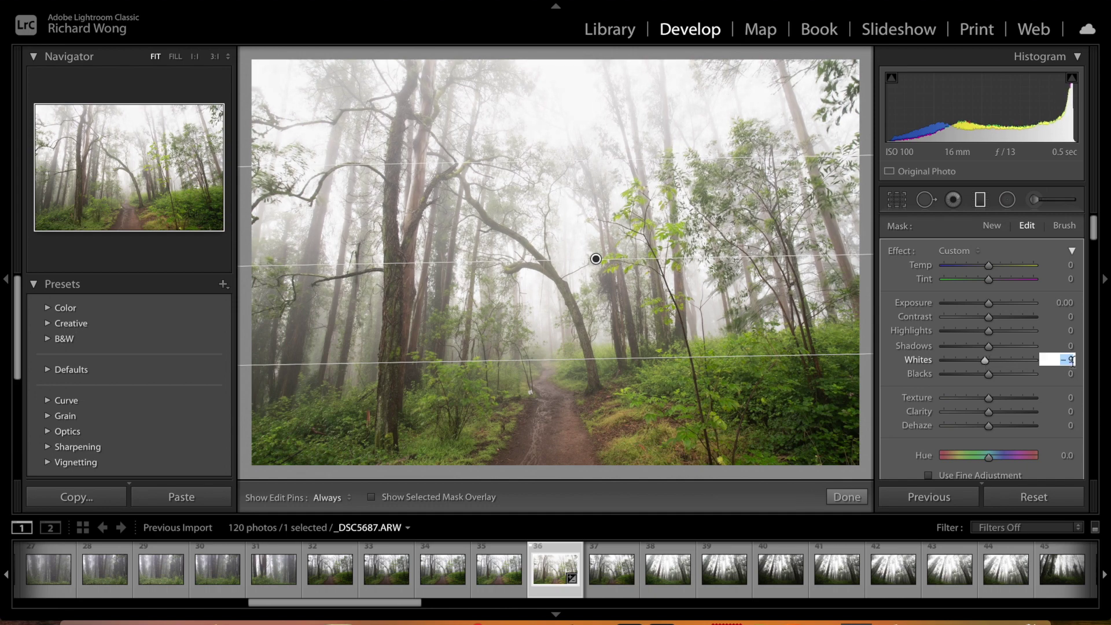
{"action": "type", "text": "10"}
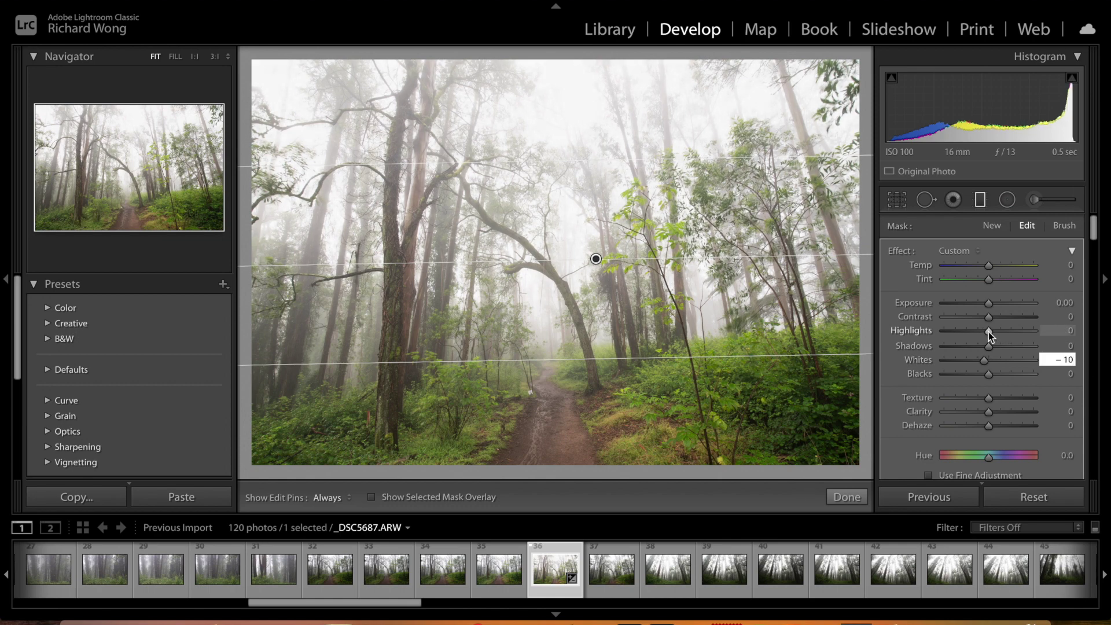
Step: Set the graduated filter's Highlights to −10
{"action": "left_click_drag", "start_coordinate": [989, 334], "coordinate": [985, 334]}
{"action": "left_click", "coordinate": [1070, 331]}
{"action": "left_click", "coordinate": [1070, 331]}
{"action": "left_click_drag", "start_coordinate": [1067, 332], "coordinate": [1079, 334]}
{"action": "type", "text": "10"}
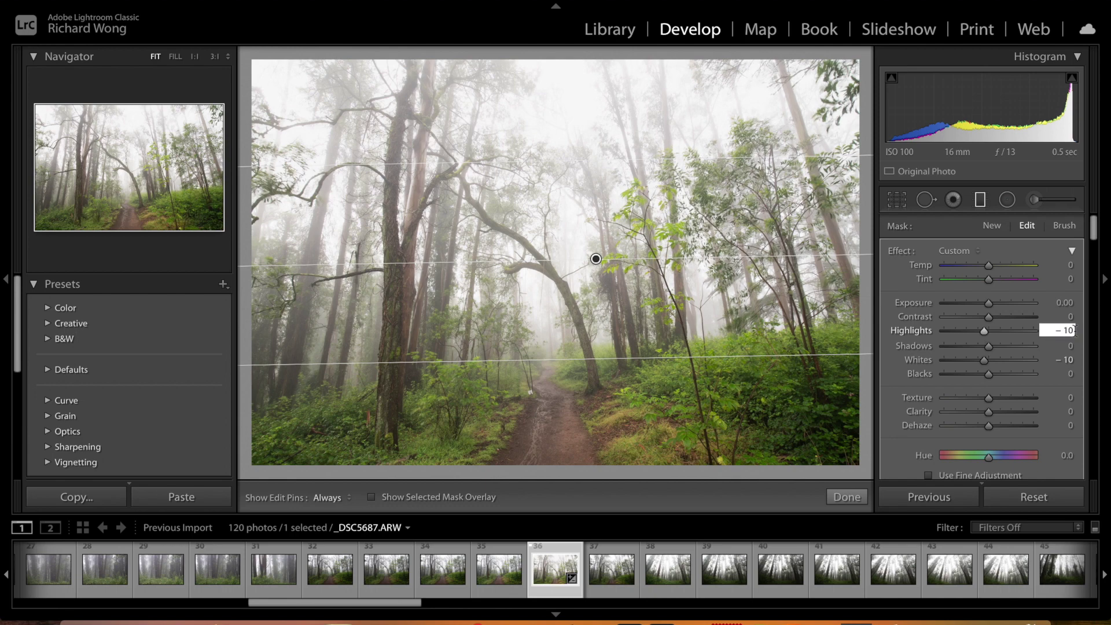
{"action": "key", "text": "Return"}
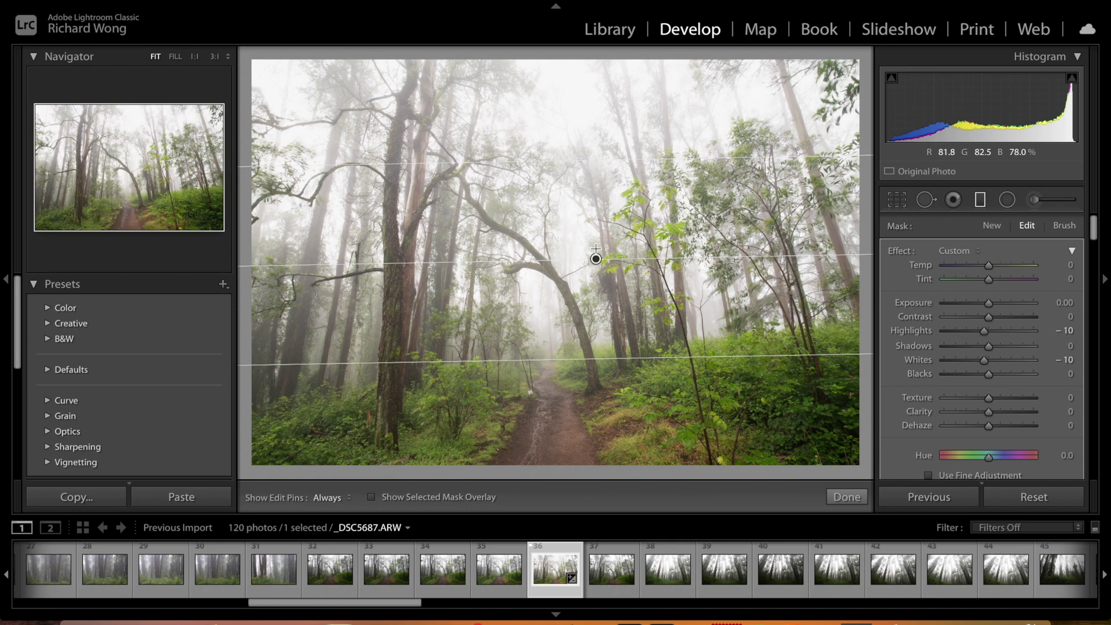
Step: Move the graduated filter slightly lower, re-enter its Whites as −10 and finish editing the filter
{"action": "mouse_move", "coordinate": [597, 260]}
{"action": "left_mouse_down"}
{"action": "mouse_move", "coordinate": [592, 289]}
{"action": "mouse_move", "coordinate": [592, 272]}
{"action": "left_mouse_up"}
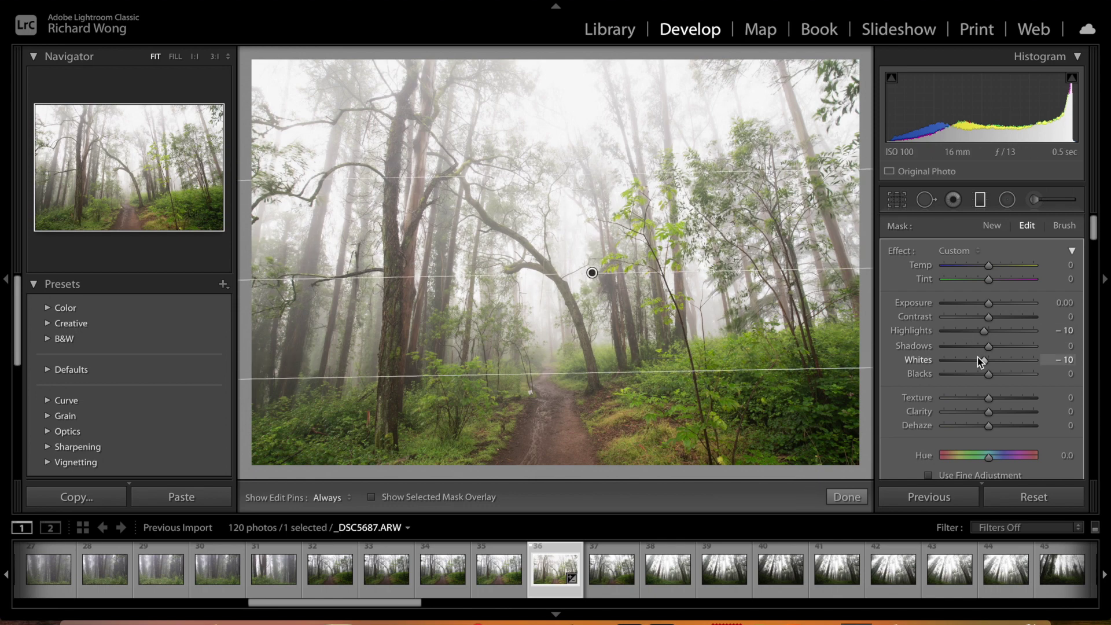
{"action": "mouse_move", "coordinate": [984, 362]}
{"action": "left_mouse_down"}
{"action": "mouse_move", "coordinate": [968, 362]}
{"action": "mouse_move", "coordinate": [989, 365]}
{"action": "left_mouse_up"}
{"action": "left_click", "coordinate": [1060, 361]}
{"action": "left_click_drag", "start_coordinate": [1068, 361], "coordinate": [1077, 362]}
{"action": "type", "text": "10"}
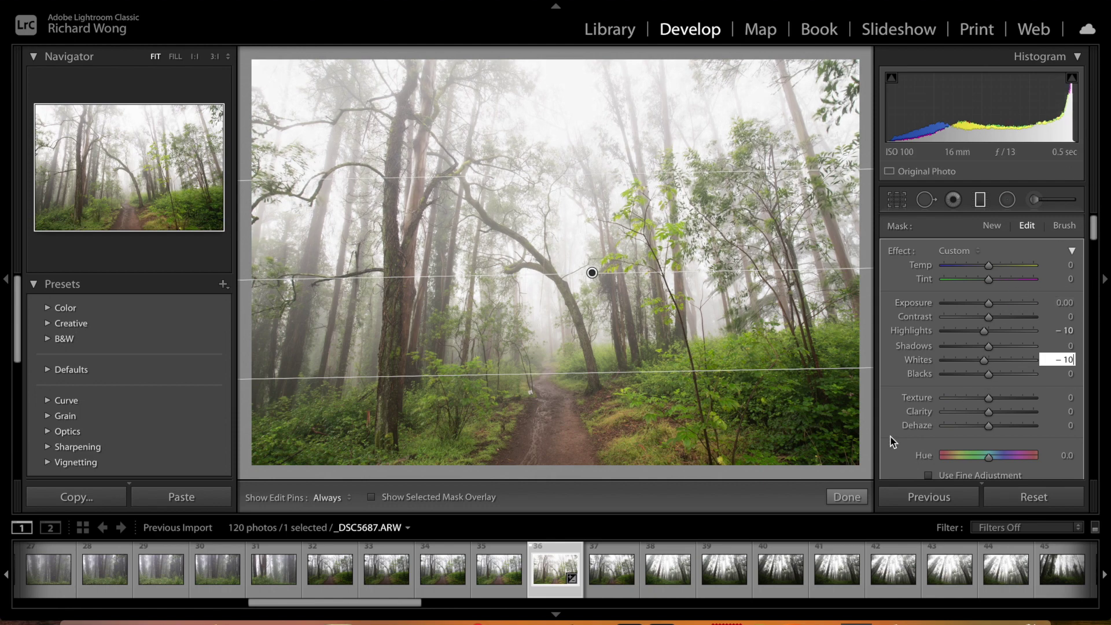
{"action": "left_click", "coordinate": [847, 496]}
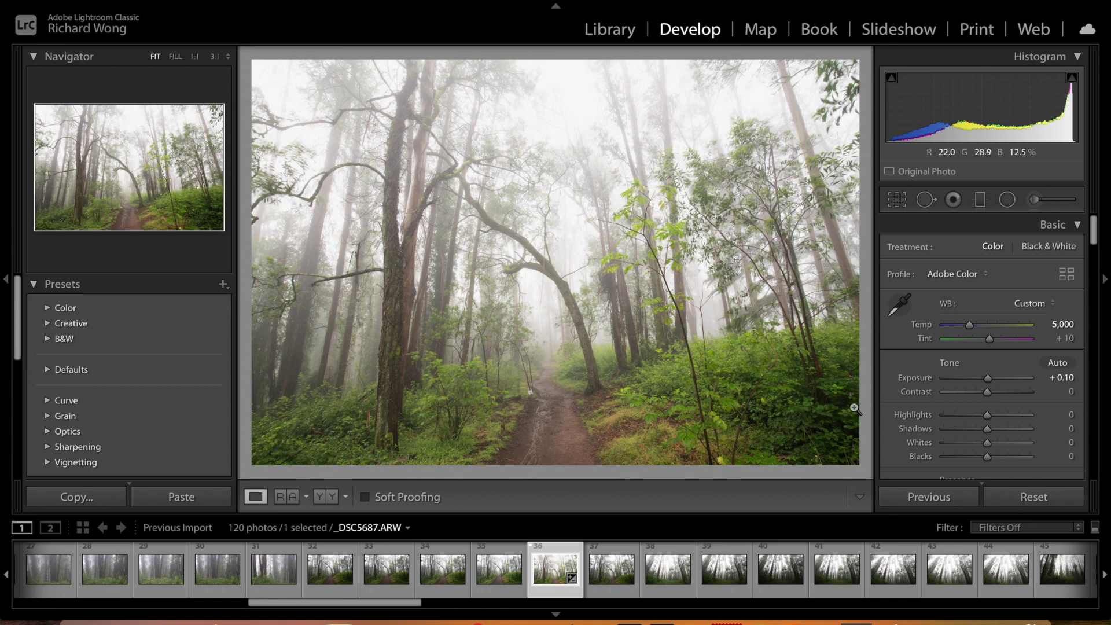
Step: Lower the photo's Shadows to −10 and its Blacks to −15
{"action": "scroll", "coordinate": [980, 340], "scroll_direction": "down", "scroll_amount": 2}
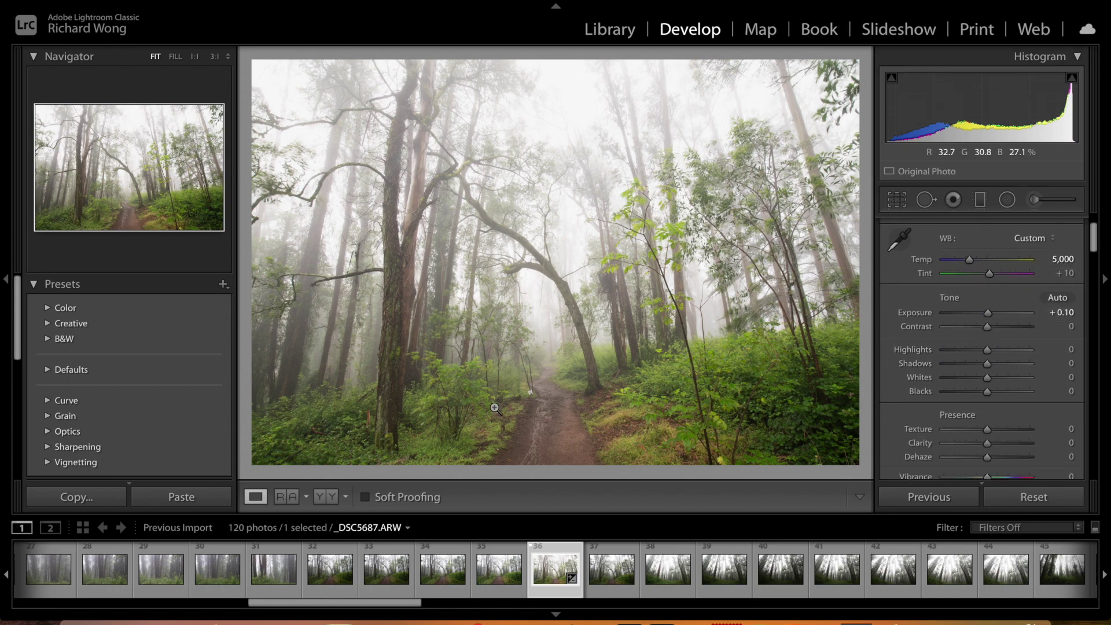
{"action": "left_click_drag", "start_coordinate": [988, 364], "coordinate": [980, 392]}
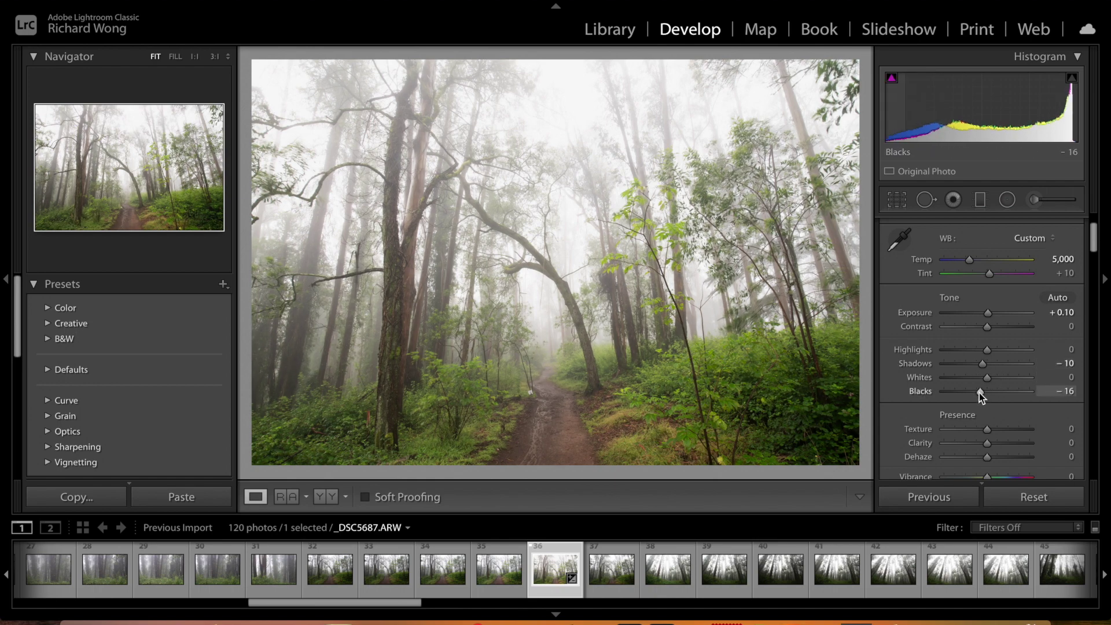
{"action": "left_click", "coordinate": [1055, 392]}
{"action": "left_click_drag", "start_coordinate": [1069, 392], "coordinate": [1085, 394]}
{"action": "type", "text": "5"}
{"action": "left_click", "coordinate": [891, 293]}
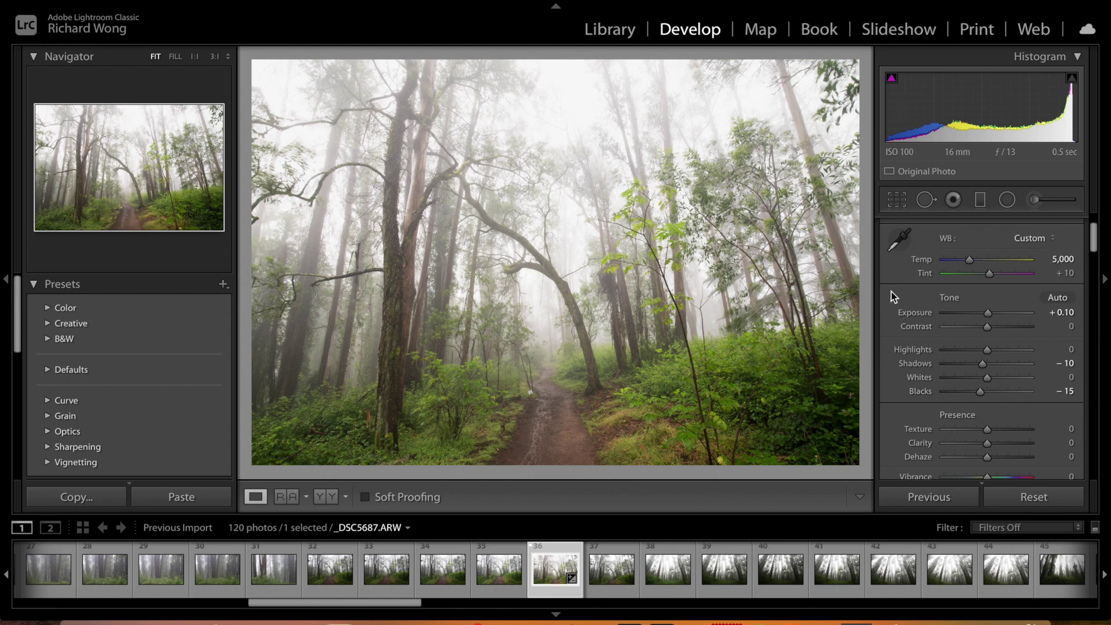
Step: Try Exposure at +0.15 and set it back to +0.10
{"action": "scroll", "coordinate": [894, 293], "scroll_direction": "down", "scroll_amount": 1}
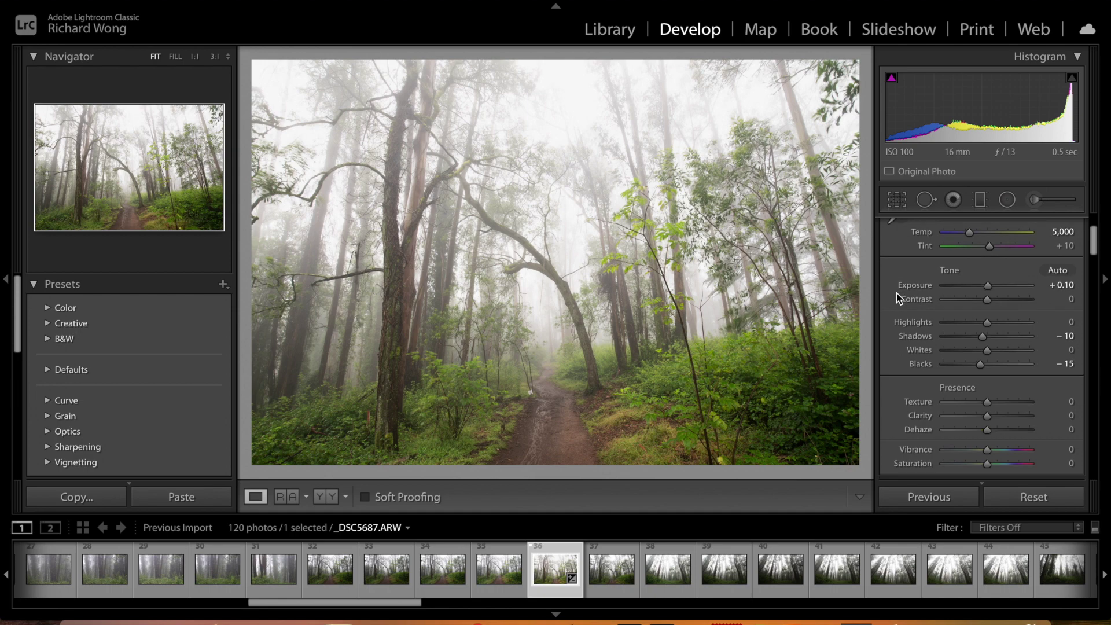
{"action": "left_click", "coordinate": [1057, 287]}
{"action": "left_click_drag", "start_coordinate": [1069, 286], "coordinate": [1078, 289]}
{"action": "type", "text": "5"}
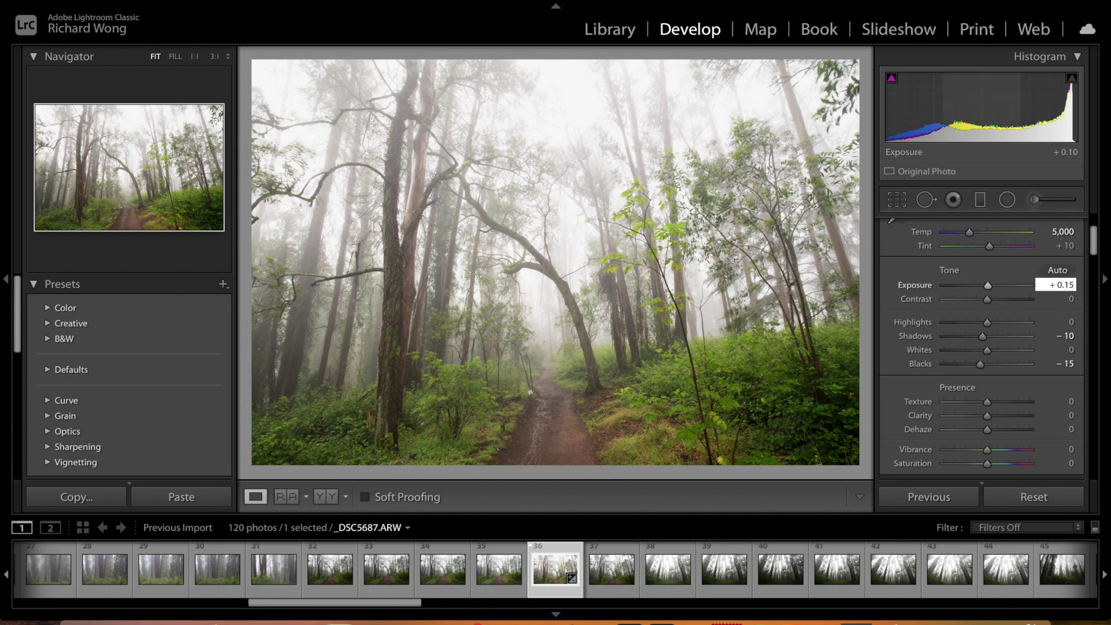
{"action": "left_click_drag", "start_coordinate": [1069, 287], "coordinate": [1083, 286]}
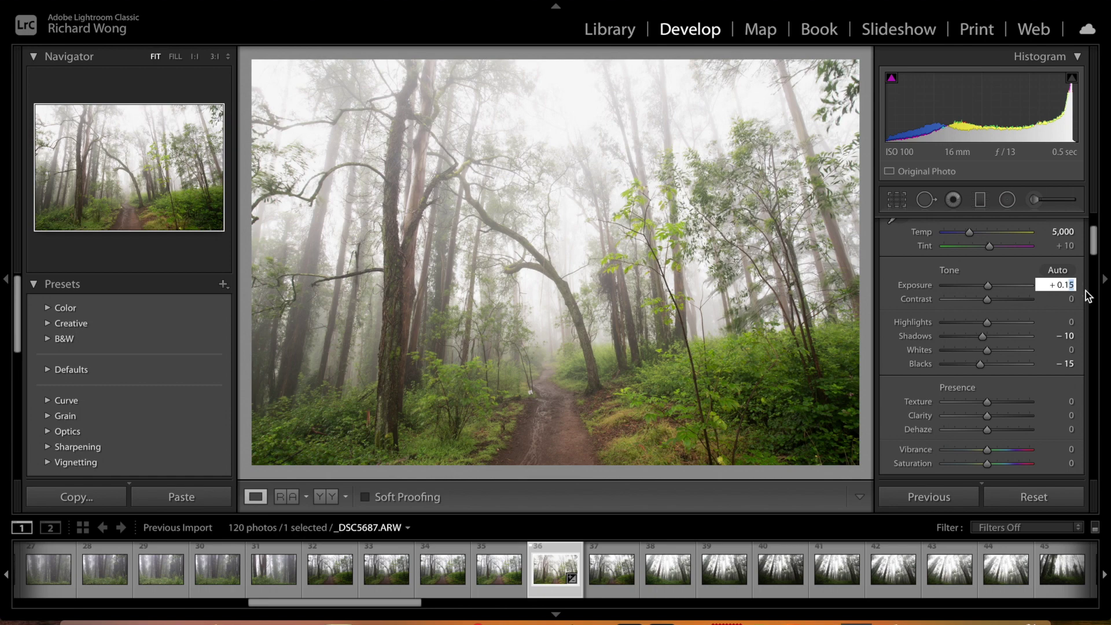
{"action": "type", "text": "0"}
{"action": "key", "text": "Return"}
Step: Set Texture to +4 and check the fine detail in the undergrowth beside the path
{"action": "scroll", "coordinate": [900, 273], "scroll_direction": "down", "scroll_amount": 3}
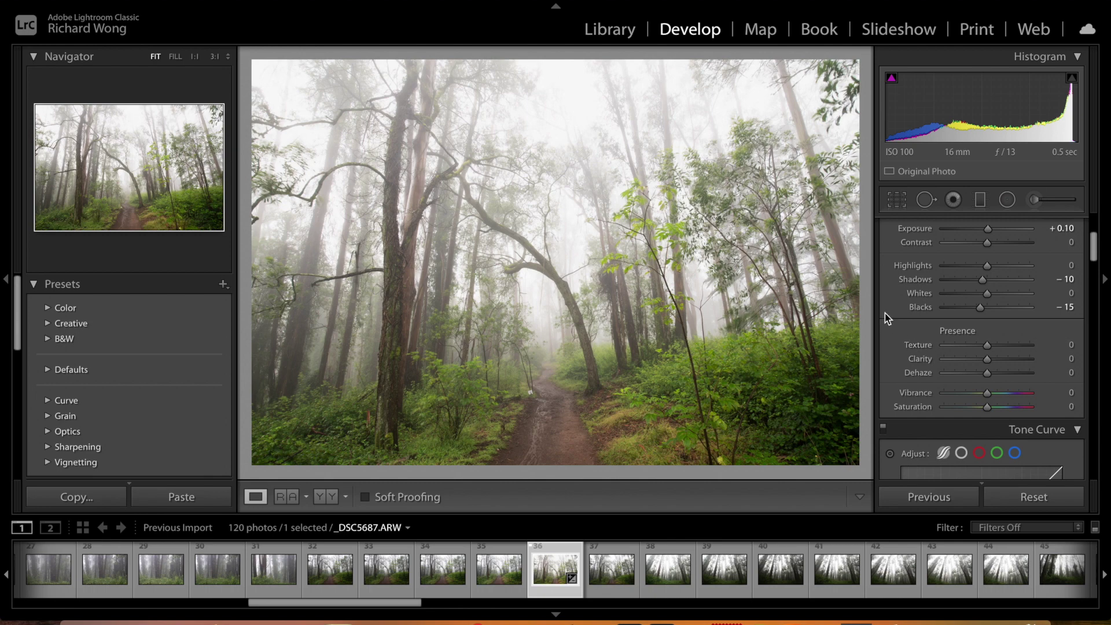
{"action": "scroll", "coordinate": [888, 317], "scroll_direction": "down", "scroll_amount": 1}
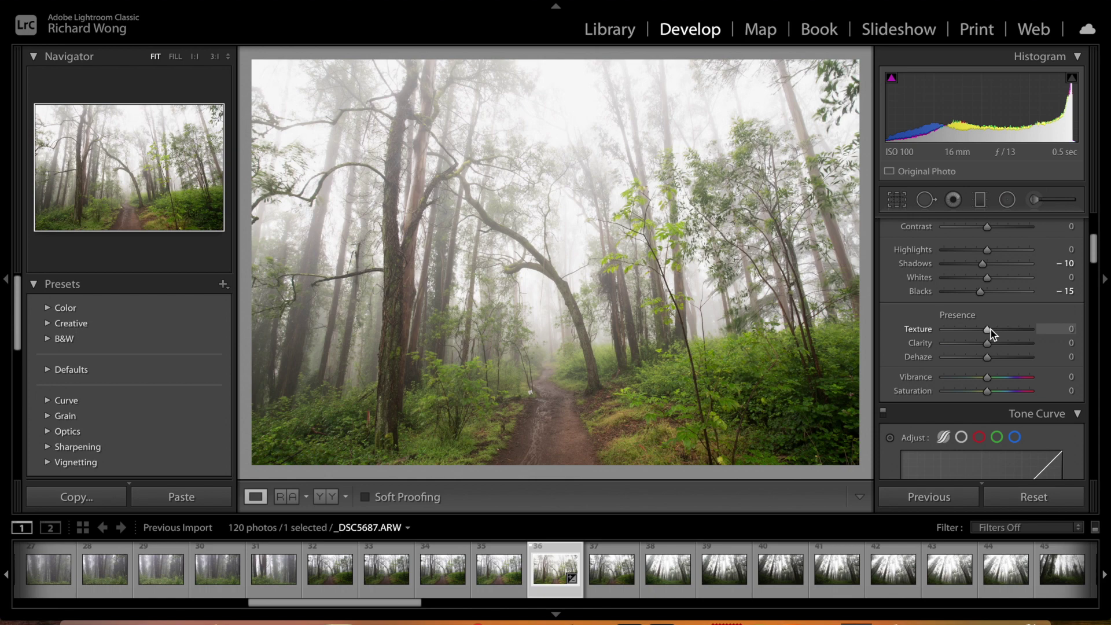
{"action": "mouse_move", "coordinate": [987, 330]}
{"action": "left_mouse_down"}
{"action": "mouse_move", "coordinate": [998, 332]}
{"action": "mouse_move", "coordinate": [988, 333]}
{"action": "left_mouse_up"}
{"action": "left_click", "coordinate": [1068, 331]}
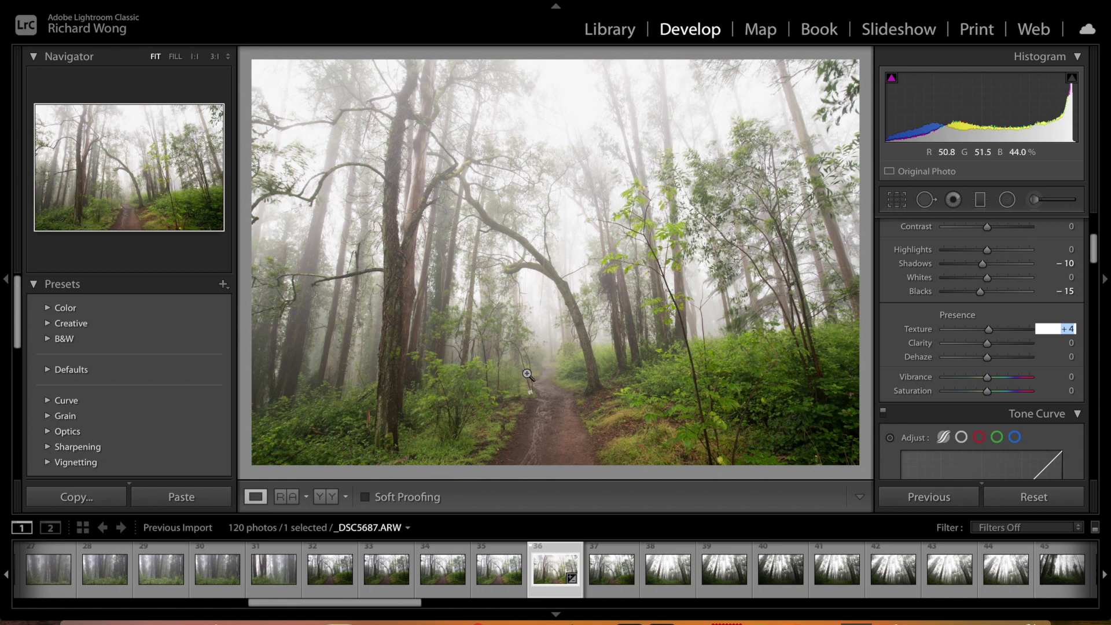
{"action": "key", "text": "Return"}
{"action": "left_click", "coordinate": [496, 378]}
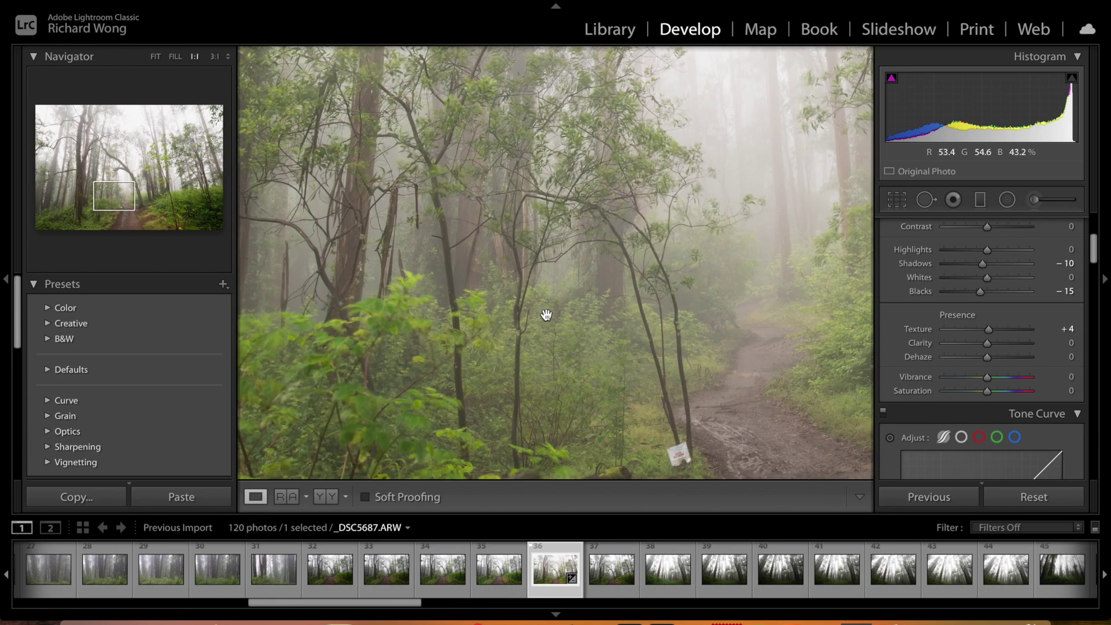
{"action": "left_click", "coordinate": [546, 315]}
Step: Set the photo's Clarity to +10
{"action": "left_click", "coordinate": [1070, 343]}
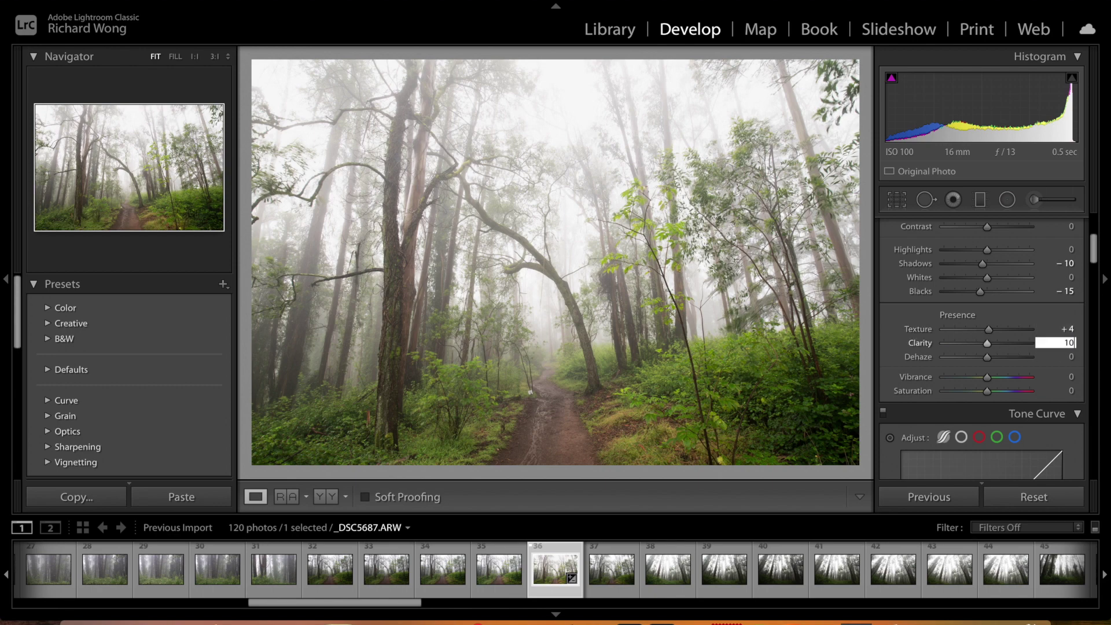
{"action": "scroll", "coordinate": [985, 350], "scroll_direction": "up", "scroll_amount": 1}
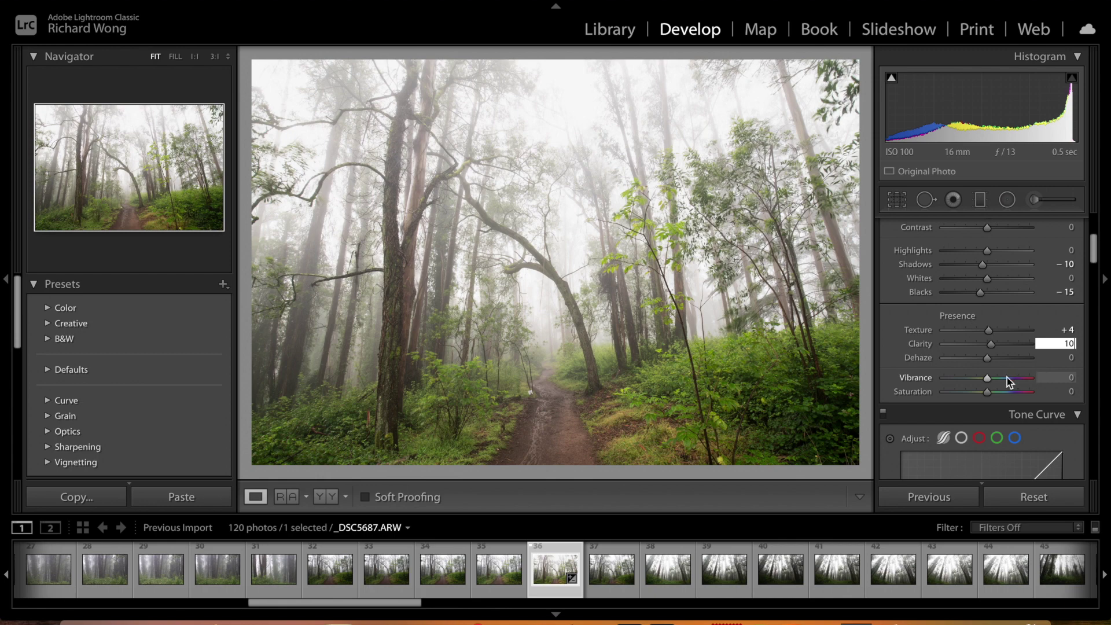
{"action": "left_click", "coordinate": [898, 310]}
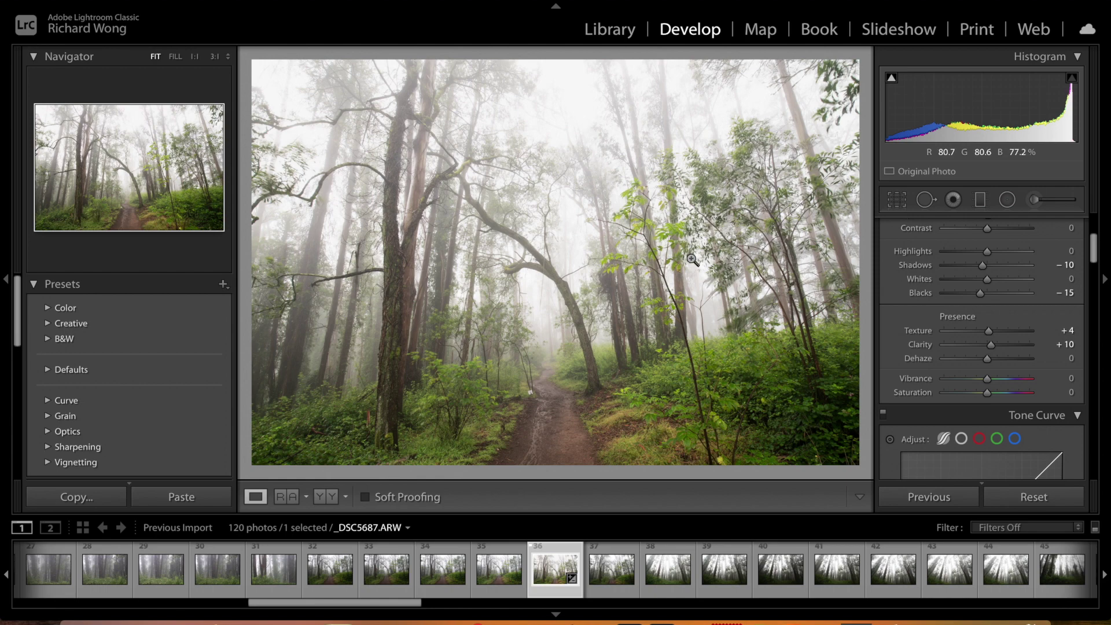
Step: Set the photo's Vibrance to +10
{"action": "left_click", "coordinate": [1053, 379]}
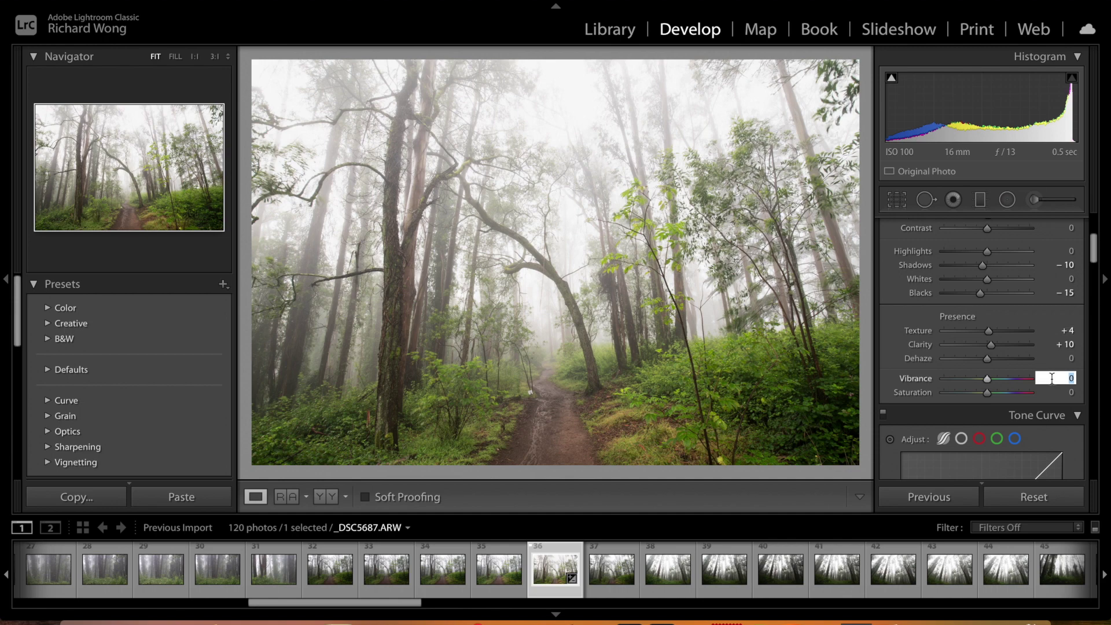
{"action": "type", "text": "5"}
{"action": "left_click_drag", "start_coordinate": [1062, 377], "coordinate": [1089, 379]}
{"action": "type", "text": "10"}
{"action": "left_click", "coordinate": [908, 317]}
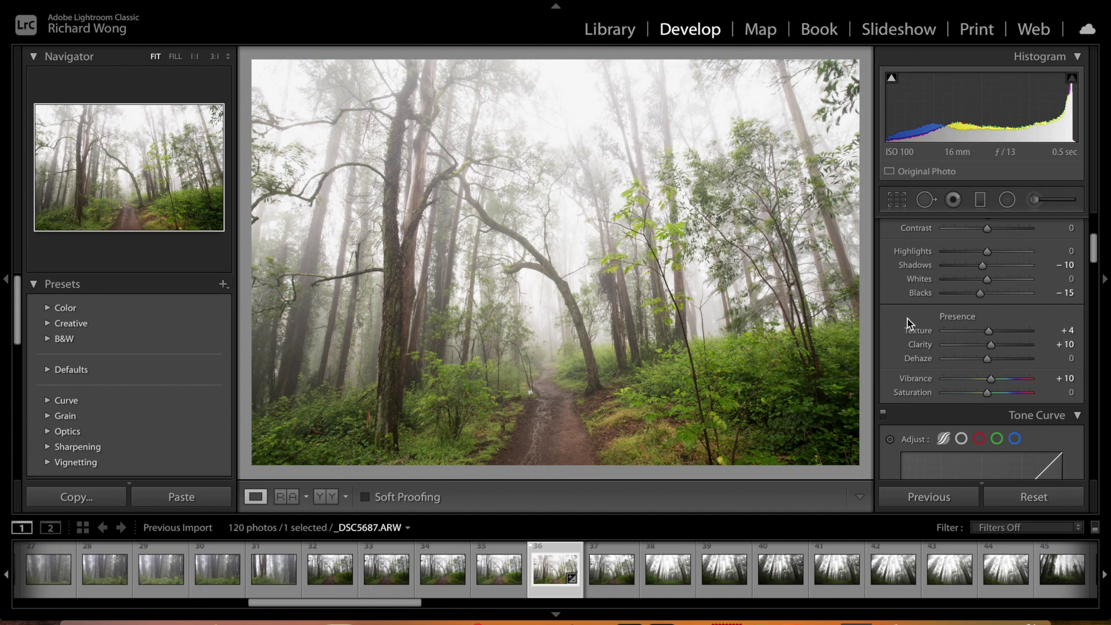
Step: Set the tone curve's Lights region to +5
{"action": "scroll", "coordinate": [911, 320], "scroll_direction": "down", "scroll_amount": 2}
{"action": "scroll", "coordinate": [911, 320], "scroll_direction": "down", "scroll_amount": 5}
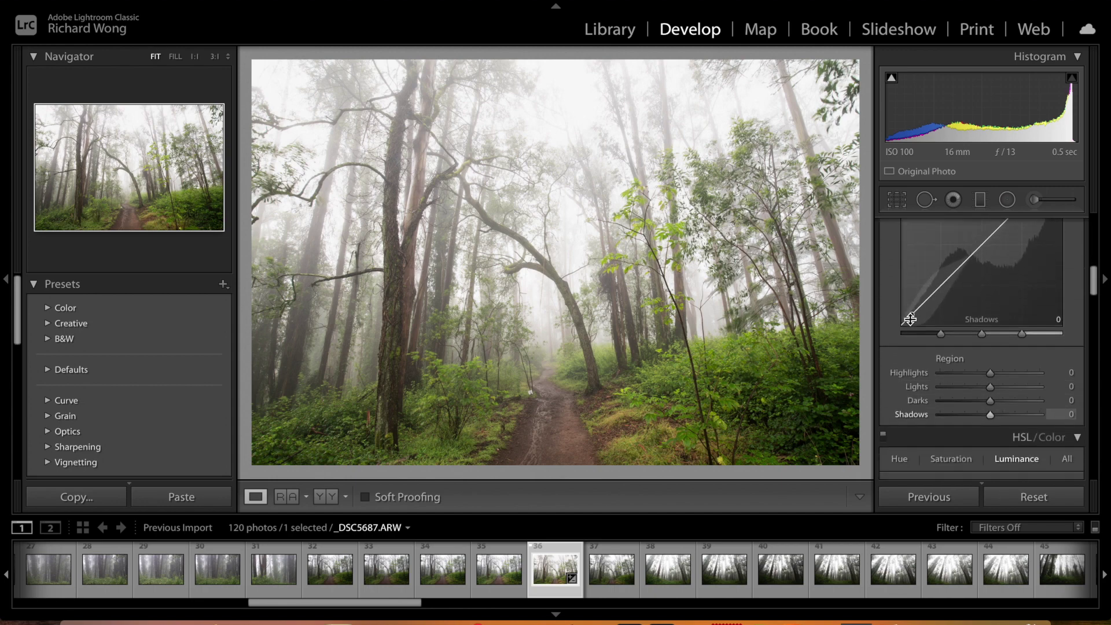
{"action": "scroll", "coordinate": [929, 333], "scroll_direction": "up", "scroll_amount": 3}
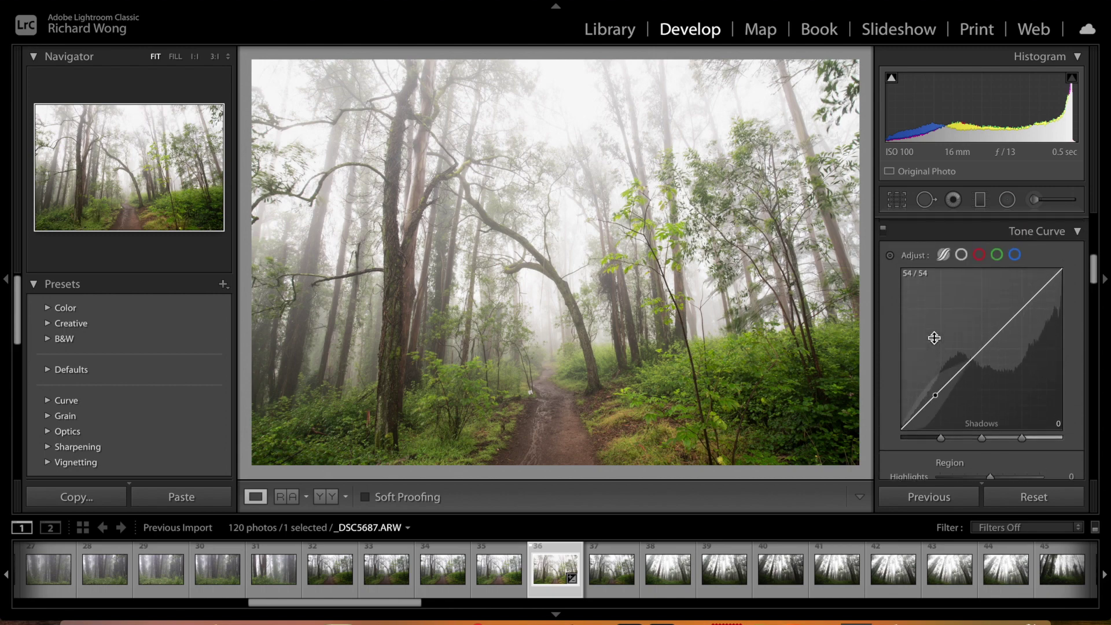
{"action": "scroll", "coordinate": [935, 338], "scroll_direction": "down", "scroll_amount": 3}
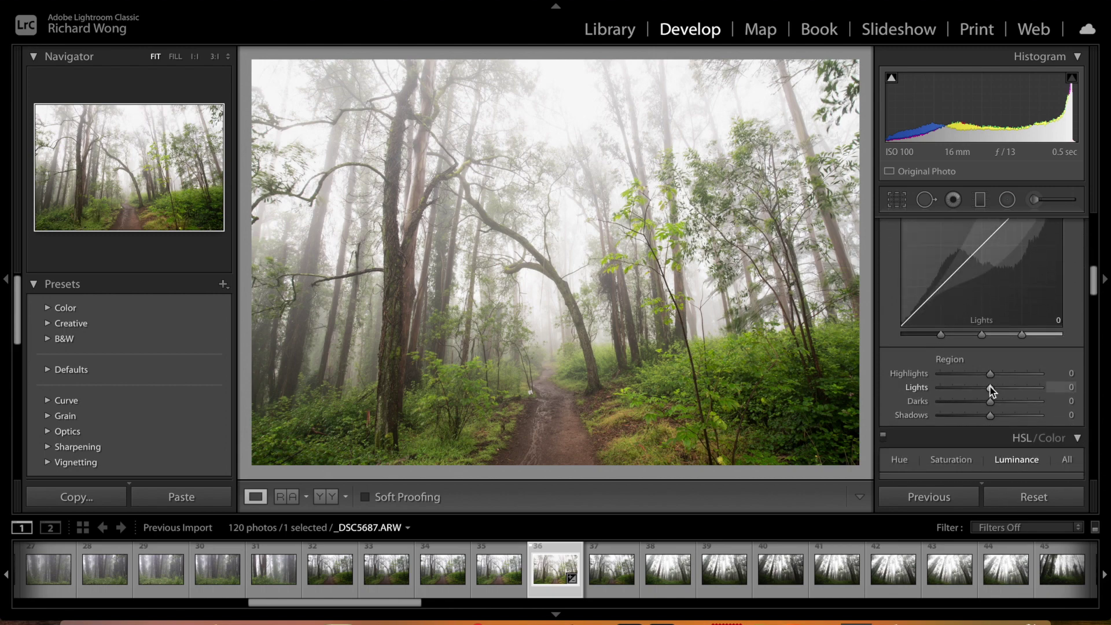
{"action": "mouse_move", "coordinate": [990, 387]}
{"action": "left_mouse_down"}
{"action": "mouse_move", "coordinate": [1003, 387]}
{"action": "mouse_move", "coordinate": [992, 387]}
{"action": "left_mouse_up"}
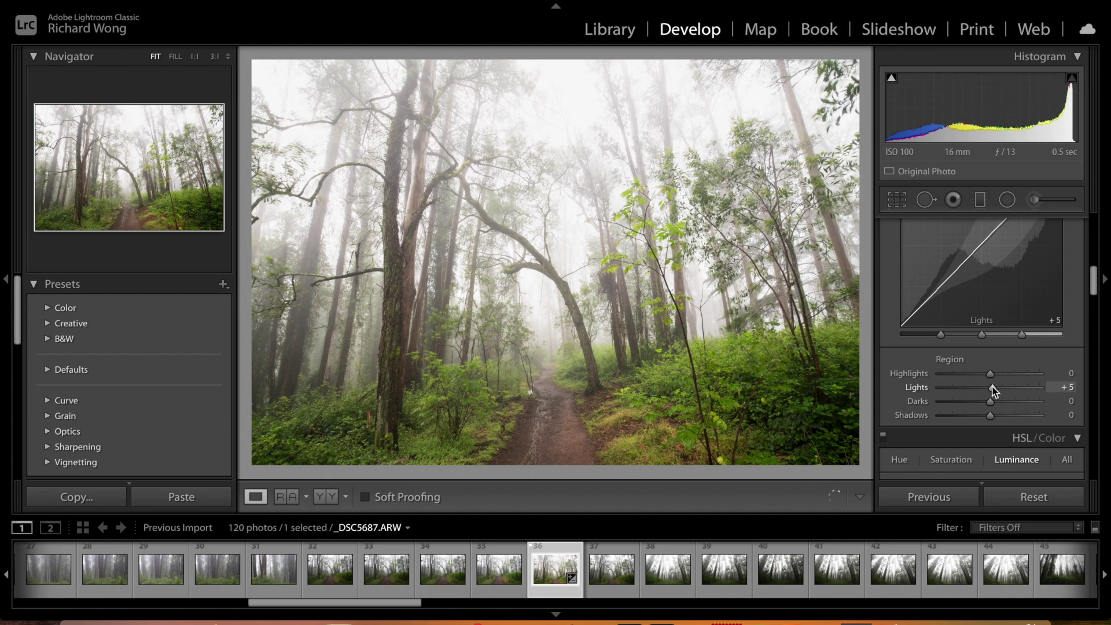
Step: Try the tone curve's Highlights region at -4 and set it back to 0
{"action": "left_click_drag", "start_coordinate": [991, 375], "coordinate": [988, 377]}
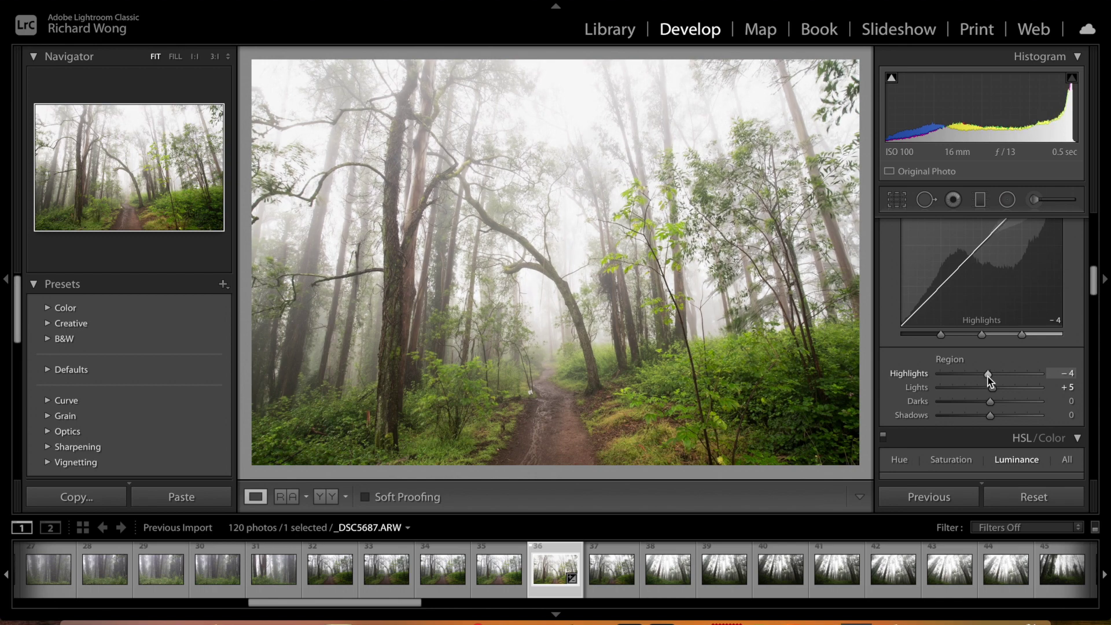
{"action": "left_click", "coordinate": [1072, 373]}
{"action": "type", "text": "0"}
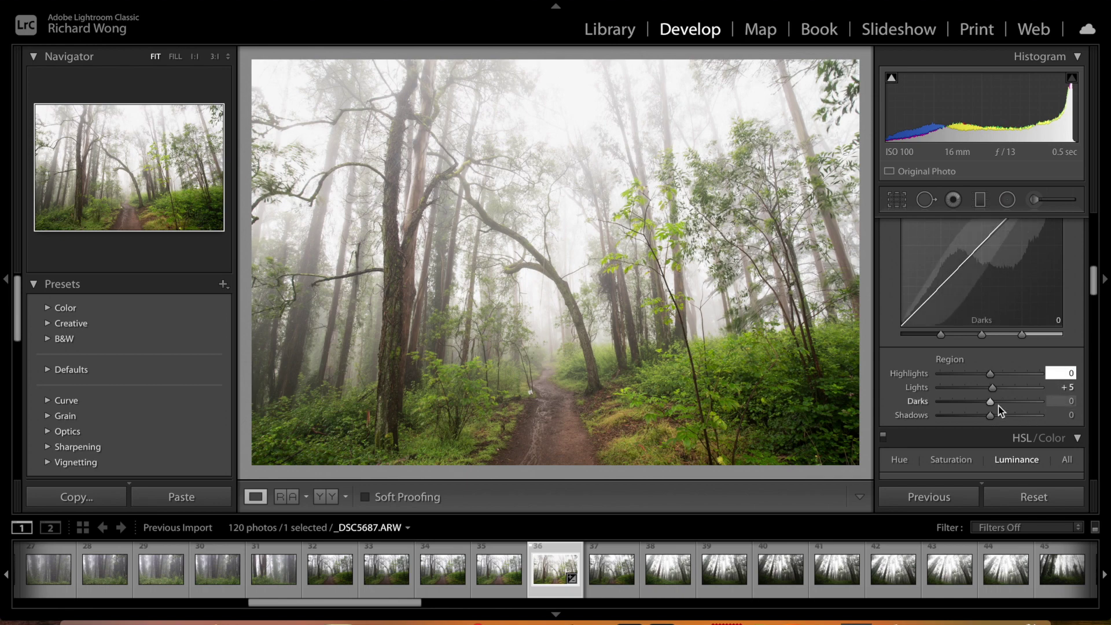
Step: Set the tone curve's Darks region to +2 and its Shadows region to -10
{"action": "left_click_drag", "start_coordinate": [993, 403], "coordinate": [989, 405]}
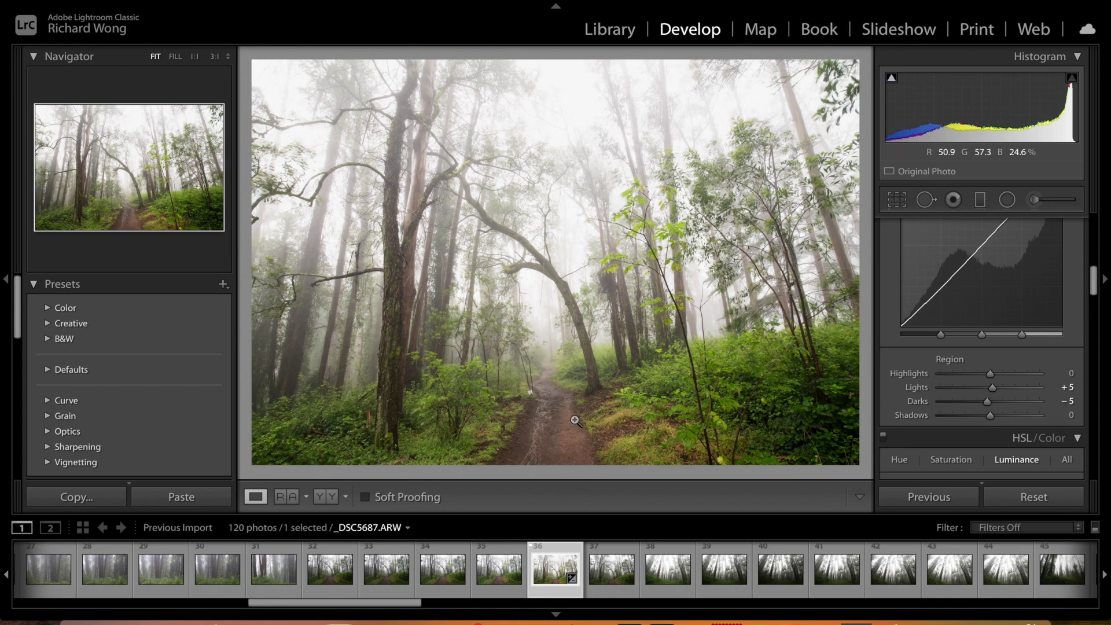
{"action": "mouse_move", "coordinate": [987, 402]}
{"action": "left_mouse_down"}
{"action": "mouse_move", "coordinate": [982, 416]}
{"action": "mouse_move", "coordinate": [966, 417]}
{"action": "mouse_move", "coordinate": [987, 417]}
{"action": "left_mouse_up"}
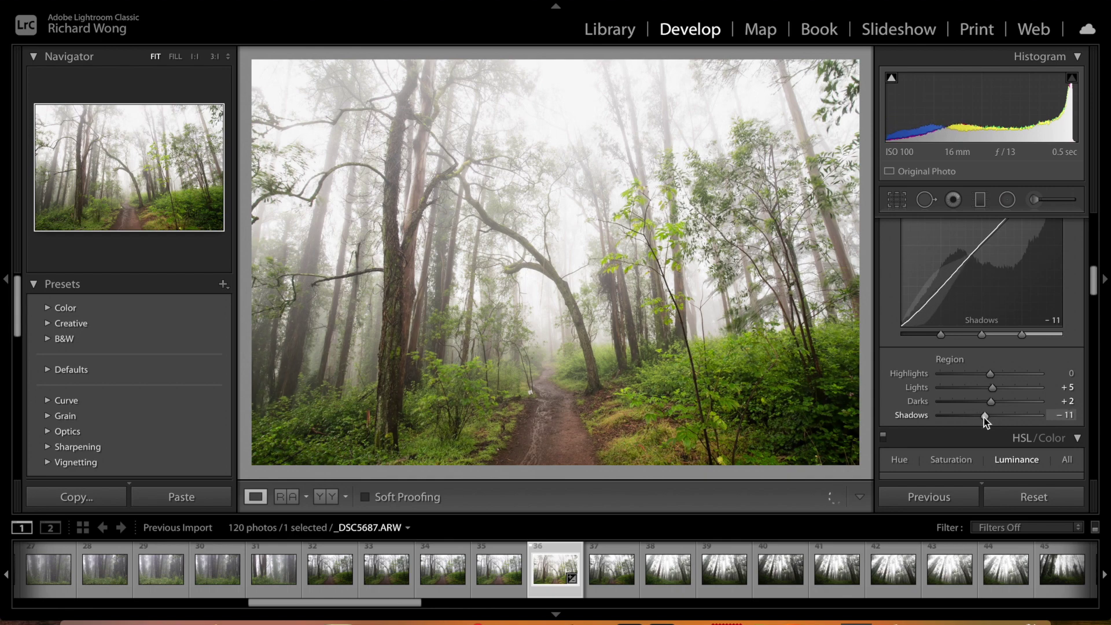
{"action": "left_click", "coordinate": [1070, 416]}
{"action": "type", "text": "0"}
{"action": "key", "text": "Return"}
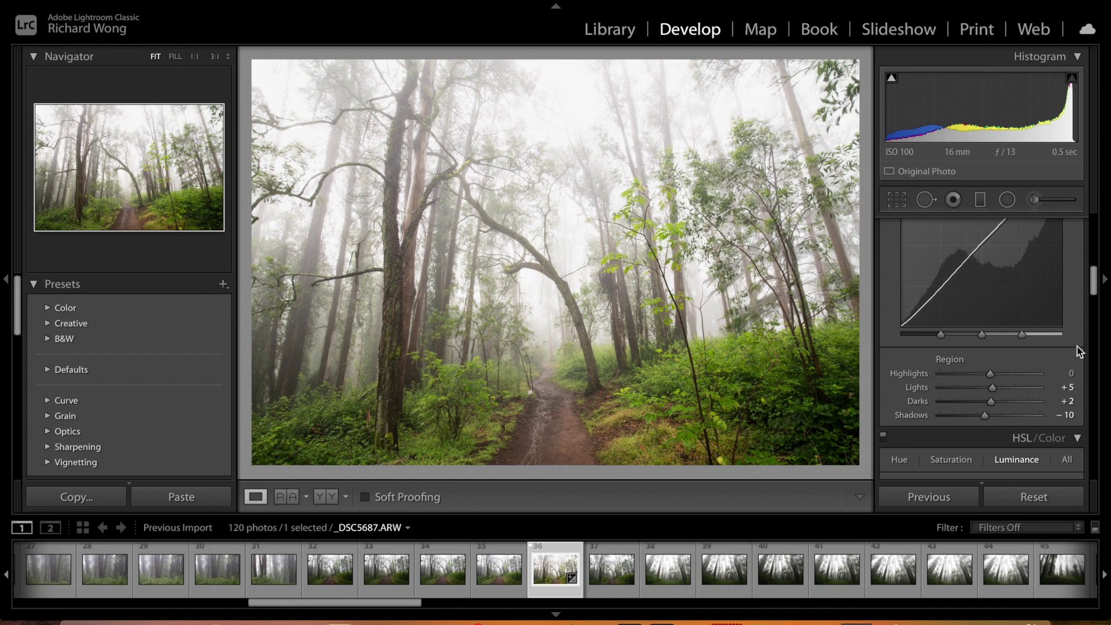
Step: Show the saturation sliders of the HSL adjustments
{"action": "scroll", "coordinate": [1017, 367], "scroll_direction": "down", "scroll_amount": 3}
{"action": "scroll", "coordinate": [1013, 366], "scroll_direction": "down", "scroll_amount": 2}
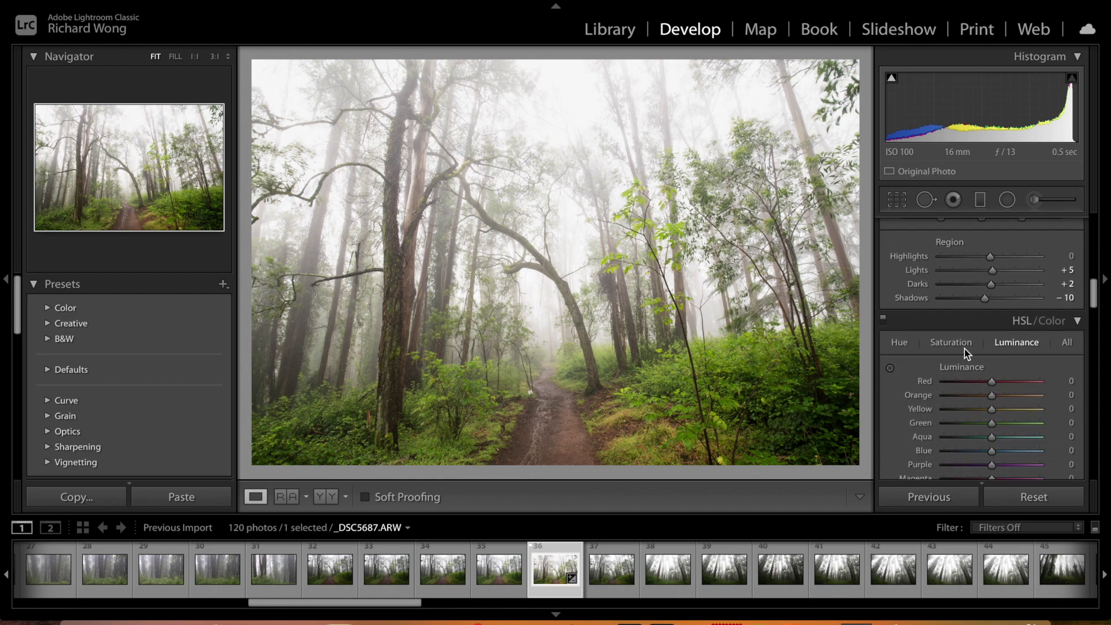
{"action": "left_click", "coordinate": [952, 342]}
{"action": "scroll", "coordinate": [984, 366], "scroll_direction": "down", "scroll_amount": 1}
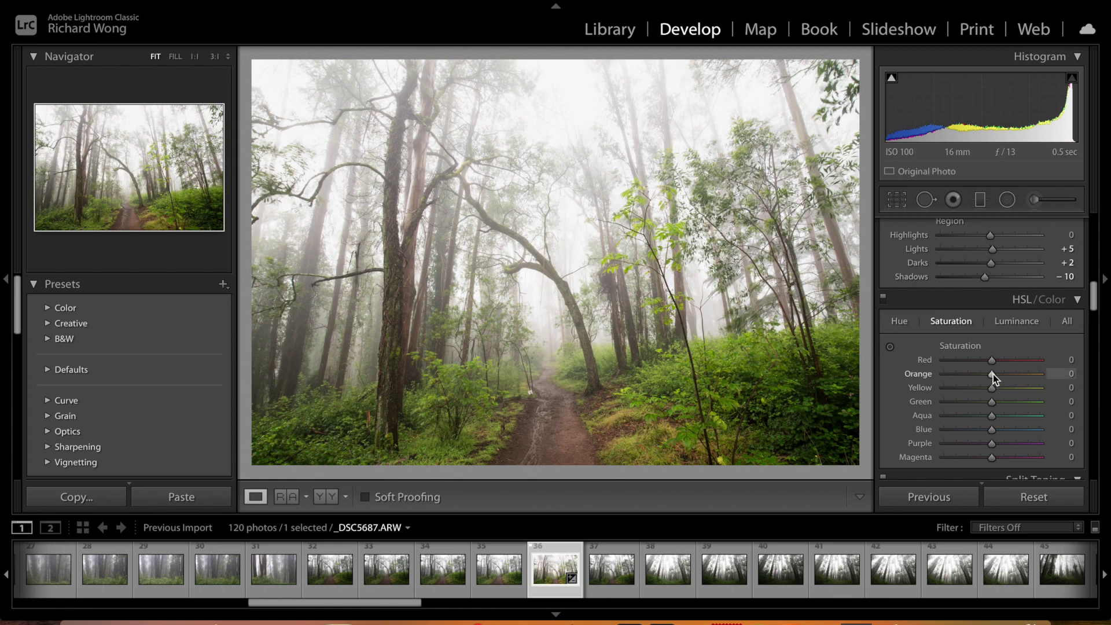
Step: Try different Red saturation amounts on the photo and set the value back to 0
{"action": "mouse_move", "coordinate": [994, 361]}
{"action": "left_mouse_down"}
{"action": "mouse_move", "coordinate": [1045, 362]}
{"action": "mouse_move", "coordinate": [975, 361]}
{"action": "left_mouse_up"}
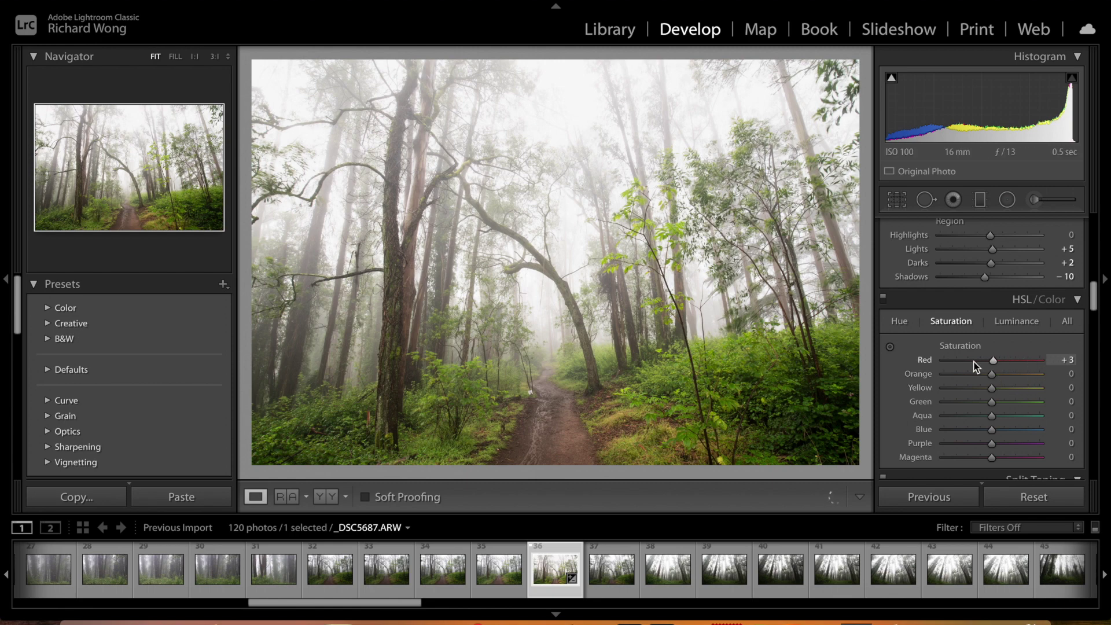
{"action": "left_click_drag", "start_coordinate": [1047, 362], "coordinate": [1075, 364]}
{"action": "left_click_drag", "start_coordinate": [1005, 363], "coordinate": [1051, 359]}
{"action": "left_click_drag", "start_coordinate": [1040, 360], "coordinate": [993, 361]}
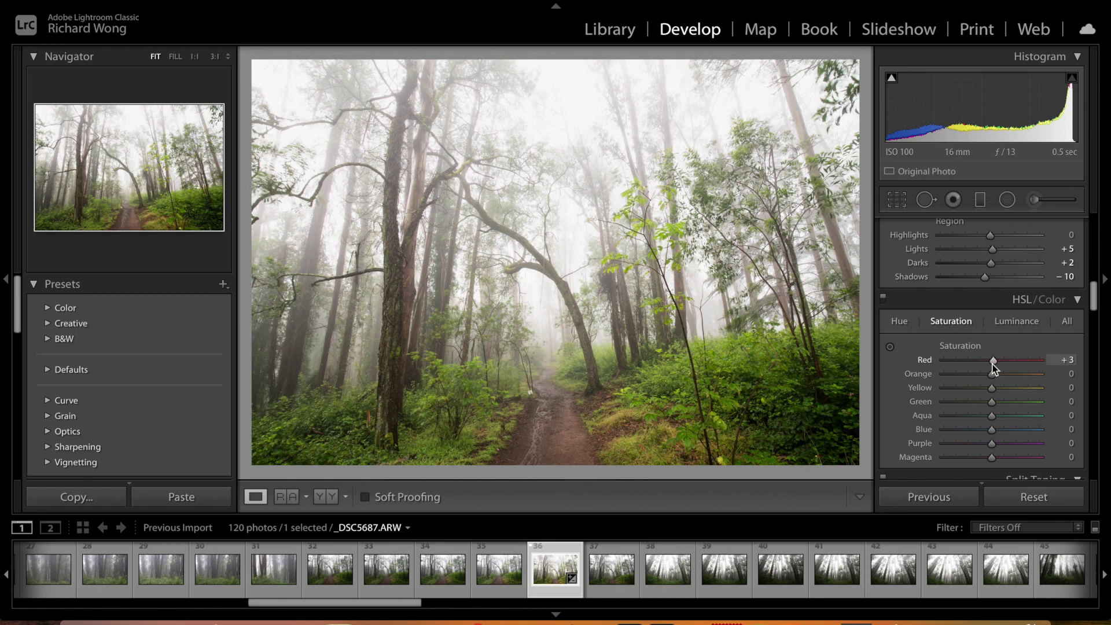
{"action": "left_click", "coordinate": [1067, 363]}
{"action": "type", "text": "0"}
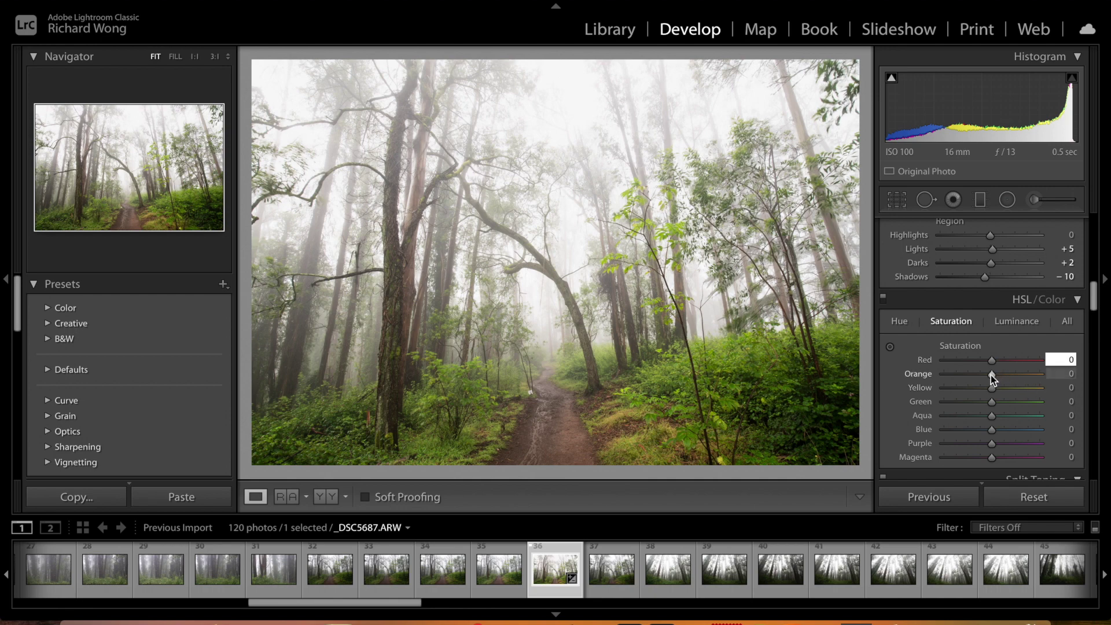
Step: Set the Orange saturation to +5 and the Yellow saturation to +15
{"action": "mouse_move", "coordinate": [992, 375]}
{"action": "left_mouse_down"}
{"action": "mouse_move", "coordinate": [1023, 376]}
{"action": "mouse_move", "coordinate": [1013, 376]}
{"action": "left_mouse_up"}
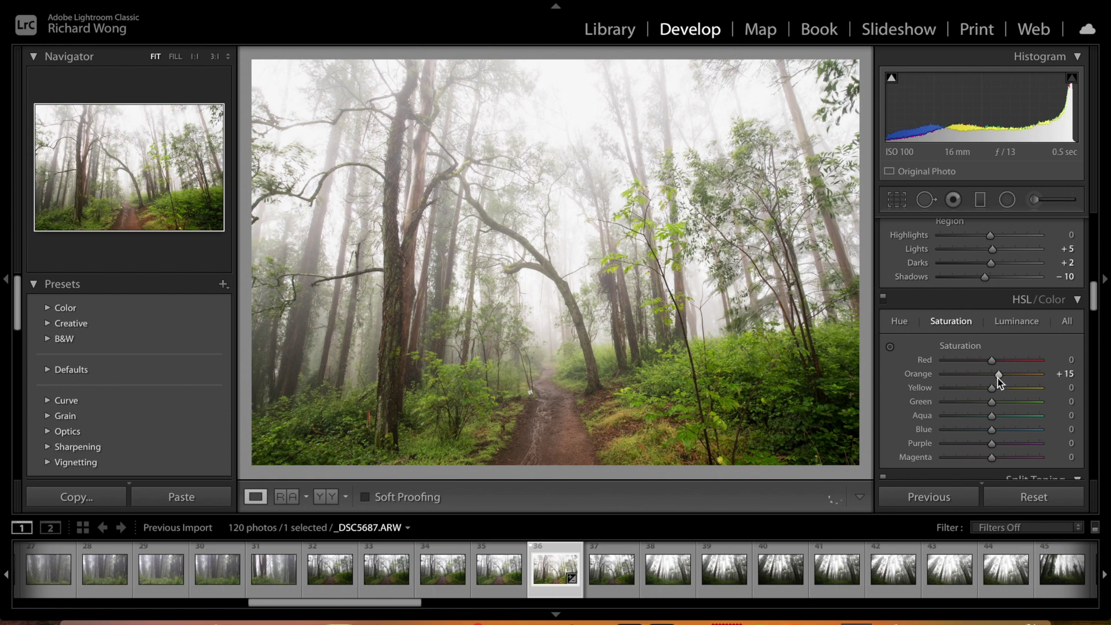
{"action": "left_click", "coordinate": [1055, 375]}
{"action": "type", "text": "5"}
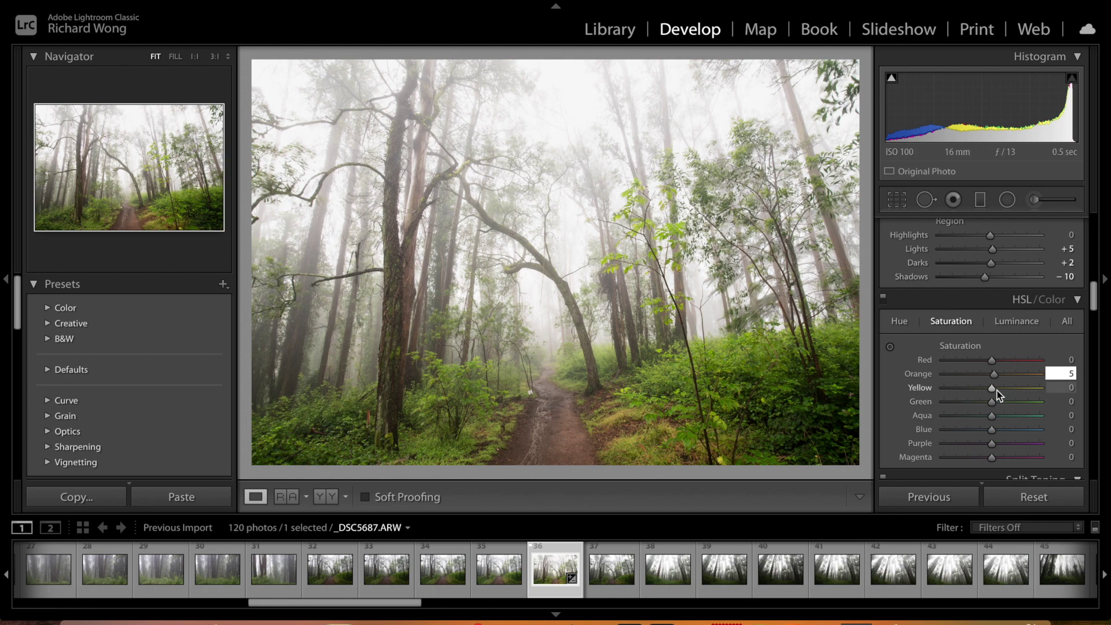
{"action": "mouse_move", "coordinate": [993, 391]}
{"action": "left_mouse_down"}
{"action": "mouse_move", "coordinate": [1033, 391]}
{"action": "mouse_move", "coordinate": [993, 393]}
{"action": "left_mouse_up"}
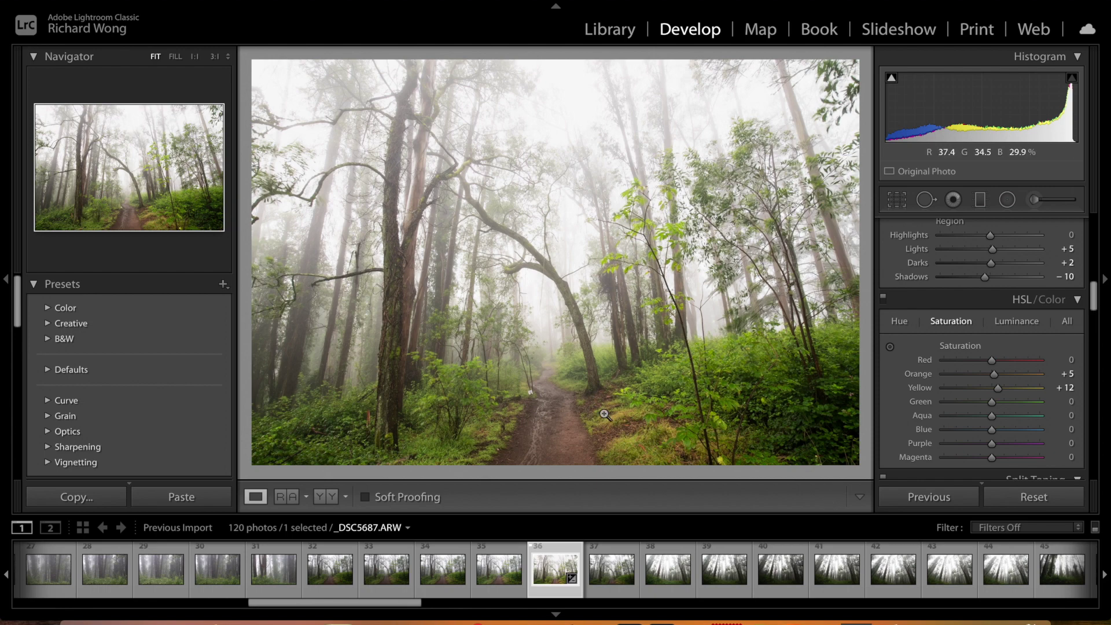
{"action": "left_click", "coordinate": [1058, 388]}
{"action": "type", "text": "15"}
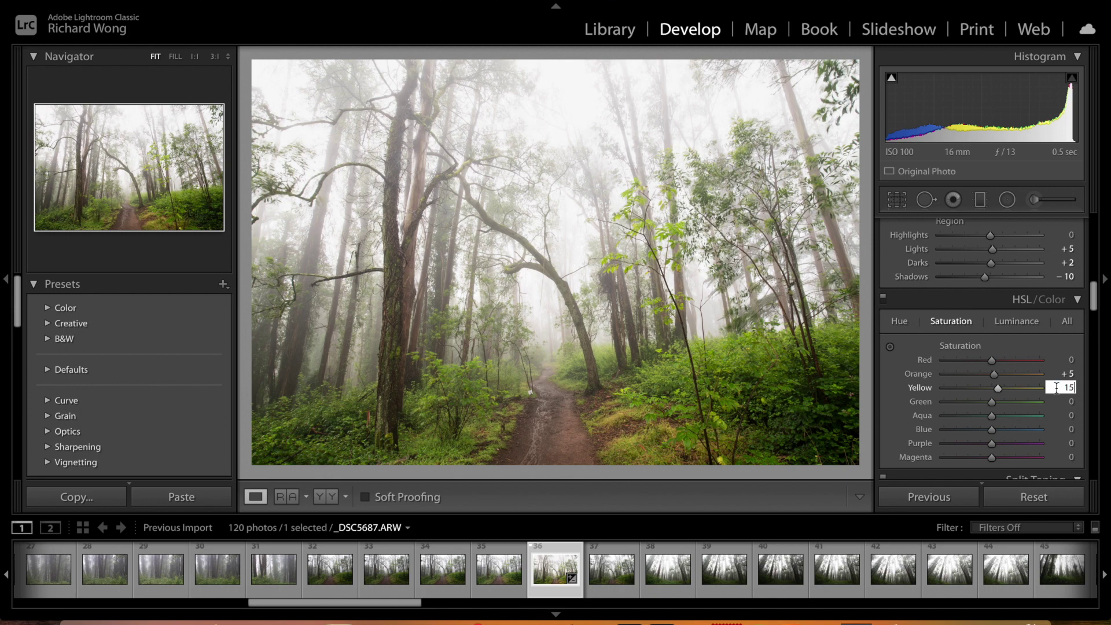
{"action": "left_click", "coordinate": [885, 381]}
Step: Try the Green saturation at +100 to see which foliage it affects, and set it to +15
{"action": "left_click_drag", "start_coordinate": [990, 401], "coordinate": [1043, 400]}
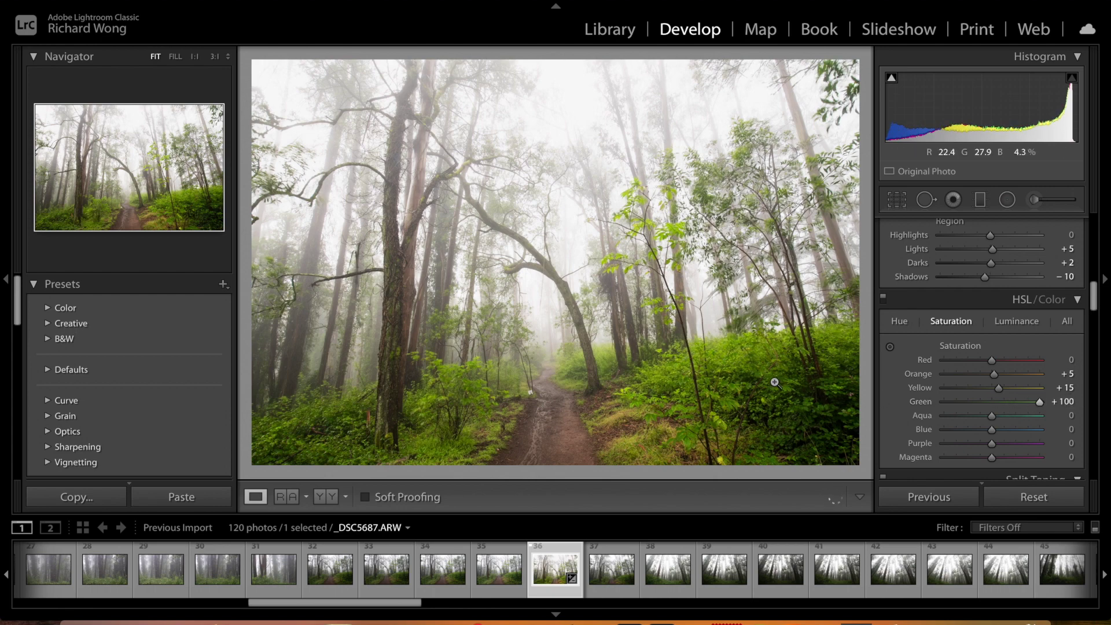
{"action": "left_click", "coordinate": [1062, 401]}
{"action": "type", "text": "12"}
{"action": "key", "text": "Return"}
{"action": "left_click", "coordinate": [1059, 402]}
{"action": "type", "text": "15"}
{"action": "key", "text": "Return"}
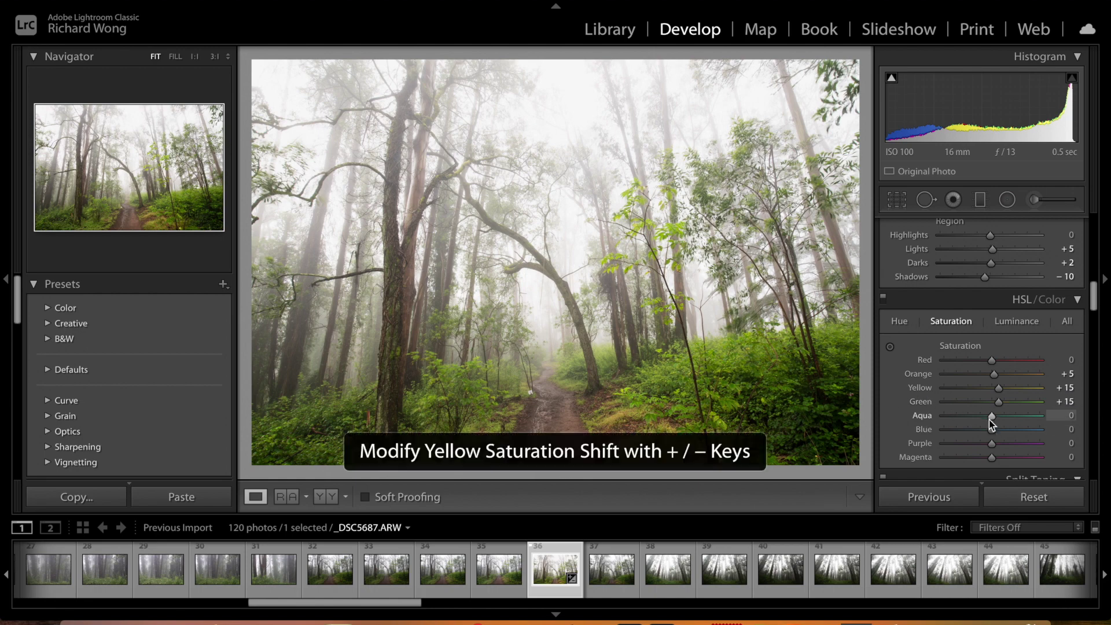
Step: Try strongly raised Aqua saturation and Blue saturation at +100, and reset both to 0
{"action": "left_click_drag", "start_coordinate": [991, 417], "coordinate": [1064, 422]}
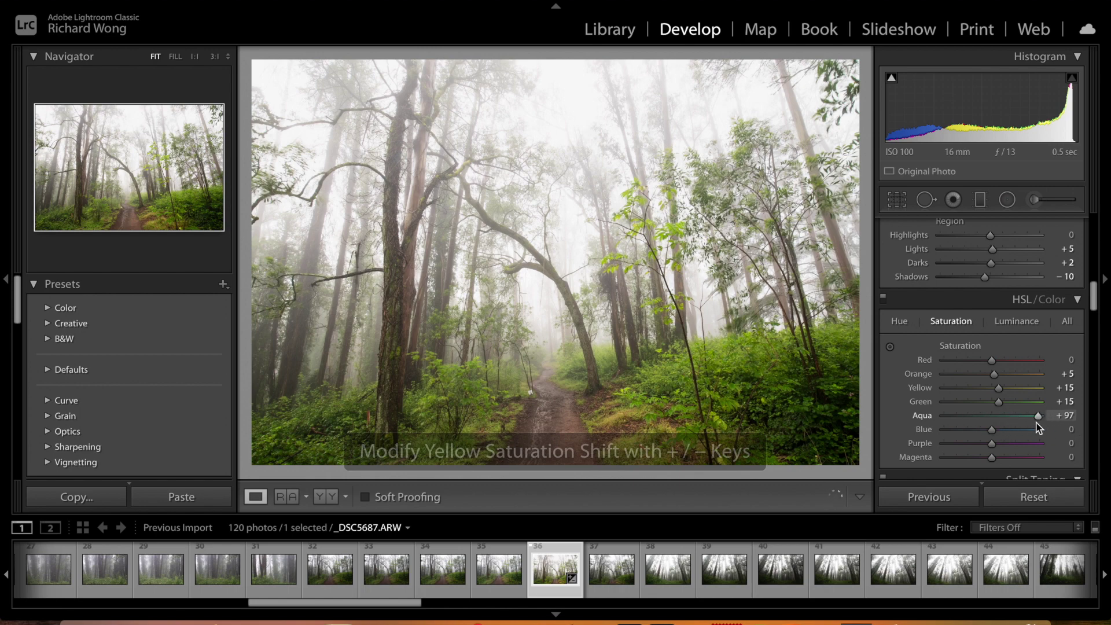
{"action": "left_click", "coordinate": [1056, 415]}
{"action": "type", "text": "0"}
{"action": "left_click_drag", "start_coordinate": [991, 430], "coordinate": [1040, 435]}
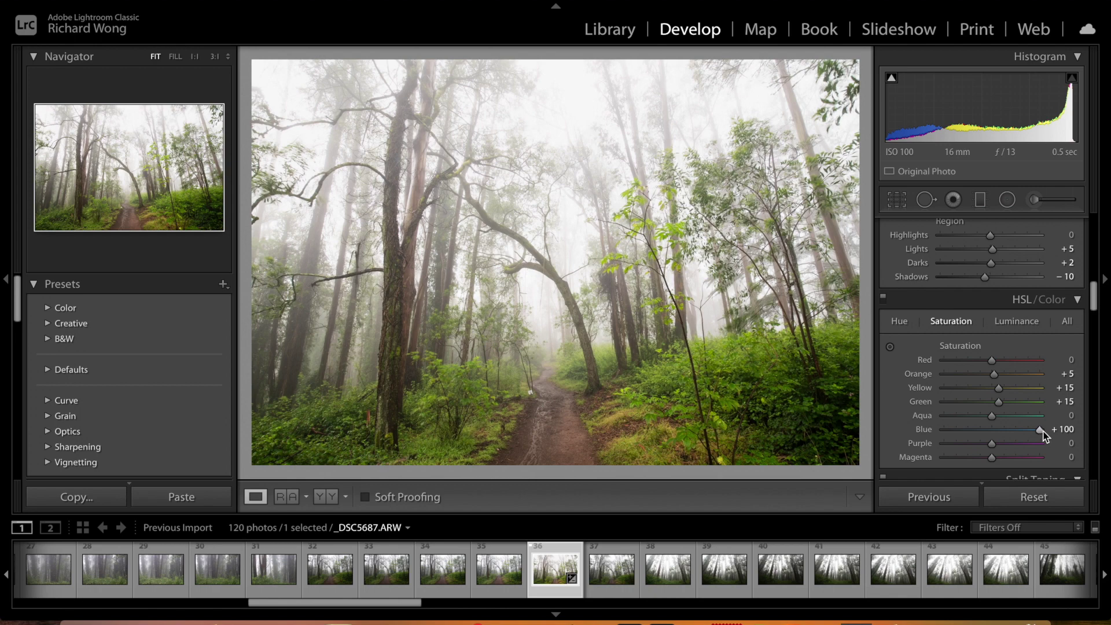
{"action": "left_click", "coordinate": [1063, 432]}
{"action": "type", "text": "0"}
{"action": "left_click", "coordinate": [1033, 344]}
{"action": "scroll", "coordinate": [908, 372], "scroll_direction": "up", "scroll_amount": 1}
{"action": "scroll", "coordinate": [984, 422], "scroll_direction": "down", "scroll_amount": 1}
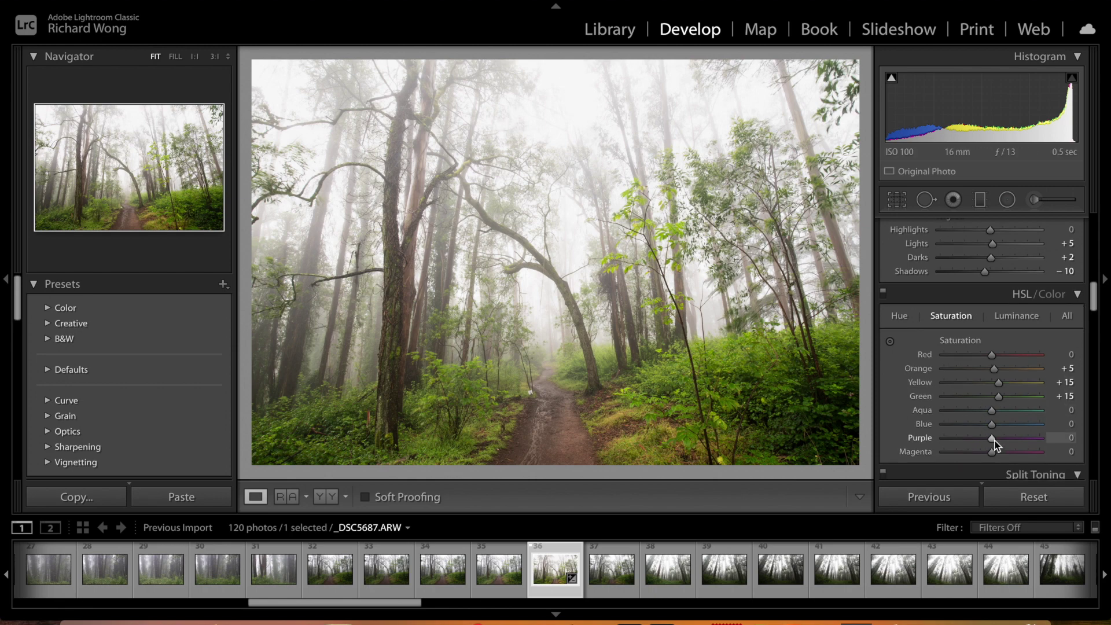
Step: Try Purple saturation at +83 and a raised Magenta saturation, and reset both to 0
{"action": "left_click_drag", "start_coordinate": [1015, 440], "coordinate": [1047, 441]}
{"action": "left_click", "coordinate": [1067, 439]}
{"action": "key", "text": "BackSpace"}
{"action": "key", "text": "Return"}
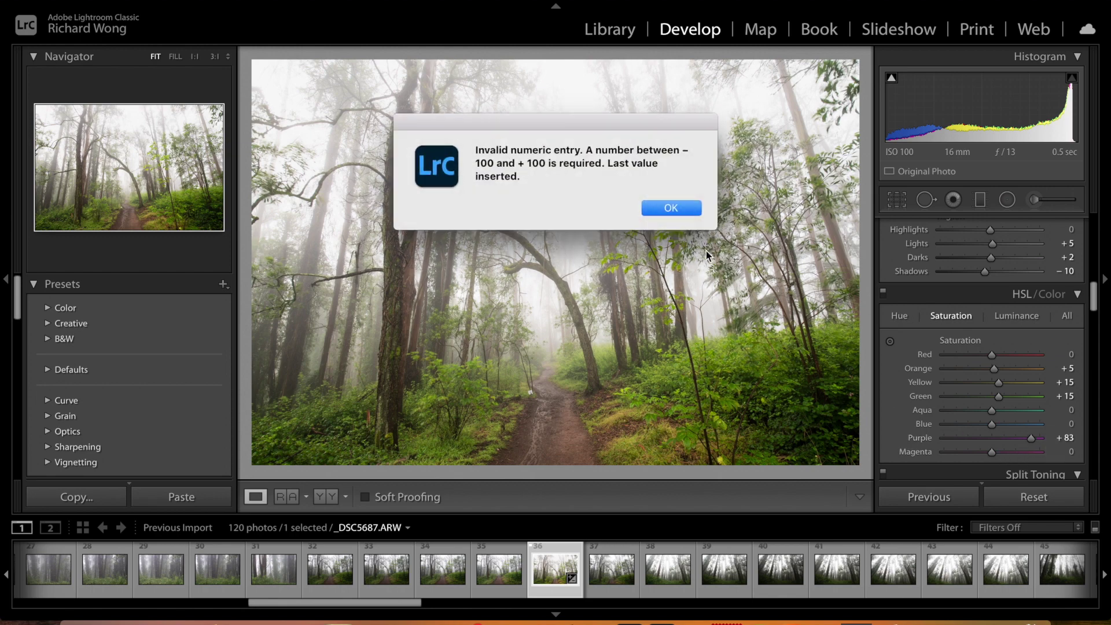
{"action": "left_click", "coordinate": [671, 208]}
{"action": "left_click", "coordinate": [1065, 438]}
{"action": "type", "text": "0"}
{"action": "mouse_move", "coordinate": [992, 453]}
{"action": "left_mouse_down"}
{"action": "mouse_move", "coordinate": [1023, 451]}
{"action": "mouse_move", "coordinate": [1009, 451]}
{"action": "left_mouse_up"}
{"action": "left_click", "coordinate": [1053, 451]}
{"action": "type", "text": "0"}
{"action": "scroll", "coordinate": [892, 366], "scroll_direction": "down", "scroll_amount": 1}
{"action": "left_click", "coordinate": [889, 379]}
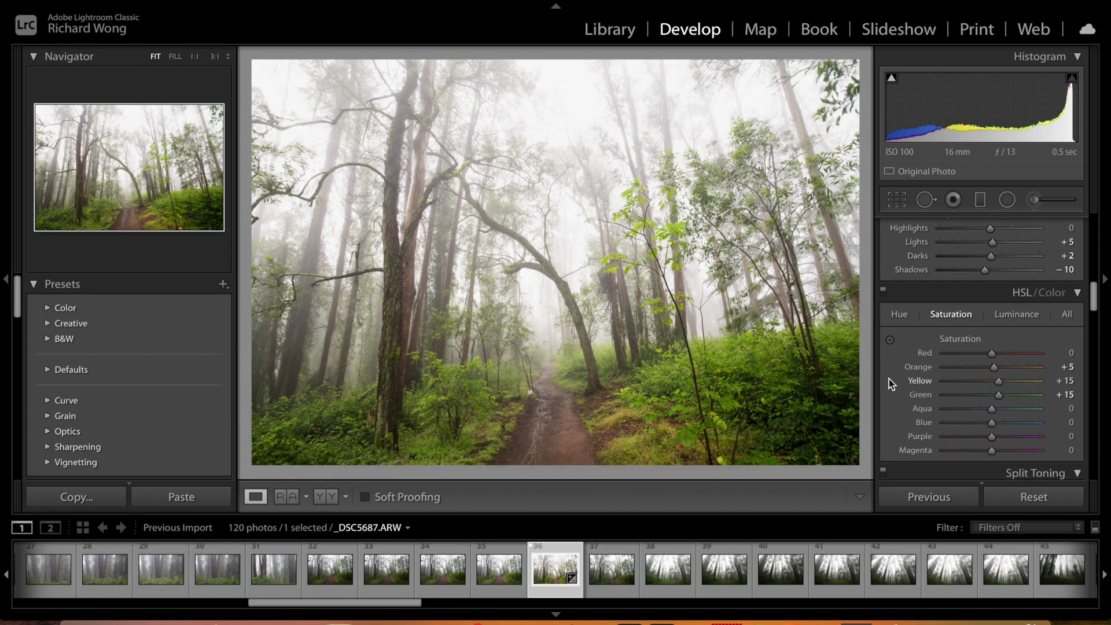
Step: Switch the HSL adjustments to luminance and set the Orange luminance to +12
{"action": "left_click", "coordinate": [1021, 317]}
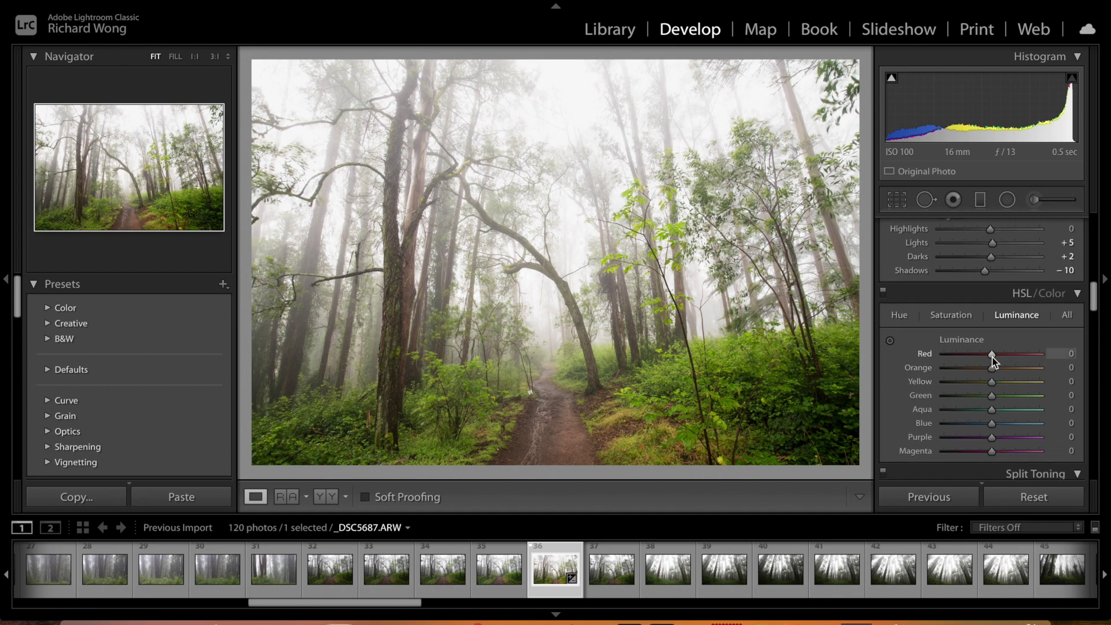
{"action": "left_click_drag", "start_coordinate": [993, 370], "coordinate": [1010, 368]}
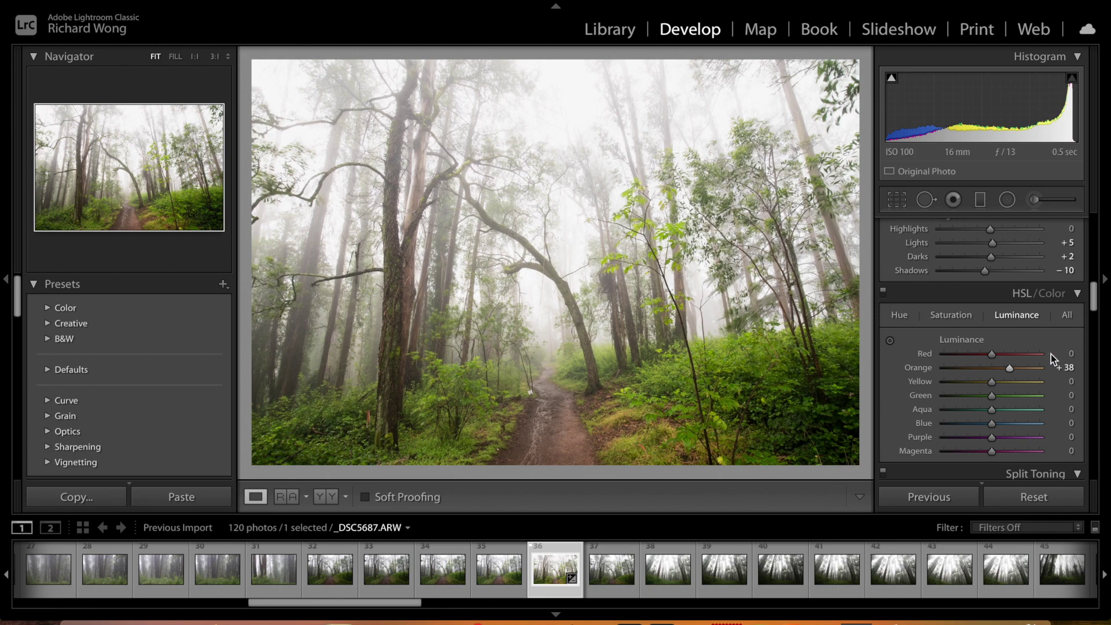
{"action": "mouse_move", "coordinate": [1012, 368]}
{"action": "left_mouse_down"}
{"action": "mouse_move", "coordinate": [989, 370]}
{"action": "mouse_move", "coordinate": [1000, 370]}
{"action": "left_mouse_up"}
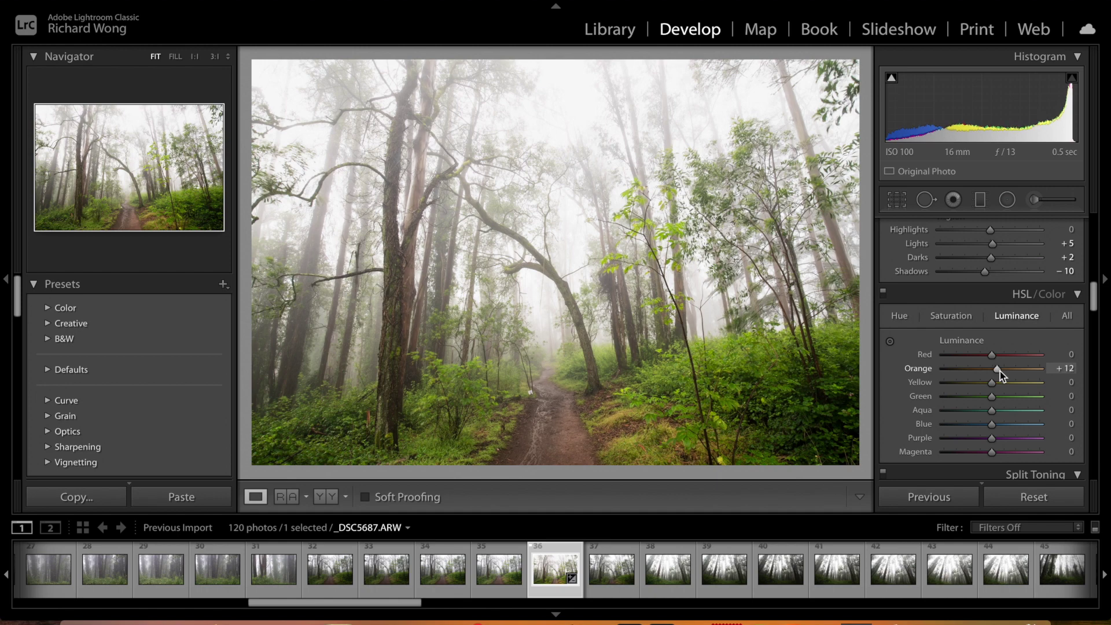
Step: Set the Yellow luminance to +10 and the Green luminance to +5
{"action": "scroll", "coordinate": [989, 371], "scroll_direction": "down", "scroll_amount": 1}
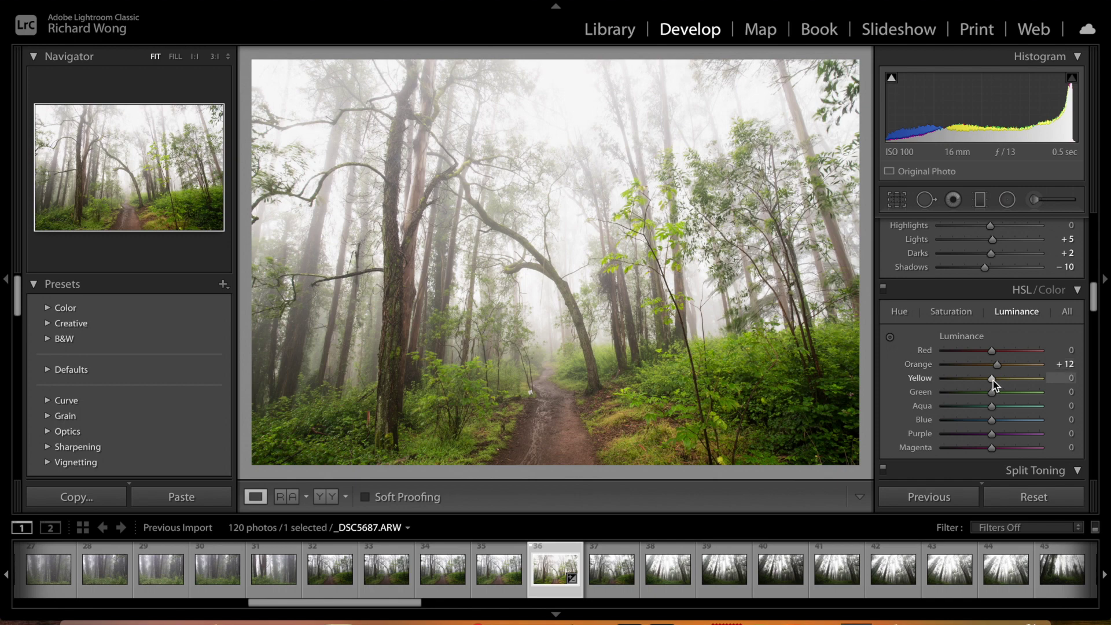
{"action": "mouse_move", "coordinate": [996, 381]}
{"action": "left_mouse_down"}
{"action": "mouse_move", "coordinate": [1016, 381]}
{"action": "mouse_move", "coordinate": [989, 381]}
{"action": "mouse_move", "coordinate": [1003, 381]}
{"action": "left_mouse_up"}
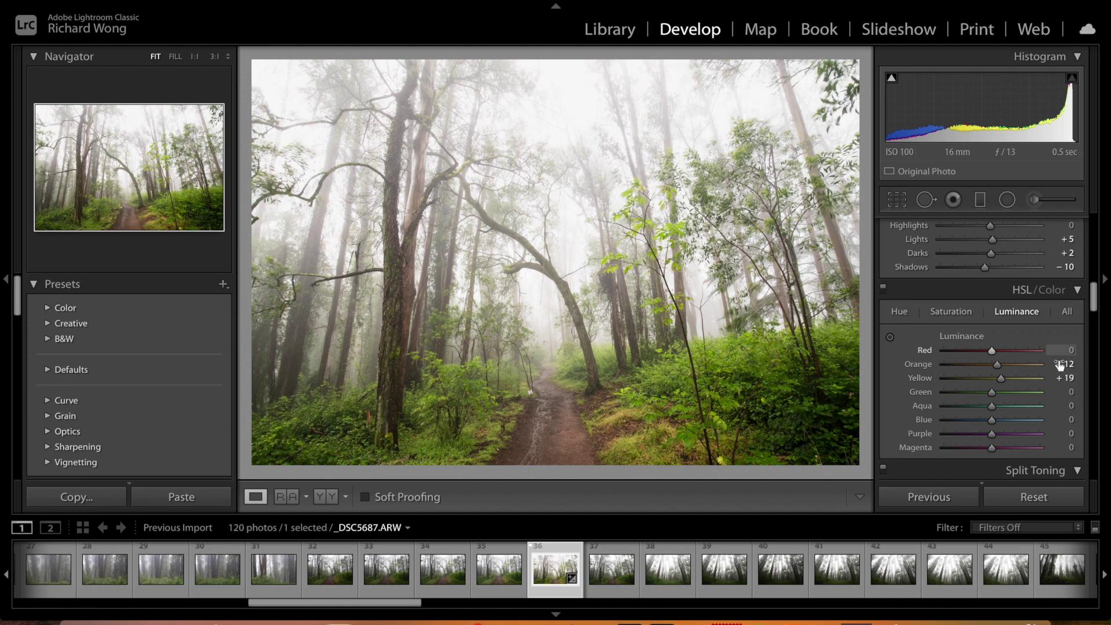
{"action": "left_click", "coordinate": [1062, 378]}
{"action": "type", "text": "10"}
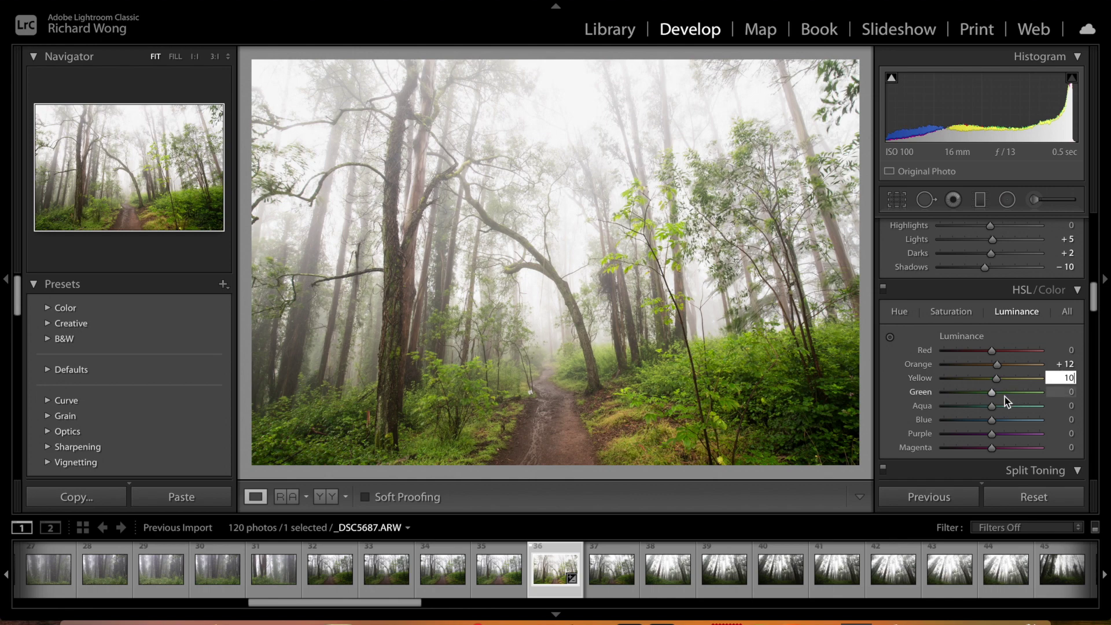
{"action": "mouse_move", "coordinate": [995, 395]}
{"action": "left_mouse_down"}
{"action": "mouse_move", "coordinate": [1015, 394]}
{"action": "mouse_move", "coordinate": [982, 395]}
{"action": "mouse_move", "coordinate": [995, 396]}
{"action": "left_mouse_up"}
{"action": "left_click", "coordinate": [1068, 392]}
{"action": "type", "text": "5"}
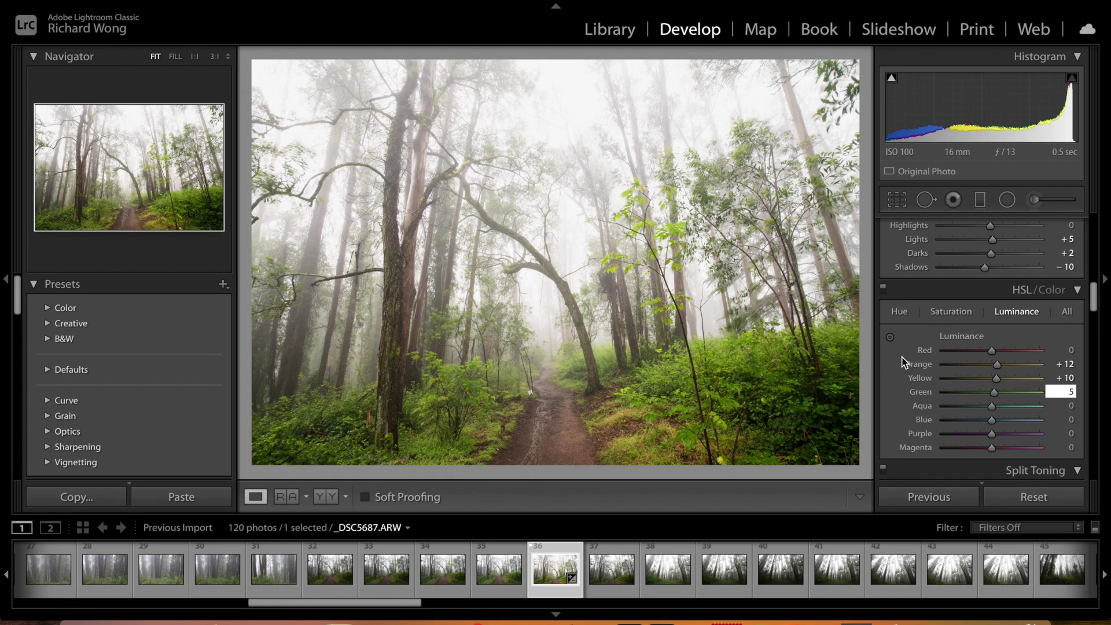
{"action": "key", "text": "Return"}
{"action": "left_click", "coordinate": [886, 367]}
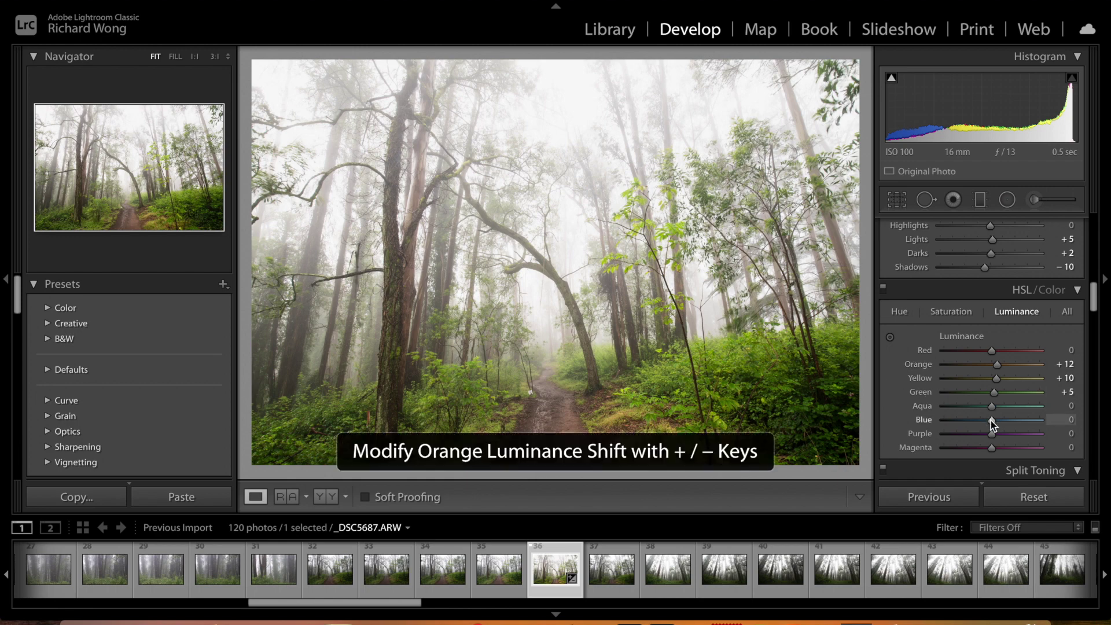
Step: Try the Blue luminance at -5 and reset it to 0
{"action": "mouse_move", "coordinate": [991, 420]}
{"action": "left_mouse_down"}
{"action": "mouse_move", "coordinate": [944, 420]}
{"action": "mouse_move", "coordinate": [988, 422]}
{"action": "left_mouse_up"}
{"action": "left_click", "coordinate": [1063, 420]}
{"action": "key", "text": "BackSpace"}
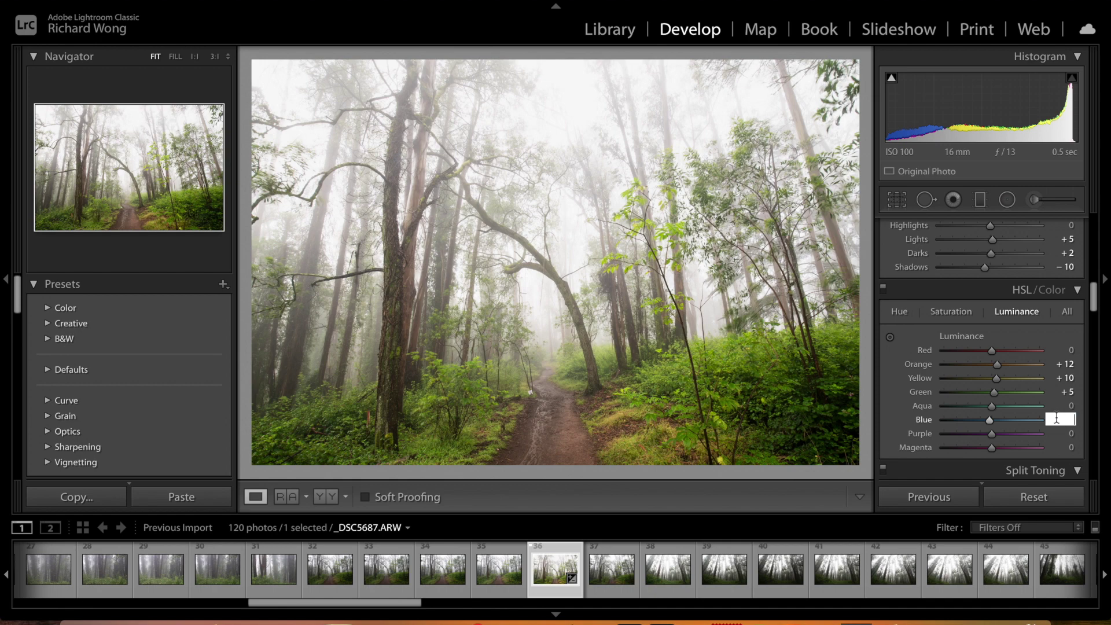
{"action": "left_click", "coordinate": [990, 422]}
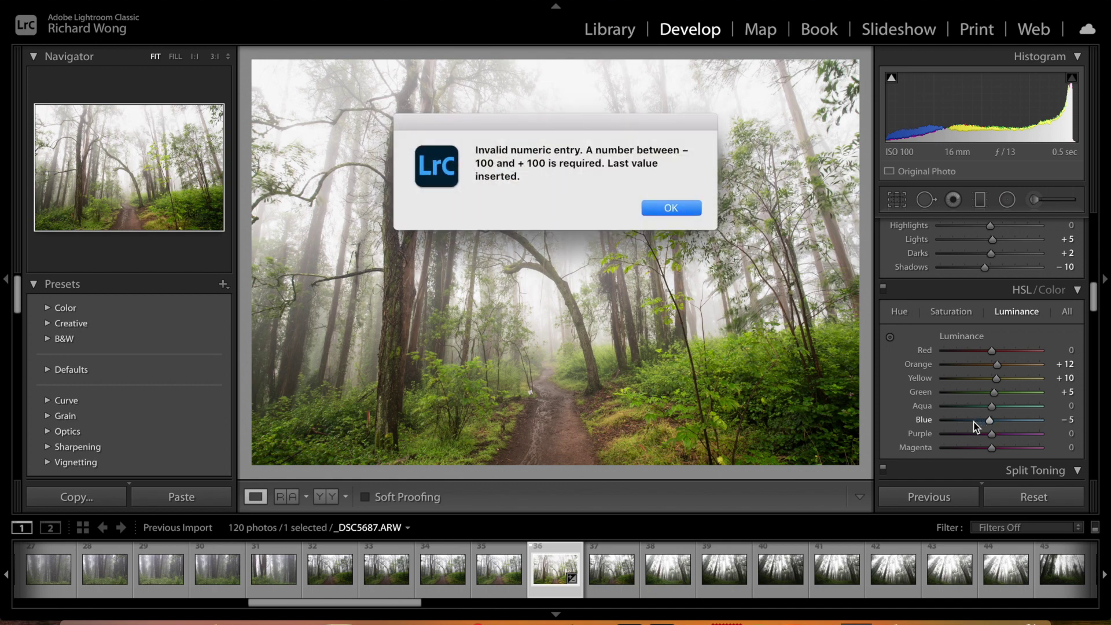
{"action": "left_click", "coordinate": [686, 210]}
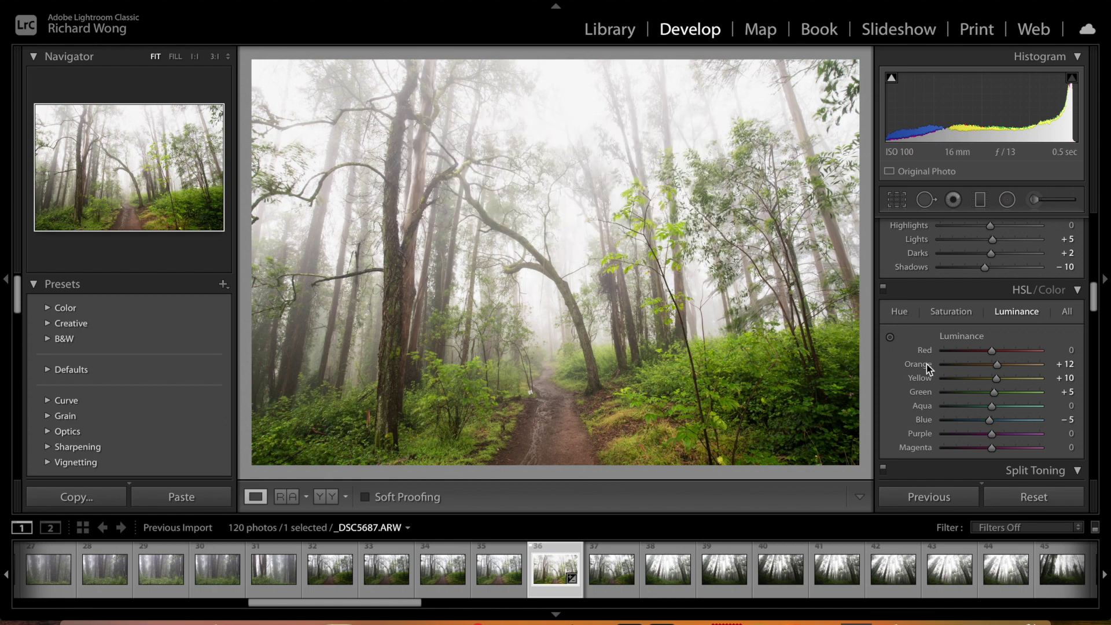
{"action": "left_click", "coordinate": [1049, 418]}
{"action": "type", "text": "0"}
{"action": "left_click", "coordinate": [884, 373]}
Step: Try a raised Blue luminance and reset it to 0
{"action": "left_click_drag", "start_coordinate": [978, 421], "coordinate": [997, 423]}
{"action": "left_click", "coordinate": [1067, 421]}
{"action": "key", "text": "BackSpace"}
{"action": "left_click", "coordinate": [887, 371]}
{"action": "left_click", "coordinate": [664, 206]}
{"action": "left_click", "coordinate": [1061, 421]}
{"action": "type", "text": "0"}
{"action": "left_click", "coordinate": [889, 382]}
Step: Tint the split-toning highlights a faint warm yellow with hue 47 and saturation 4
{"action": "scroll", "coordinate": [900, 384], "scroll_direction": "down", "scroll_amount": 2}
{"action": "scroll", "coordinate": [900, 389], "scroll_direction": "down", "scroll_amount": 3}
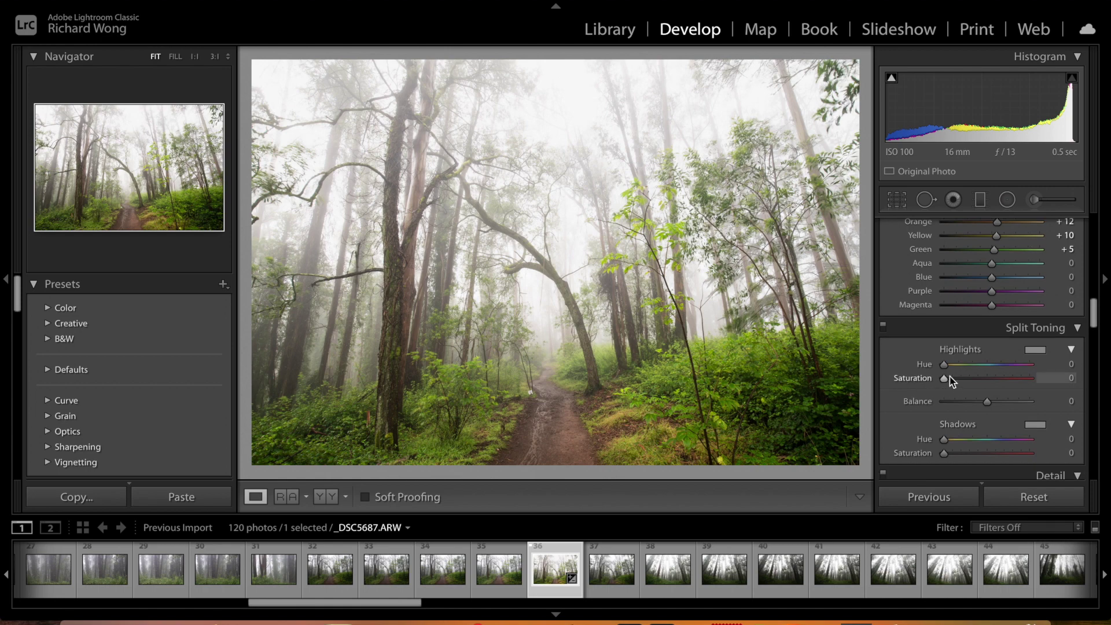
{"action": "left_click", "coordinate": [1034, 351]}
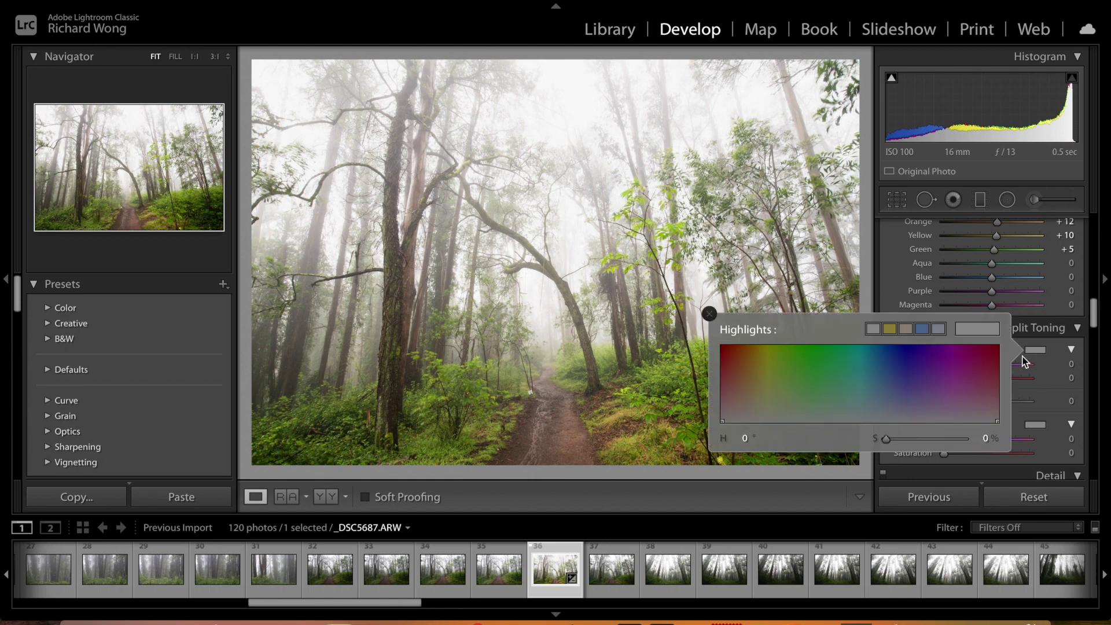
{"action": "left_click", "coordinate": [753, 416]}
{"action": "left_click_drag", "start_coordinate": [753, 418], "coordinate": [756, 419]}
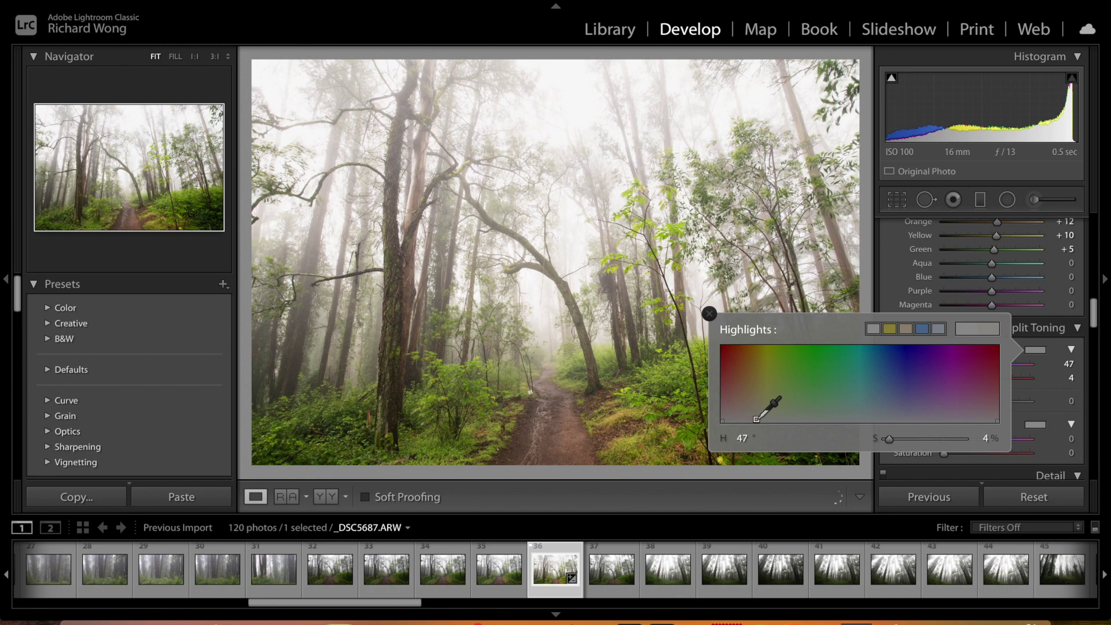
Step: Tint the split-toning shadows a faint cool blue with hue 194 and saturation 6
{"action": "left_click", "coordinate": [1037, 426]}
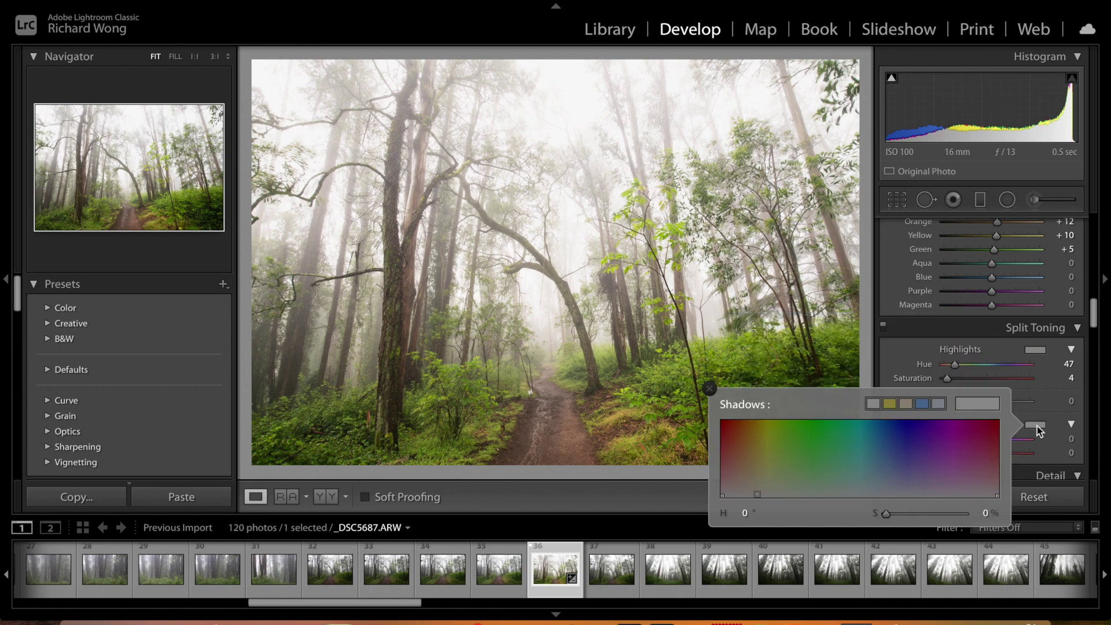
{"action": "left_click", "coordinate": [873, 492]}
{"action": "left_click_drag", "start_coordinate": [872, 493], "coordinate": [870, 493]}
{"action": "left_click_drag", "start_coordinate": [870, 493], "coordinate": [872, 492]}
{"action": "left_click_drag", "start_coordinate": [871, 493], "coordinate": [872, 492]}
{"action": "mouse_move", "coordinate": [872, 493]}
{"action": "left_mouse_down"}
{"action": "mouse_move", "coordinate": [879, 472]}
{"action": "mouse_move", "coordinate": [871, 492]}
{"action": "left_mouse_up"}
Step: Refine the split-toning highlights tint to hue 49 and saturation 5, and close the colour picker
{"action": "left_click", "coordinate": [1031, 349]}
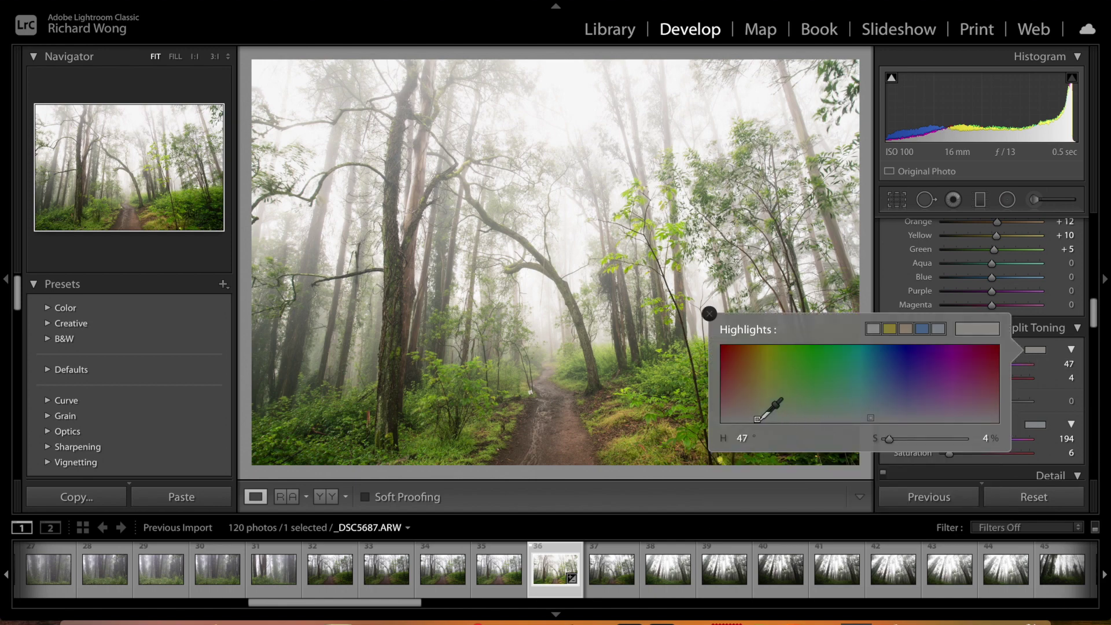
{"action": "left_click", "coordinate": [758, 418]}
{"action": "left_click", "coordinate": [889, 297]}
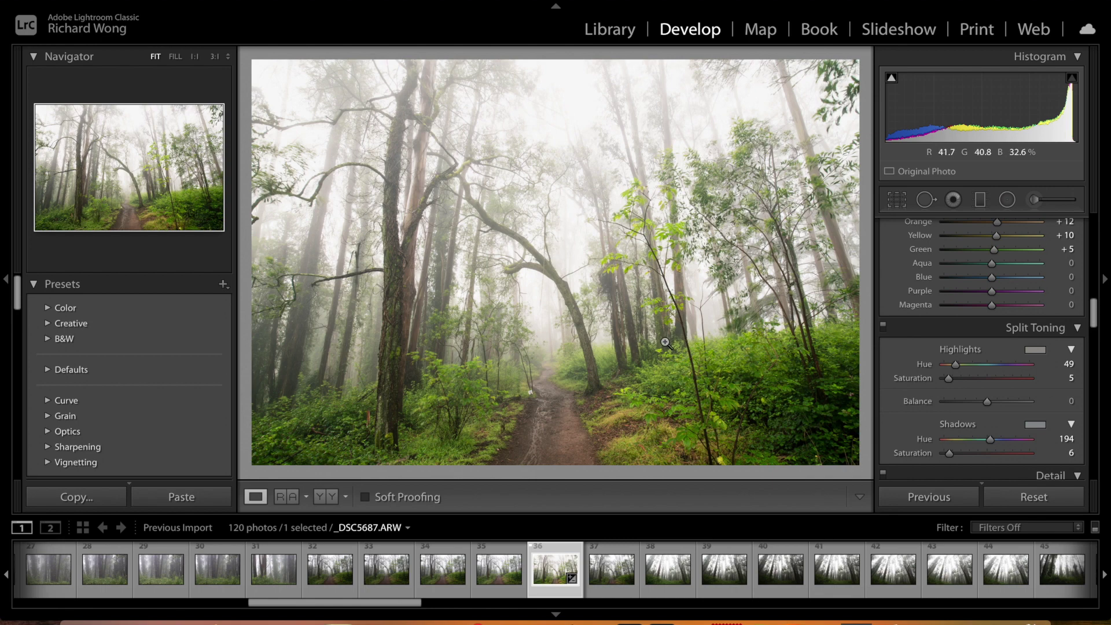
Step: Turn off the default sharpening by setting the sharpening Amount to 0
{"action": "scroll", "coordinate": [980, 364], "scroll_direction": "down", "scroll_amount": 3}
{"action": "scroll", "coordinate": [978, 362], "scroll_direction": "down", "scroll_amount": 3}
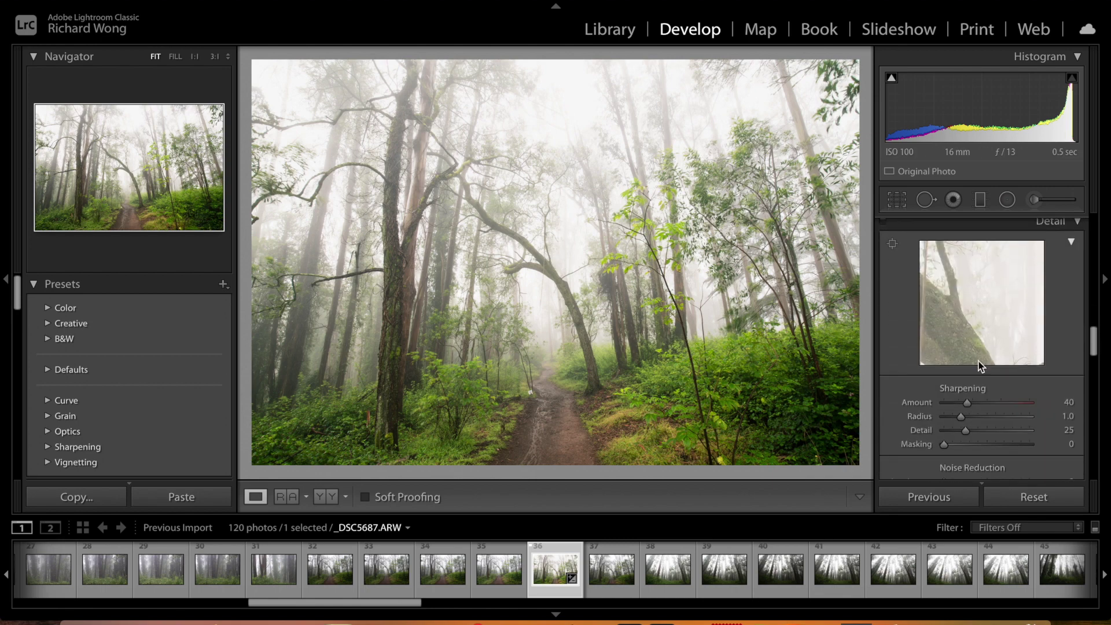
{"action": "left_click", "coordinate": [1060, 363]}
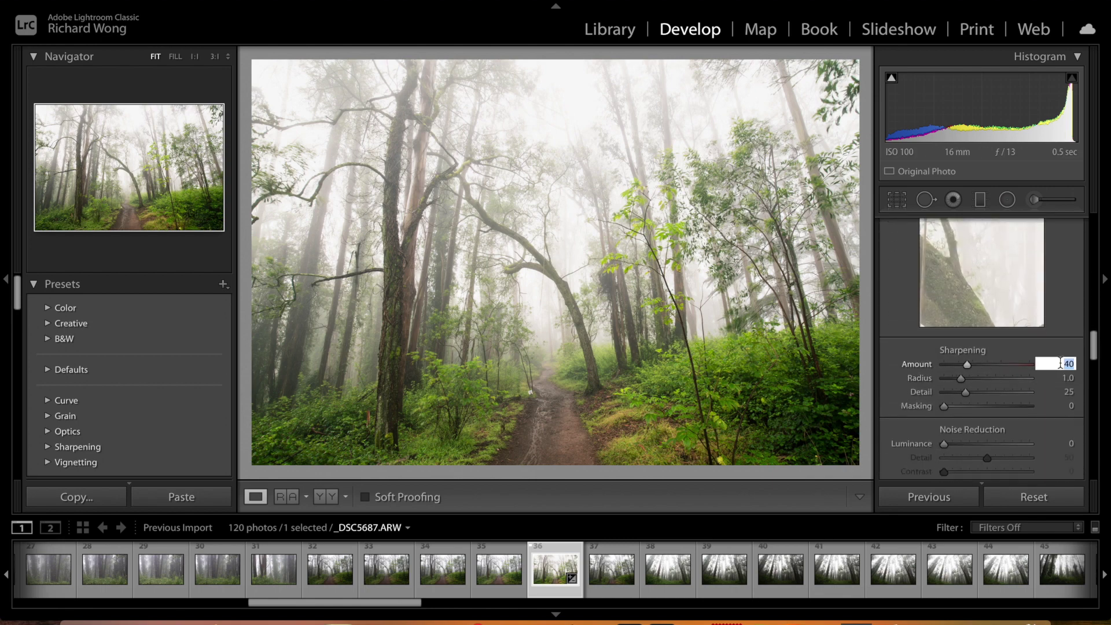
{"action": "key", "text": "BackSpace"}
{"action": "scroll", "coordinate": [1064, 323], "scroll_direction": "up", "scroll_amount": 1}
{"action": "left_click", "coordinate": [1064, 322]}
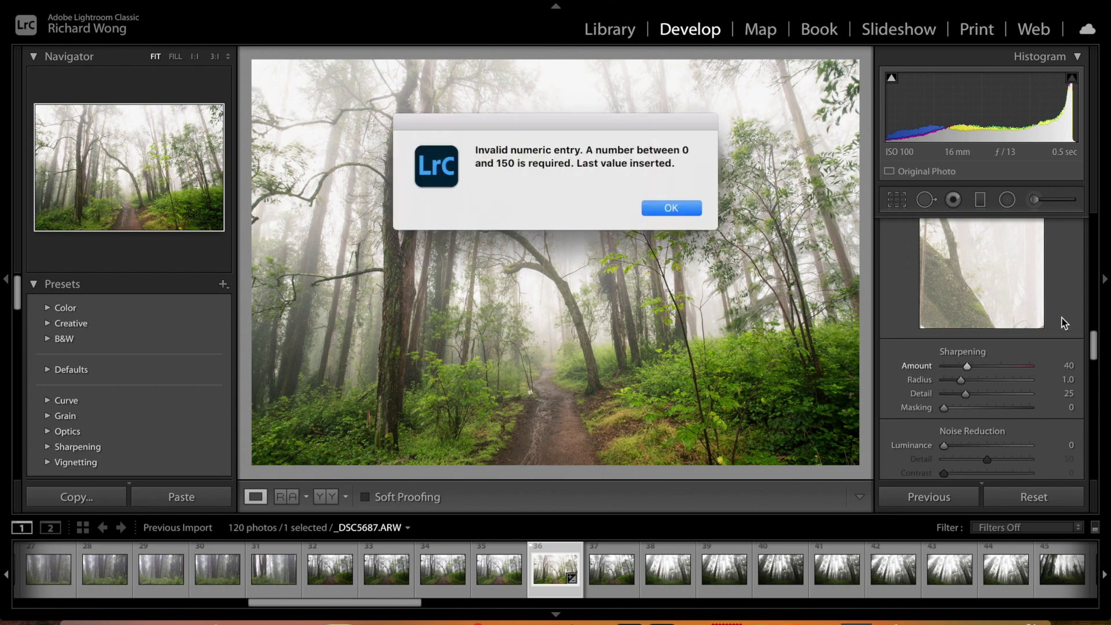
{"action": "left_click", "coordinate": [683, 209]}
{"action": "left_click", "coordinate": [1051, 366]}
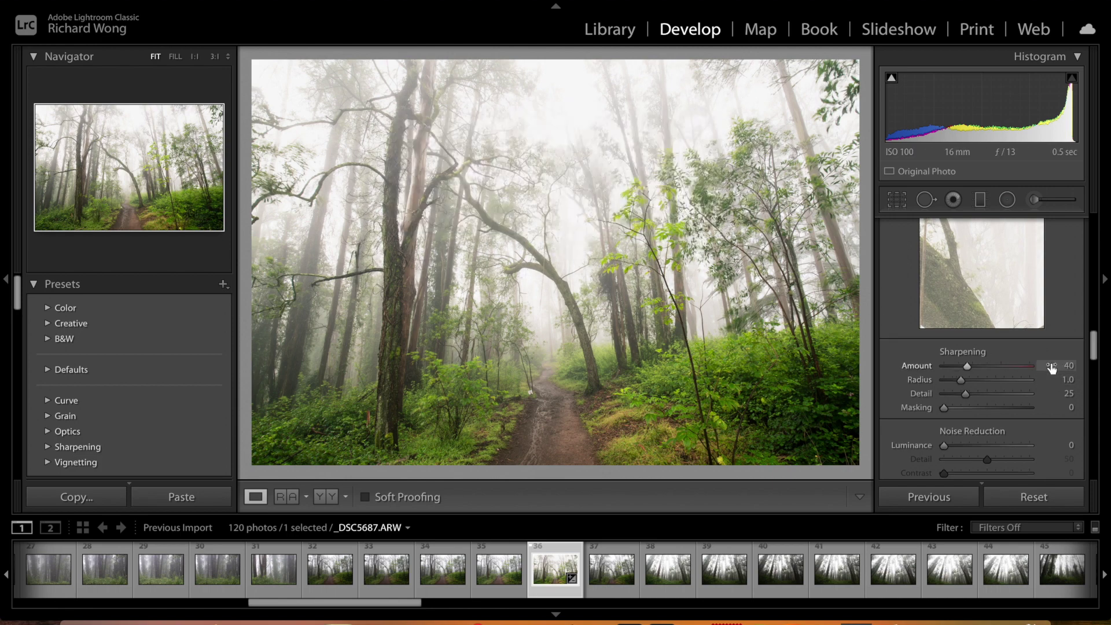
{"action": "type", "text": "0"}
{"action": "key", "text": "Return"}
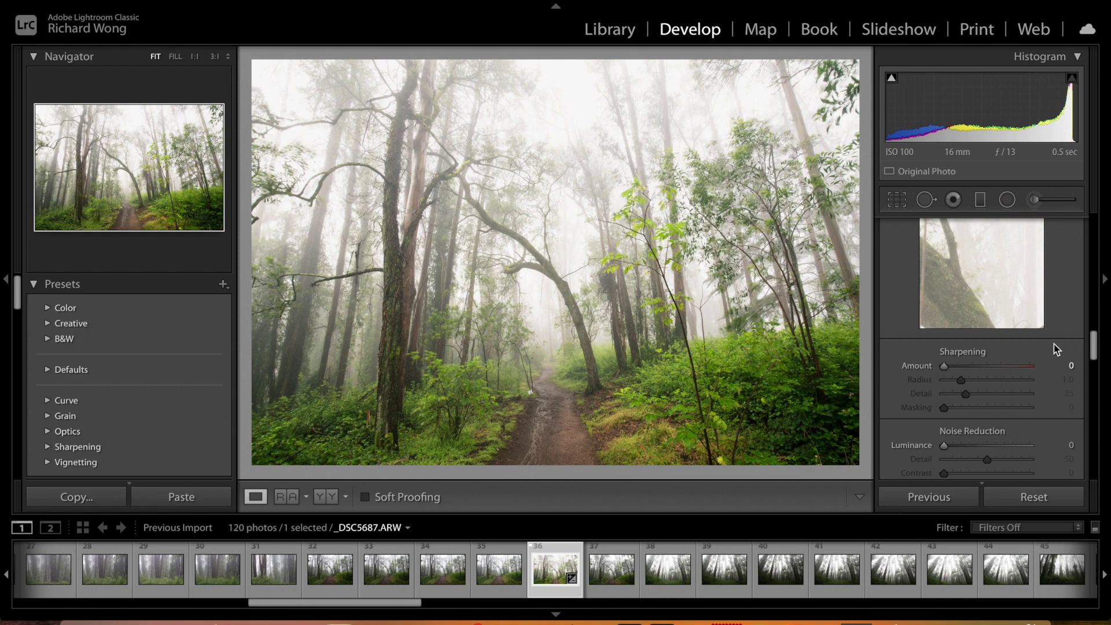
Step: Set the Color noise reduction to 0
{"action": "scroll", "coordinate": [1053, 353], "scroll_direction": "down", "scroll_amount": 2}
{"action": "scroll", "coordinate": [1051, 358], "scroll_direction": "down", "scroll_amount": 3}
{"action": "left_click", "coordinate": [1065, 400]}
{"action": "key", "text": "BackSpace"}
{"action": "key", "text": "Return"}
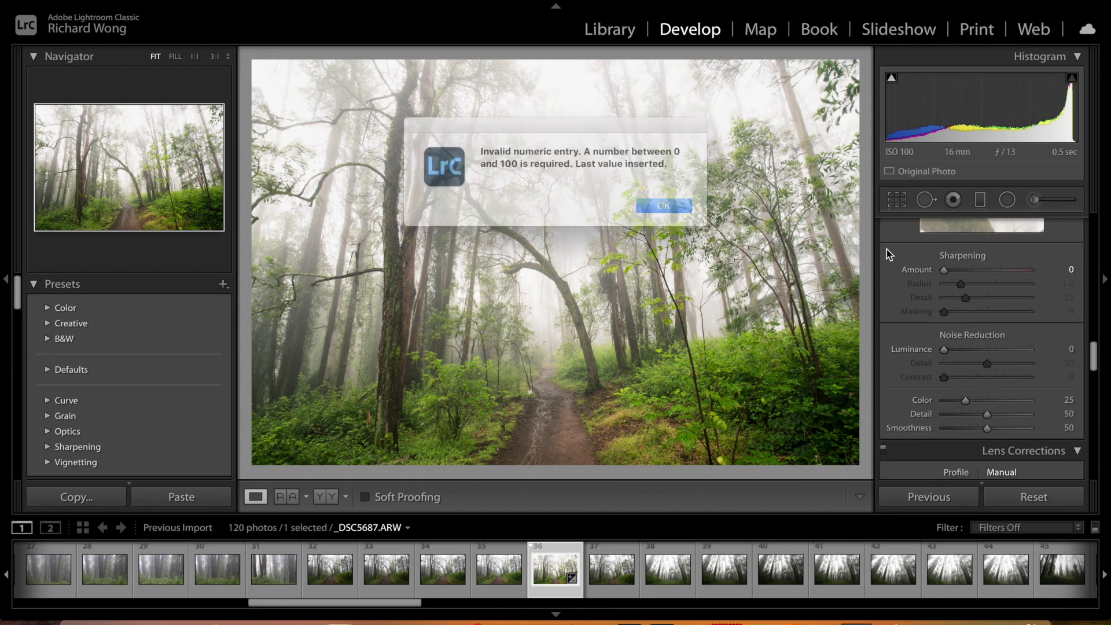
{"action": "left_click", "coordinate": [655, 212]}
{"action": "left_click", "coordinate": [1058, 400]}
{"action": "type", "text": "0"}
{"action": "key", "text": "Return"}
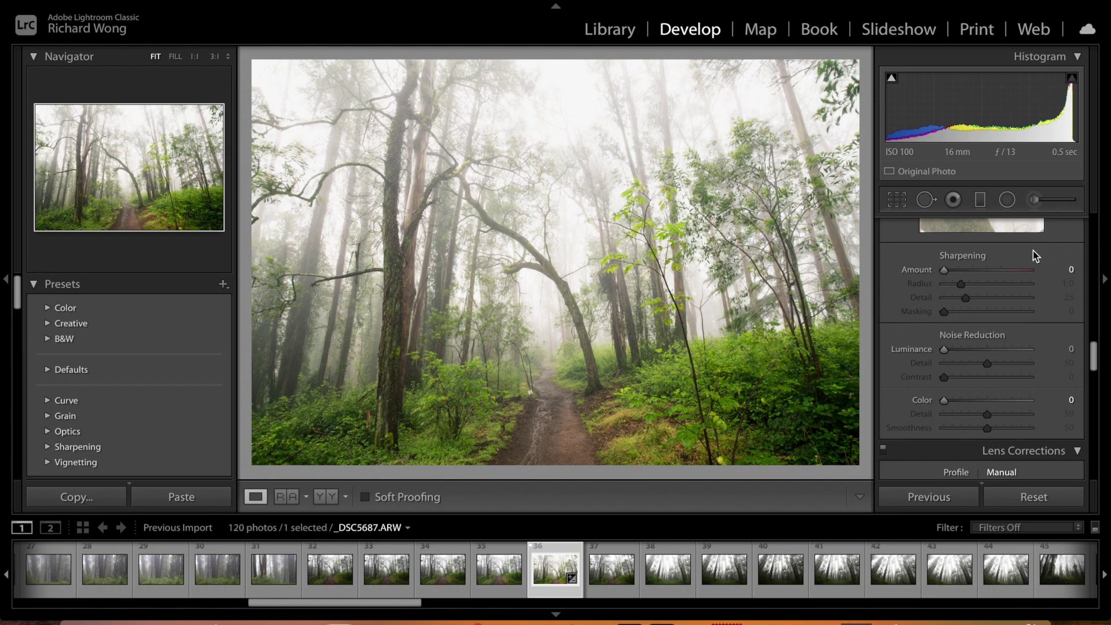
Step: Enable Remove Chromatic Aberration in the lens profile corrections
{"action": "scroll", "coordinate": [1015, 251], "scroll_direction": "down", "scroll_amount": 5}
{"action": "scroll", "coordinate": [942, 311], "scroll_direction": "down", "scroll_amount": 1}
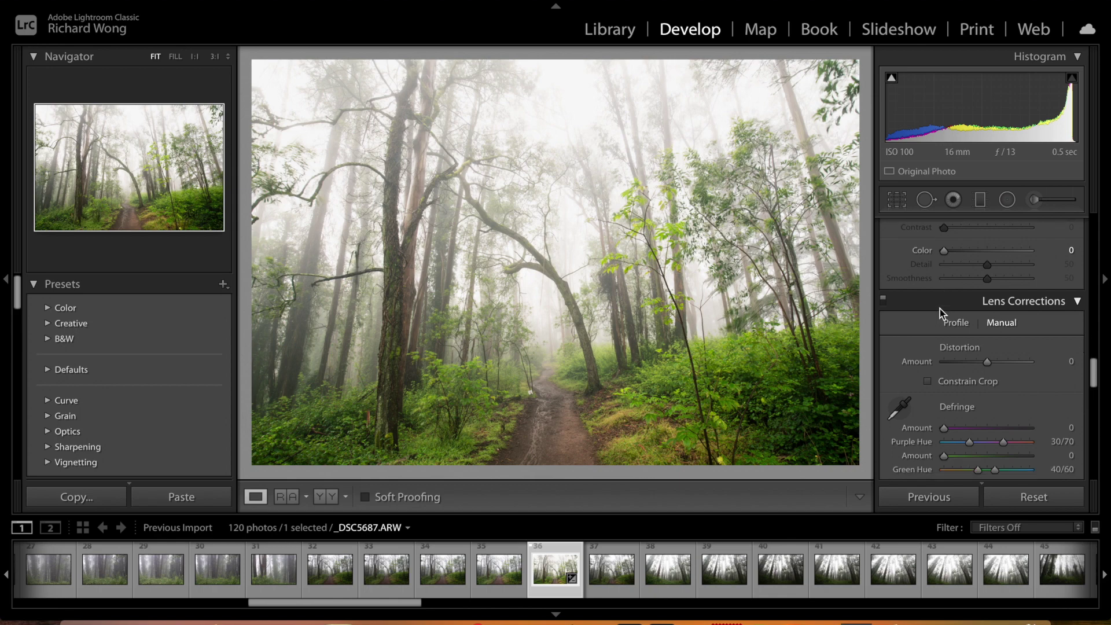
{"action": "scroll", "coordinate": [943, 307], "scroll_direction": "down", "scroll_amount": 2}
{"action": "left_click", "coordinate": [957, 286]}
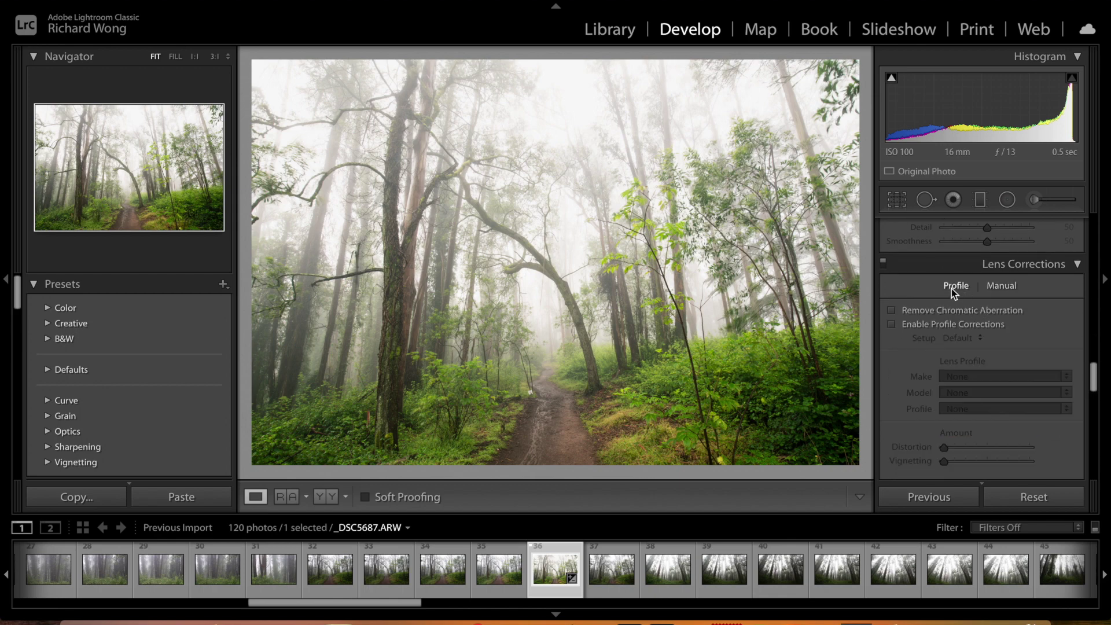
{"action": "left_click", "coordinate": [892, 310]}
Step: Inspect the tree branches at 1:1 with Remove Chromatic Aberration off and on, leave it enabled, and return to the fitted view
{"action": "left_click", "coordinate": [442, 126]}
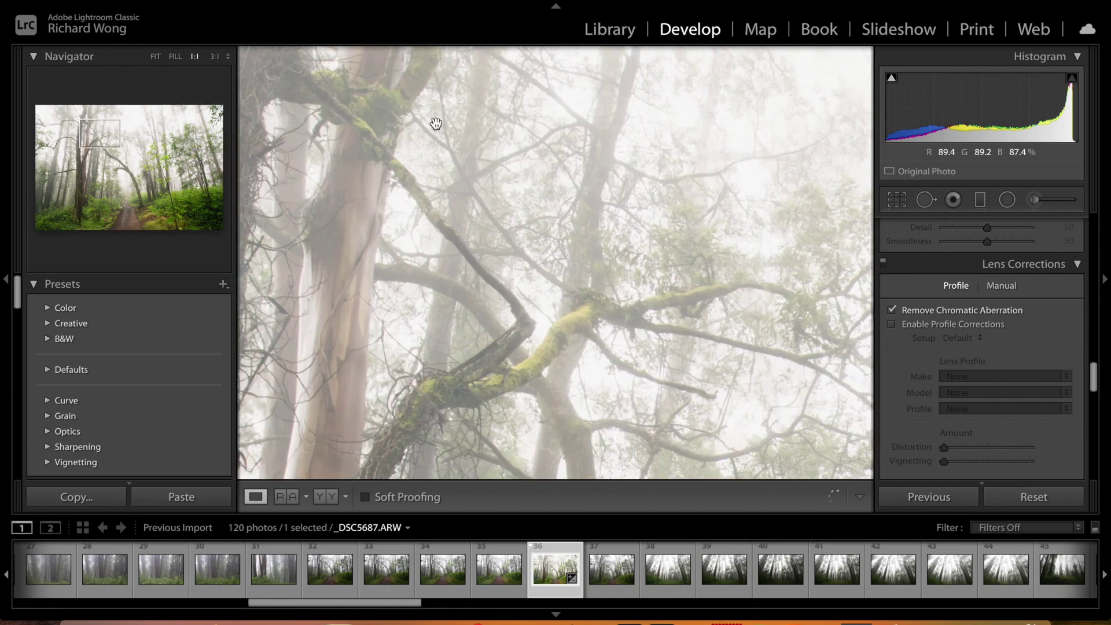
{"action": "left_click_drag", "start_coordinate": [443, 128], "coordinate": [546, 215]}
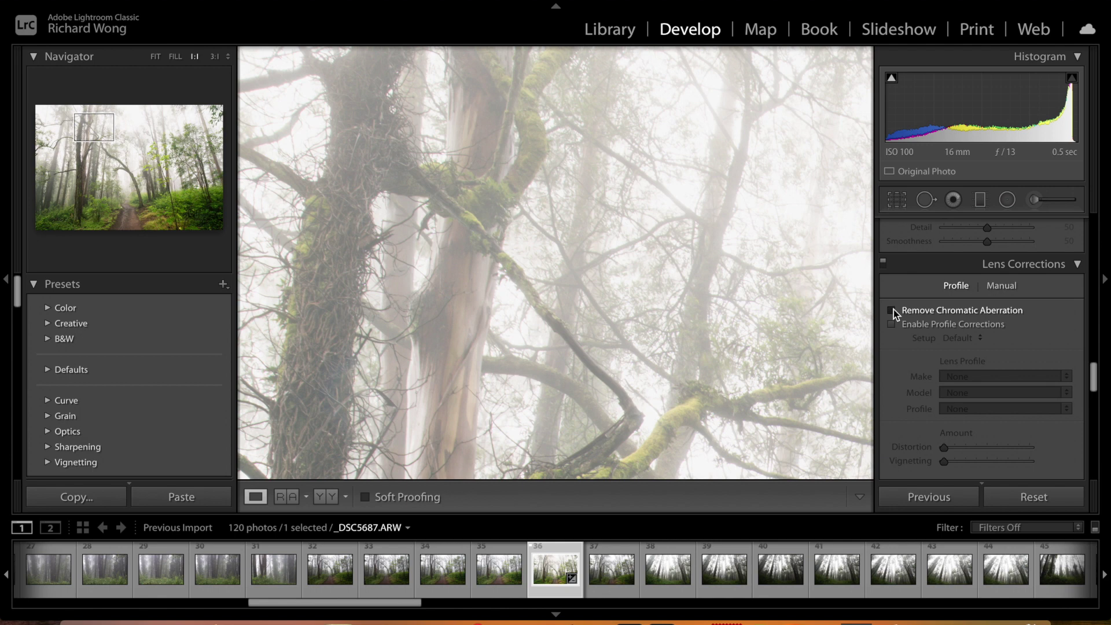
{"action": "scroll", "coordinate": [891, 308], "scroll_direction": "down", "scroll_amount": 1}
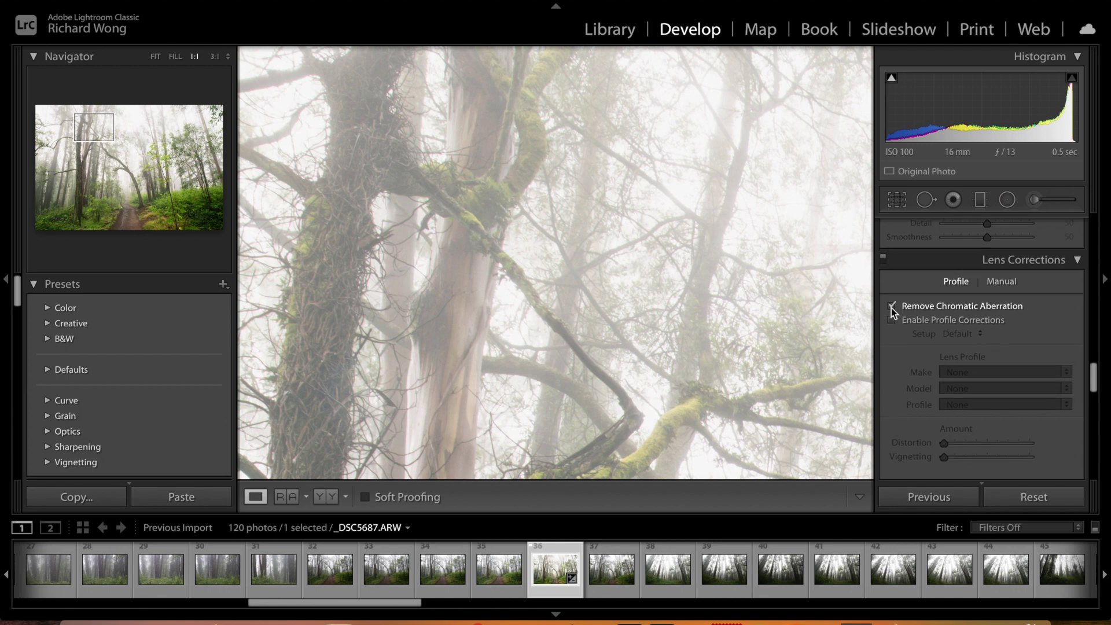
{"action": "left_click", "coordinate": [892, 306]}
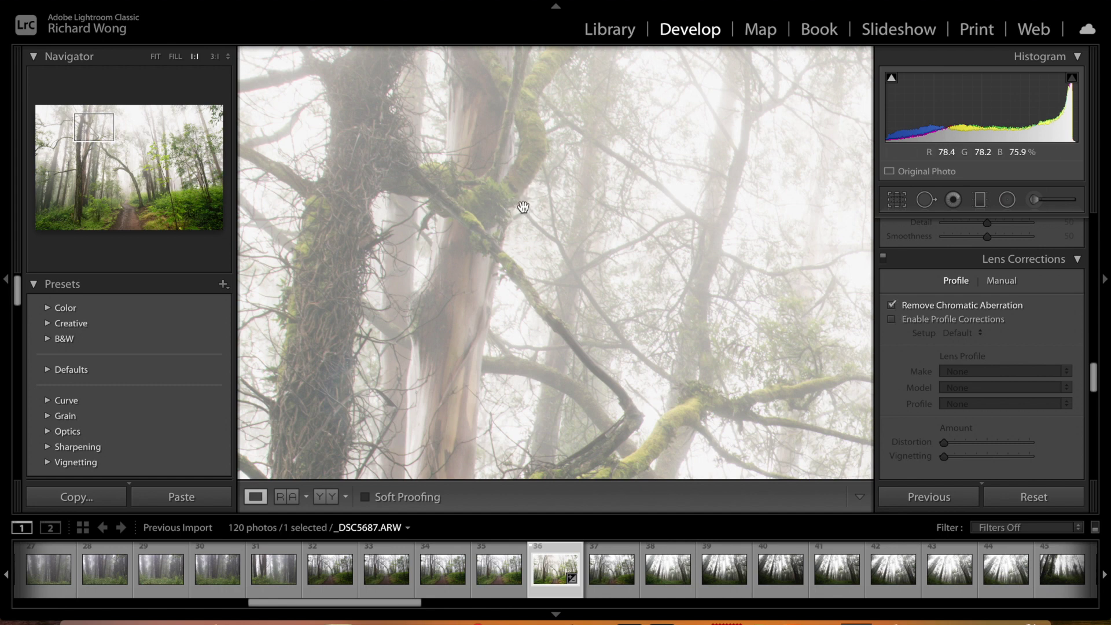
{"action": "left_click_drag", "start_coordinate": [505, 190], "coordinate": [689, 240]}
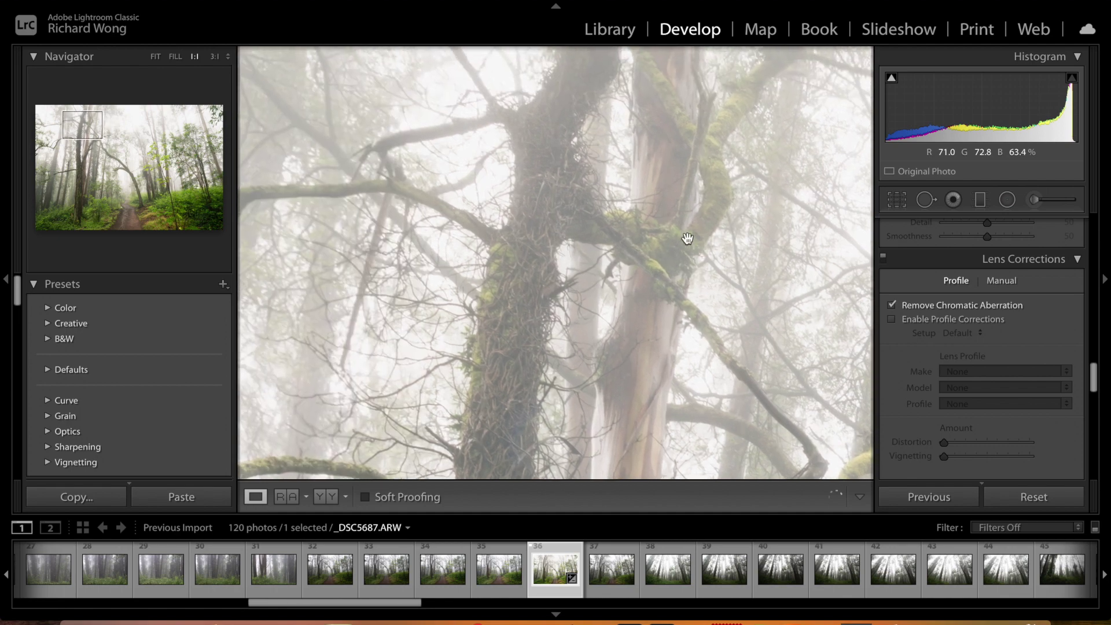
{"action": "left_click", "coordinate": [629, 201]}
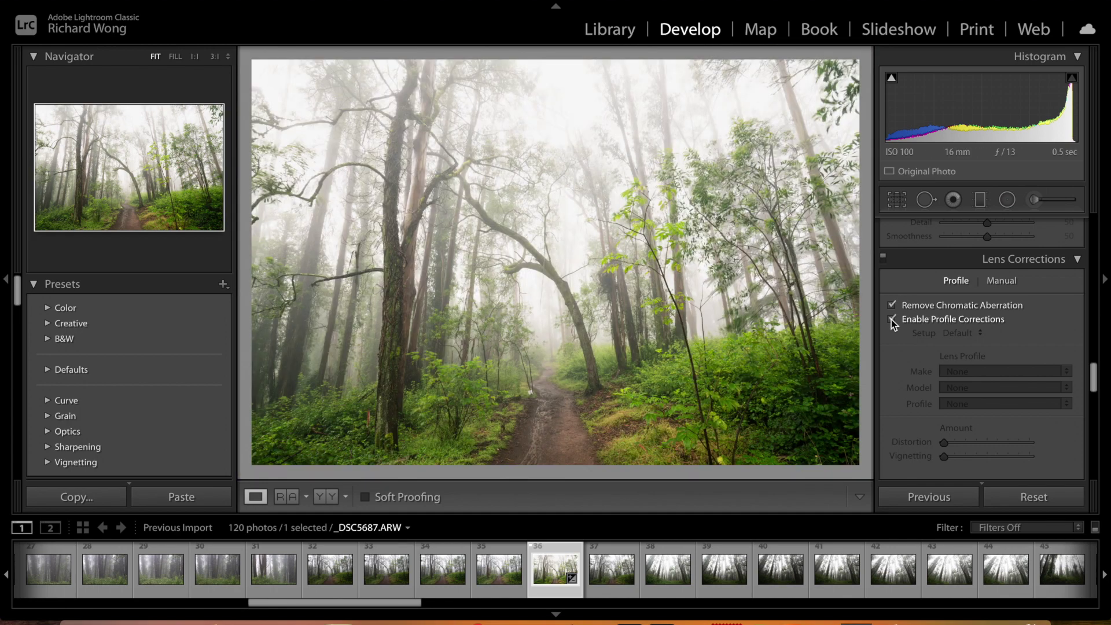
Step: Enable Profile Corrections and choose Canon as the lens make
{"action": "left_click", "coordinate": [891, 319]}
{"action": "left_click", "coordinate": [982, 371]}
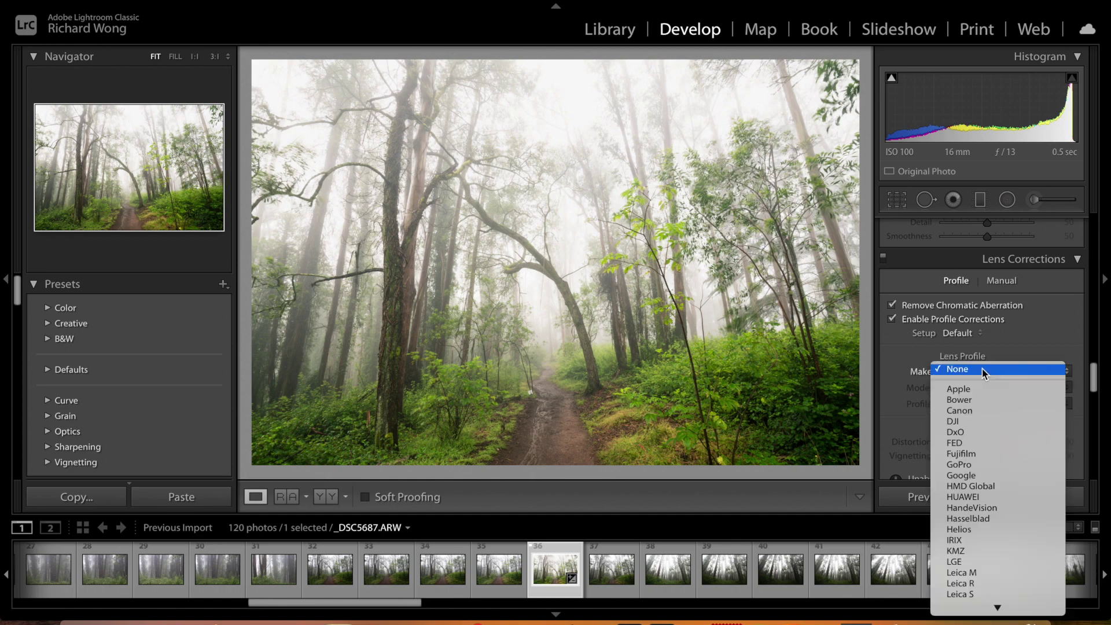
{"action": "left_click", "coordinate": [979, 412]}
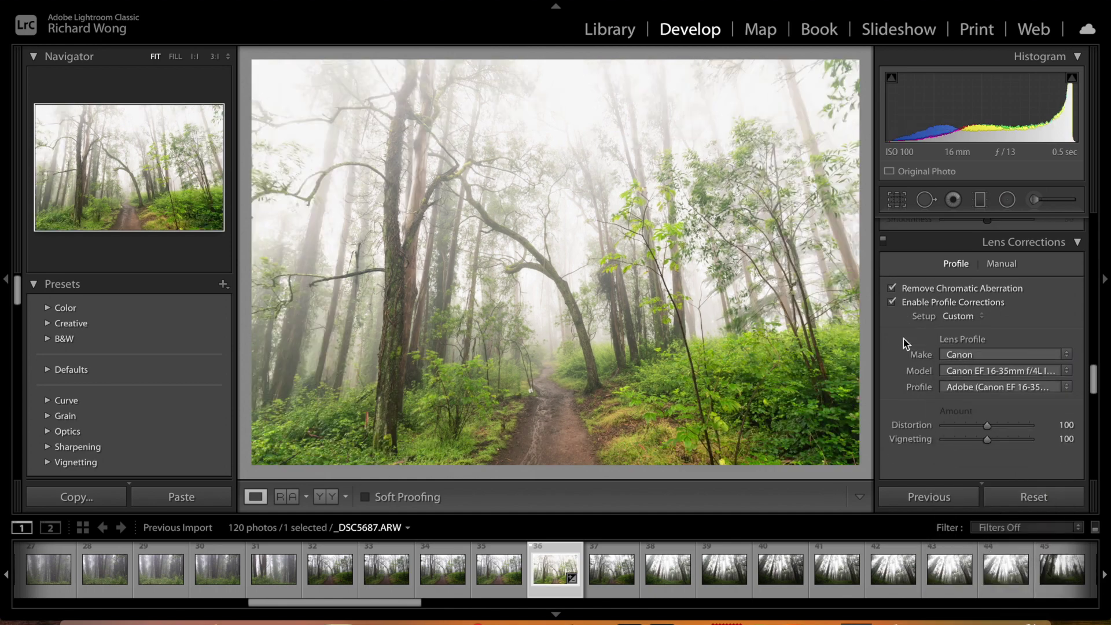
Step: Set the lens profile's Vignetting correction amount to 0
{"action": "scroll", "coordinate": [904, 339], "scroll_direction": "down", "scroll_amount": 2}
{"action": "left_click", "coordinate": [1063, 421]}
{"action": "key", "text": "BackSpace"}
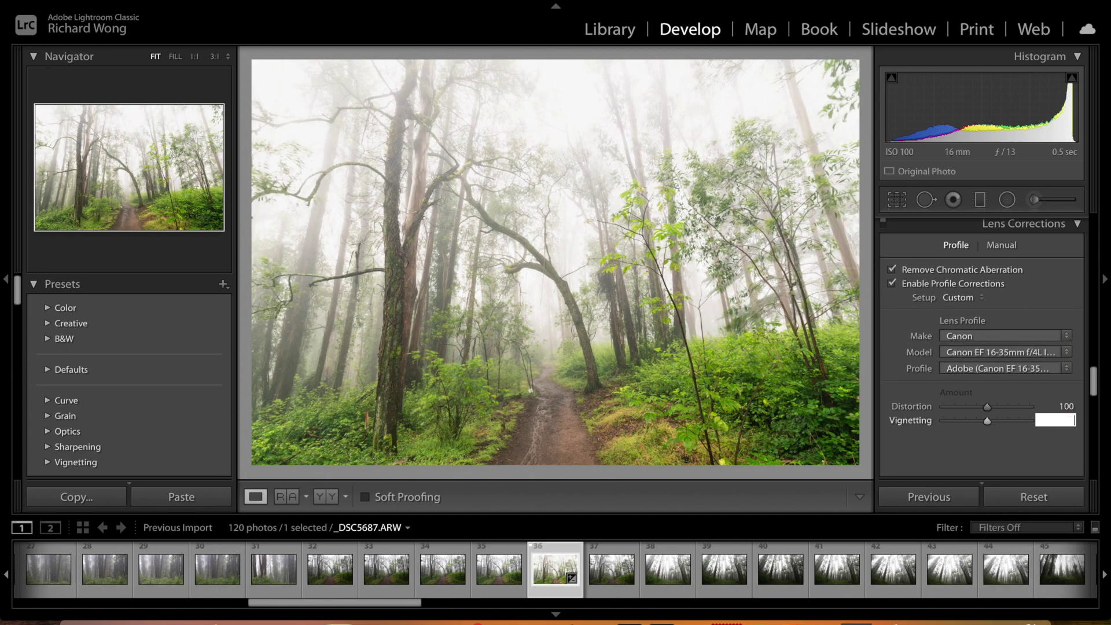
{"action": "left_click", "coordinate": [1005, 457]}
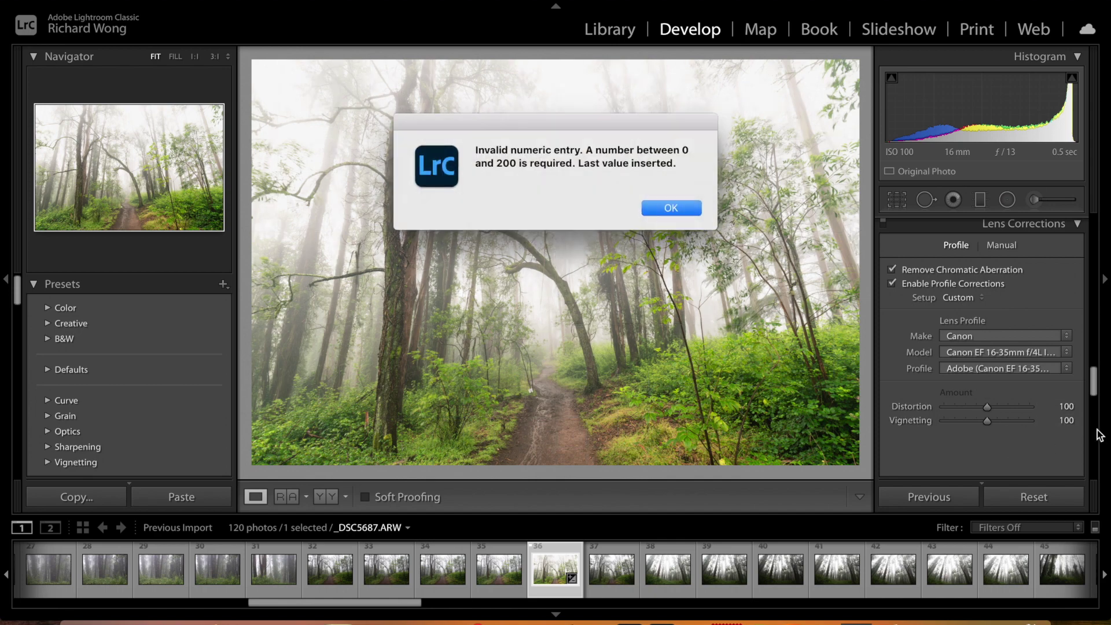
{"action": "left_click", "coordinate": [660, 204]}
{"action": "left_click", "coordinate": [1051, 421]}
{"action": "type", "text": "0"}
{"action": "left_click", "coordinate": [964, 450]}
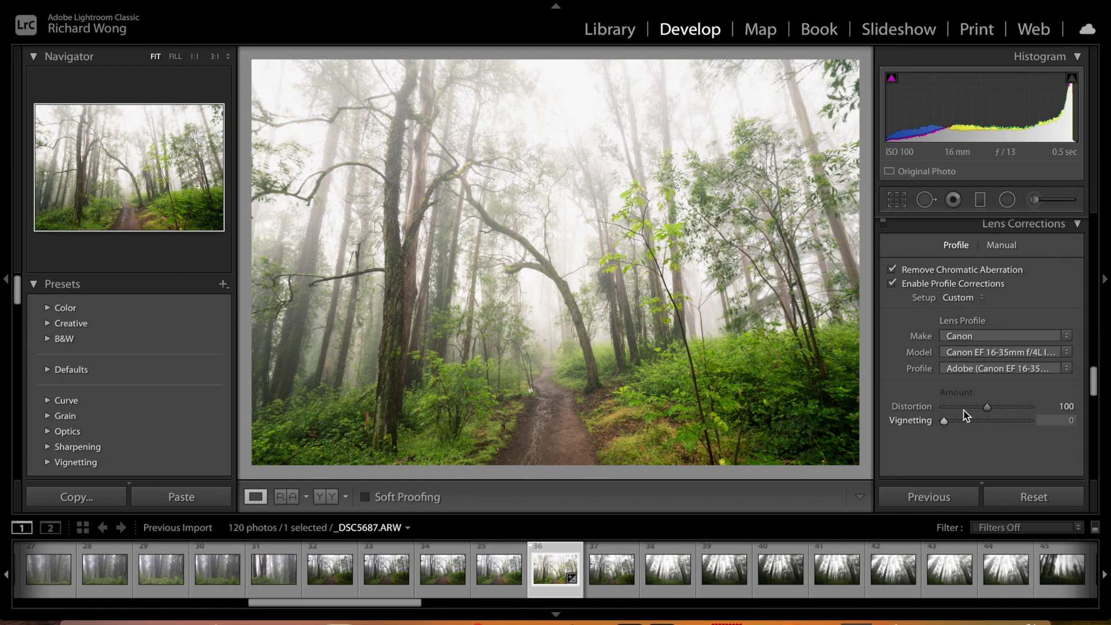
Step: Compare the photo with Profile Corrections off and on, leaving them enabled
{"action": "left_click", "coordinate": [893, 284]}
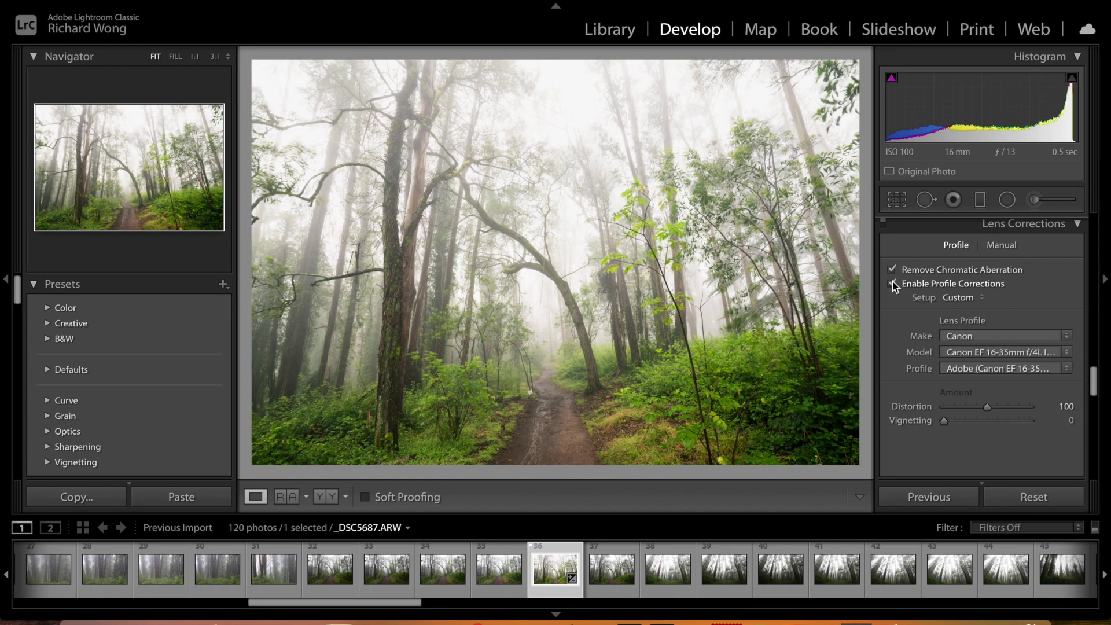
{"action": "left_click", "coordinate": [894, 284]}
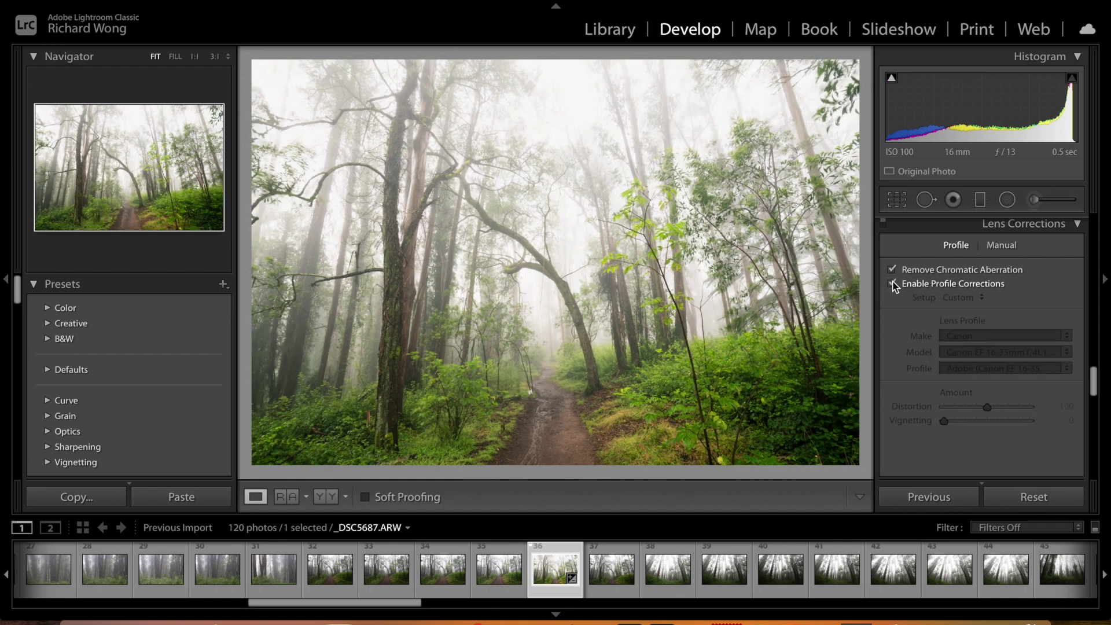
{"action": "left_click", "coordinate": [894, 285]}
{"action": "left_click", "coordinate": [894, 285]}
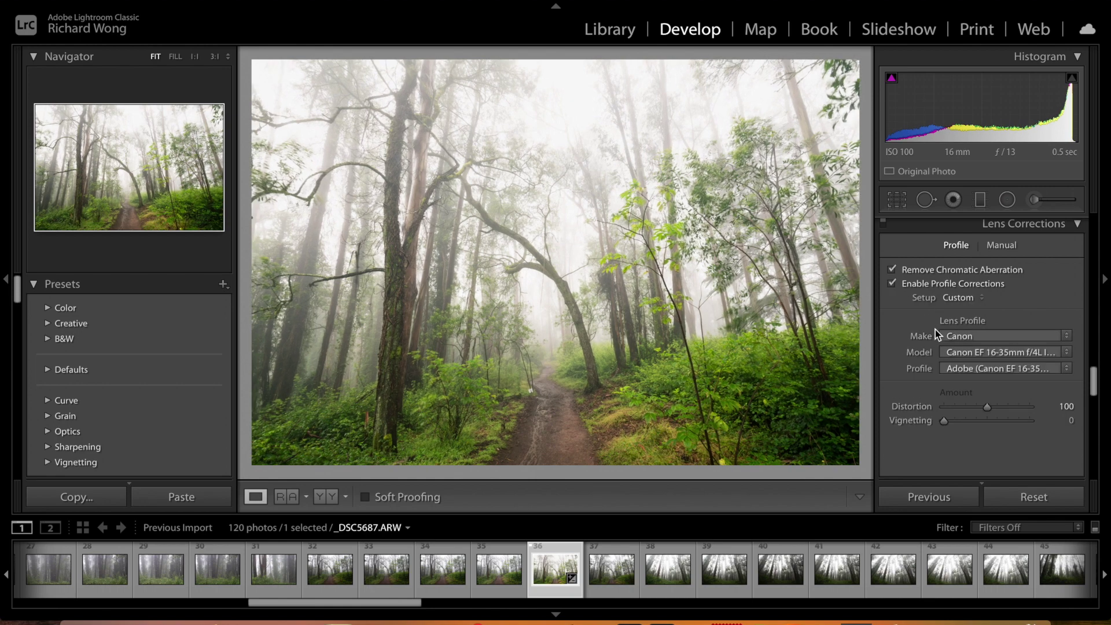
Step: Add a slight dark lens vignette by setting the manual Vignetting Amount to -10
{"action": "scroll", "coordinate": [936, 329], "scroll_direction": "down", "scroll_amount": 2}
{"action": "scroll", "coordinate": [935, 329], "scroll_direction": "up", "scroll_amount": 2}
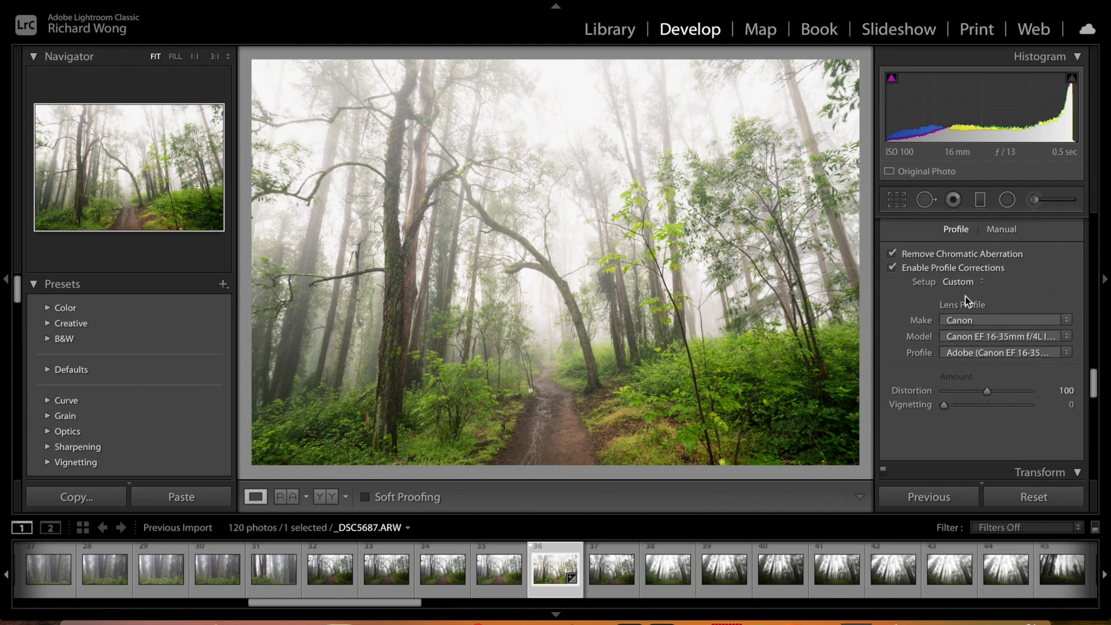
{"action": "left_click", "coordinate": [1007, 229]}
{"action": "left_click_drag", "start_coordinate": [988, 423], "coordinate": [982, 424]}
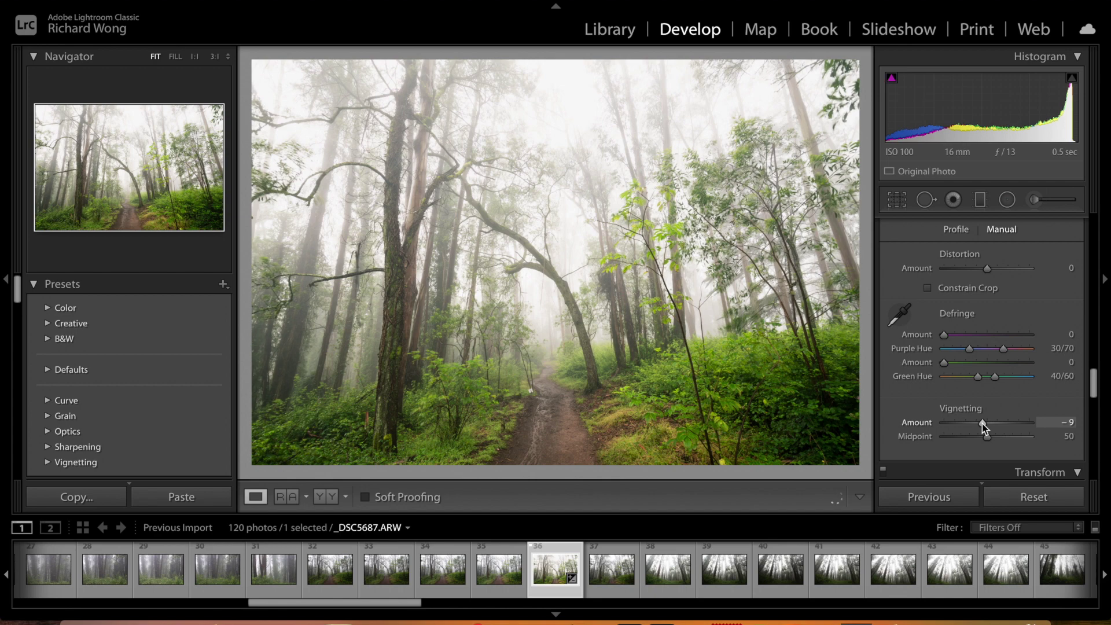
{"action": "left_click", "coordinate": [1071, 423]}
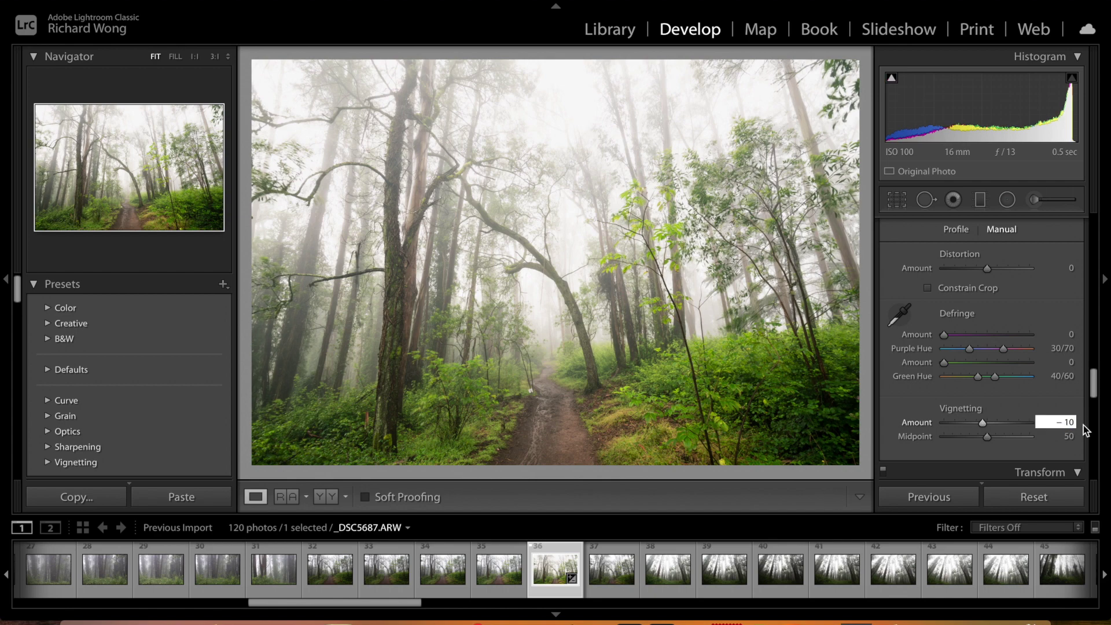
Step: Confirm the manual lens Vignetting Amount and set its Midpoint to 45
{"action": "key", "text": "Return"}
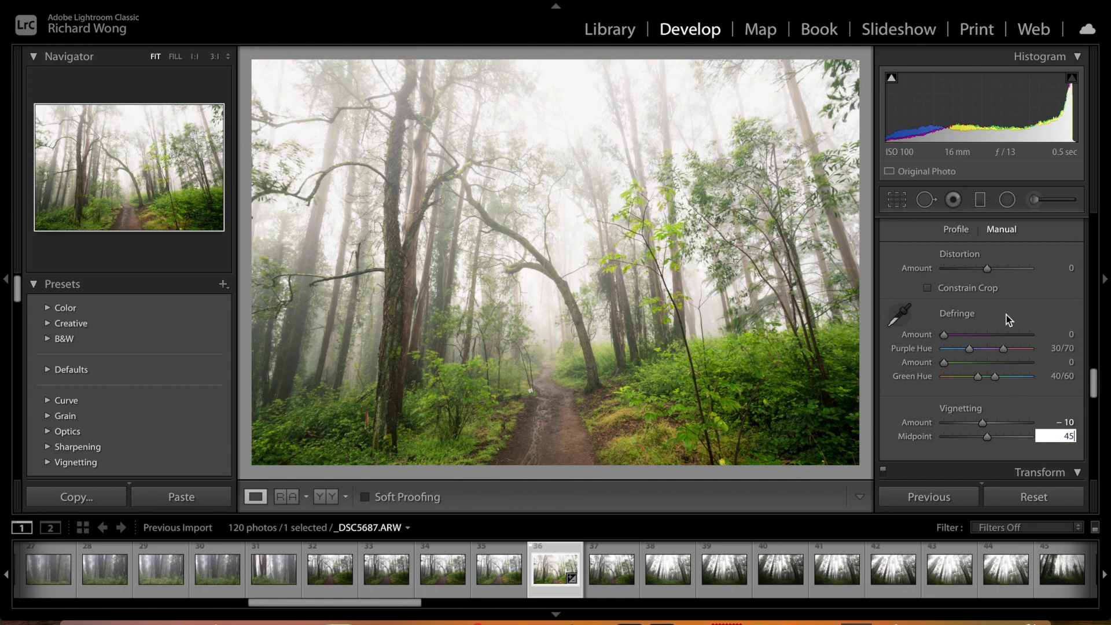
{"action": "key", "text": "Return"}
Step: Add a Post-Crop Vignetting effect with Amount -5, Midpoint 45, Roundness +5 and Feather 55
{"action": "scroll", "coordinate": [982, 316], "scroll_direction": "down", "scroll_amount": 5}
{"action": "scroll", "coordinate": [982, 320], "scroll_direction": "down", "scroll_amount": 8}
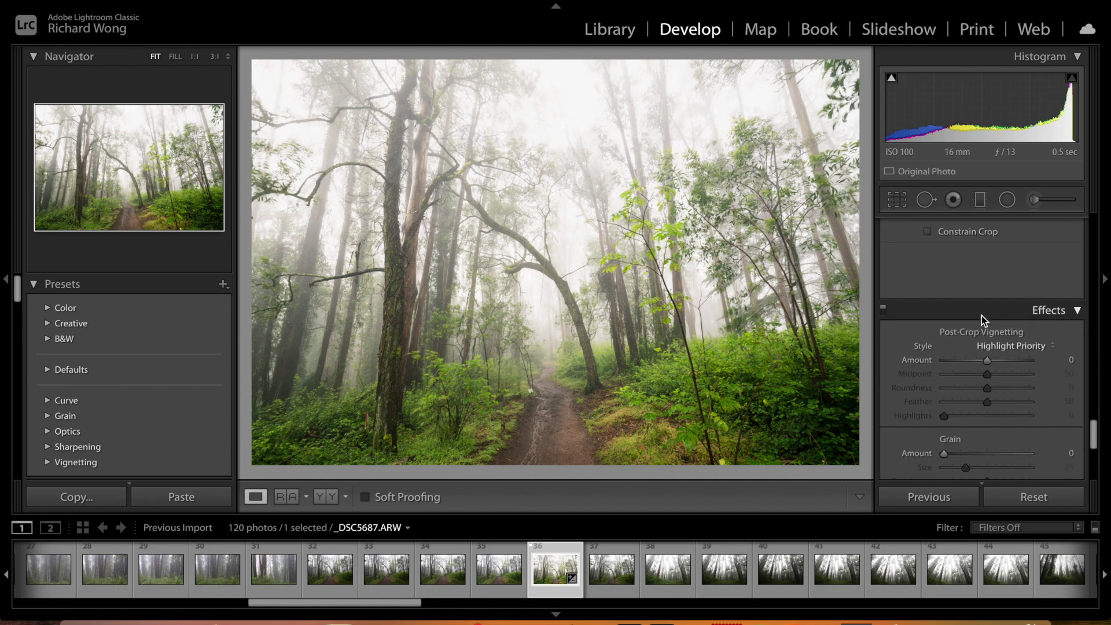
{"action": "left_click_drag", "start_coordinate": [986, 355], "coordinate": [984, 356]}
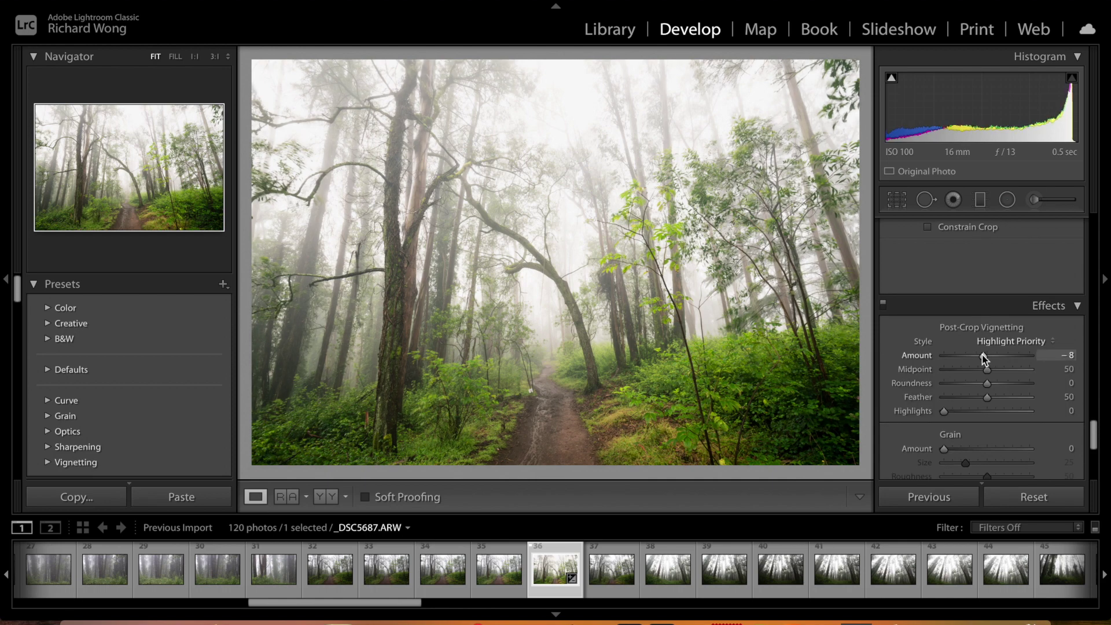
{"action": "left_click_drag", "start_coordinate": [982, 356], "coordinate": [984, 356]}
{"action": "left_click", "coordinate": [1054, 369]}
{"action": "type", "text": "45"}
{"action": "left_click", "coordinate": [1065, 383]}
{"action": "type", "text": "5"}
{"action": "left_click", "coordinate": [1063, 396]}
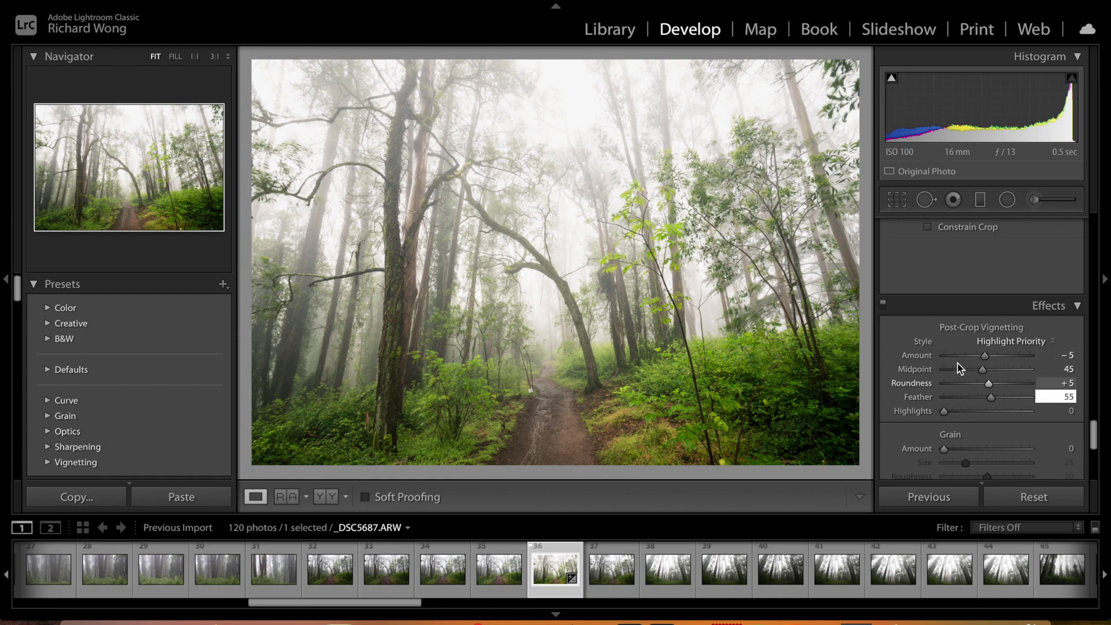
{"action": "left_click", "coordinate": [904, 331]}
Step: Fine-tune the photo's dark tones by setting Blacks to -4
{"action": "scroll", "coordinate": [988, 322], "scroll_direction": "up", "scroll_amount": 15}
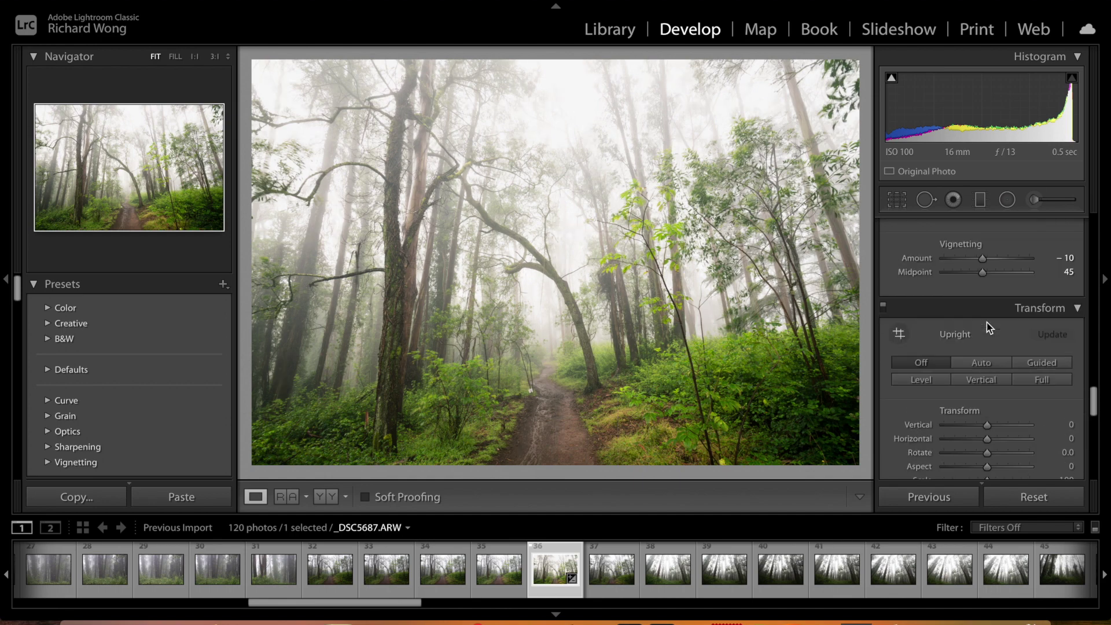
{"action": "scroll", "coordinate": [987, 322], "scroll_direction": "up", "scroll_amount": 8}
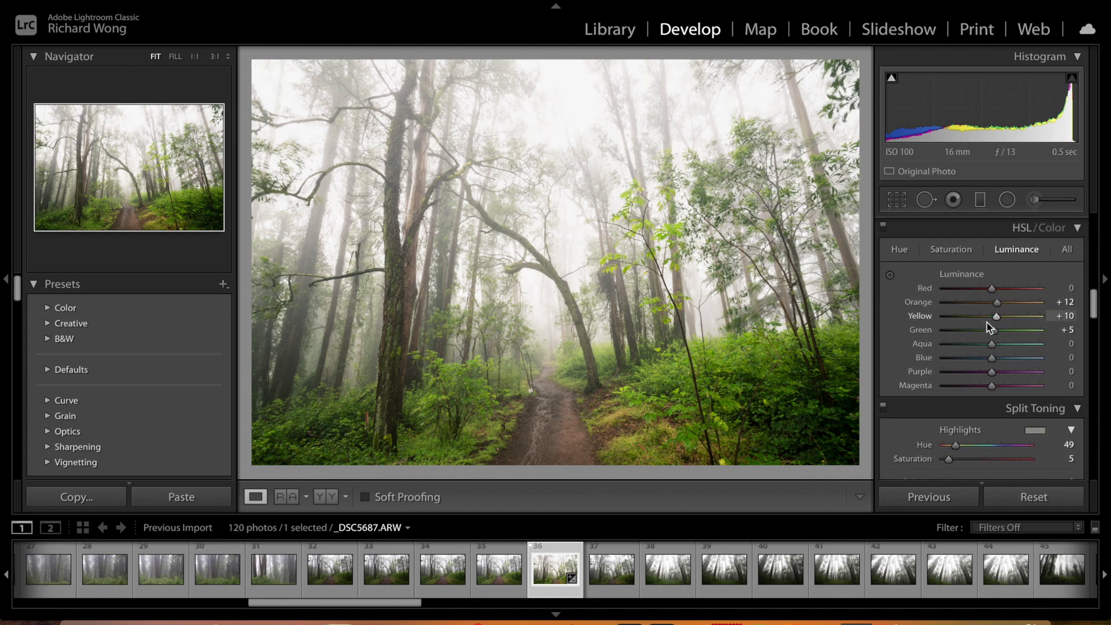
{"action": "scroll", "coordinate": [1012, 260], "scroll_direction": "up", "scroll_amount": 5}
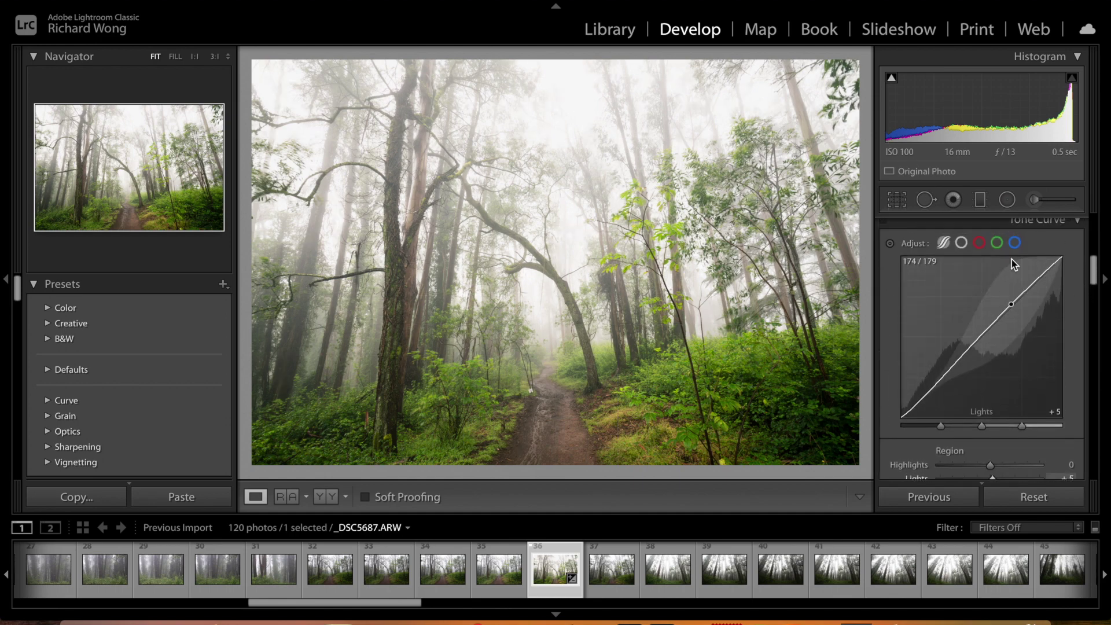
{"action": "scroll", "coordinate": [1012, 301], "scroll_direction": "up", "scroll_amount": 3}
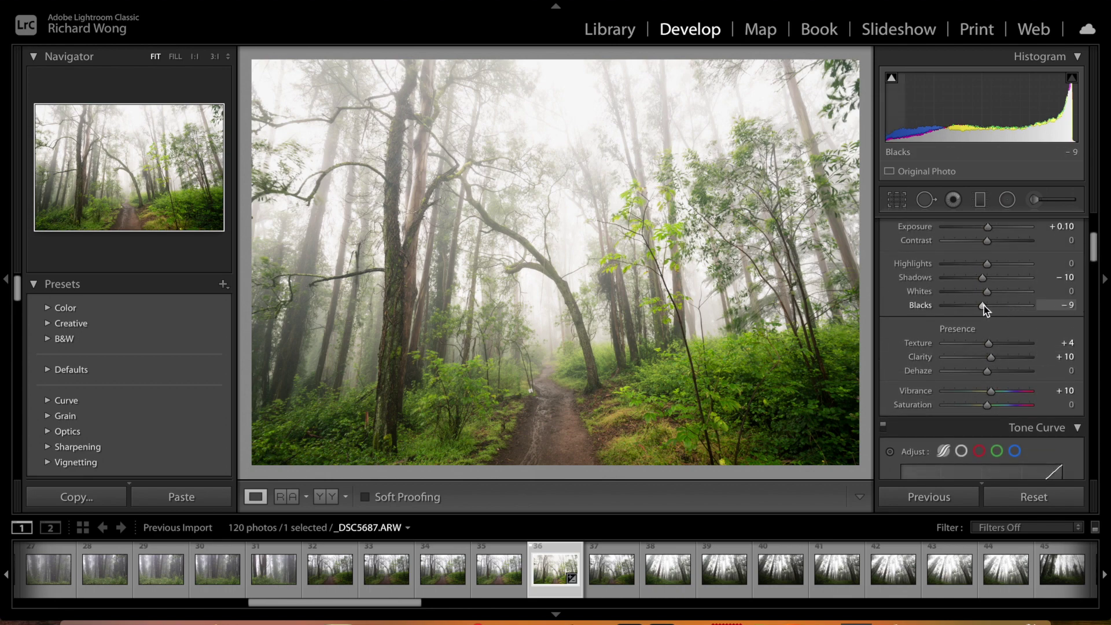
{"action": "left_click_drag", "start_coordinate": [984, 305], "coordinate": [985, 304]}
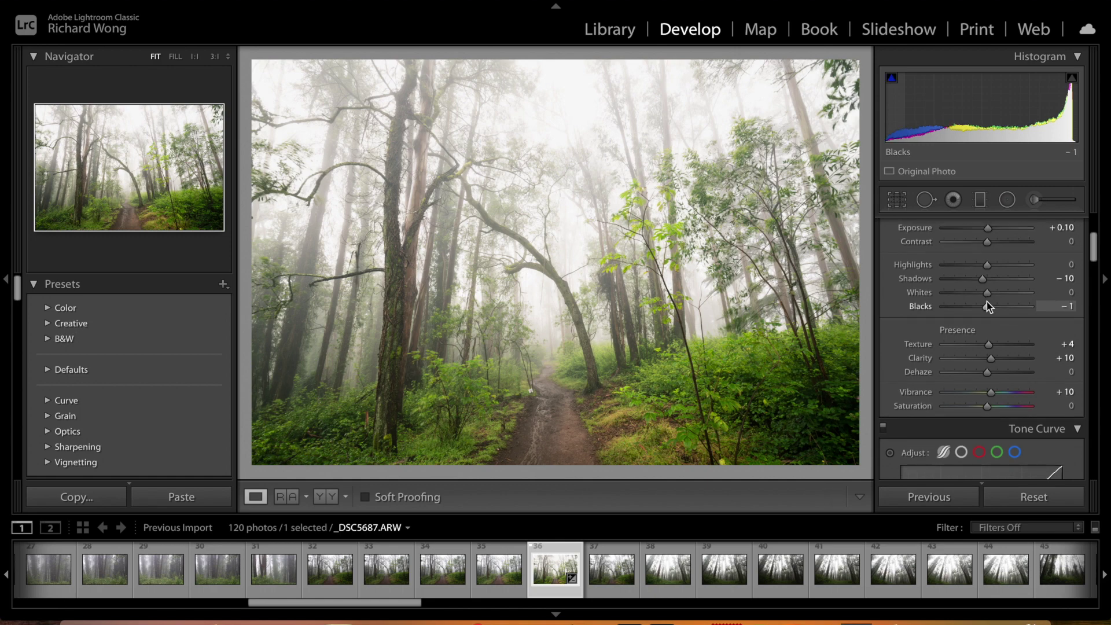
{"action": "left_click", "coordinate": [1069, 305]}
{"action": "left_click_drag", "start_coordinate": [1070, 305], "coordinate": [1073, 306]}
{"action": "type", "text": "4"}
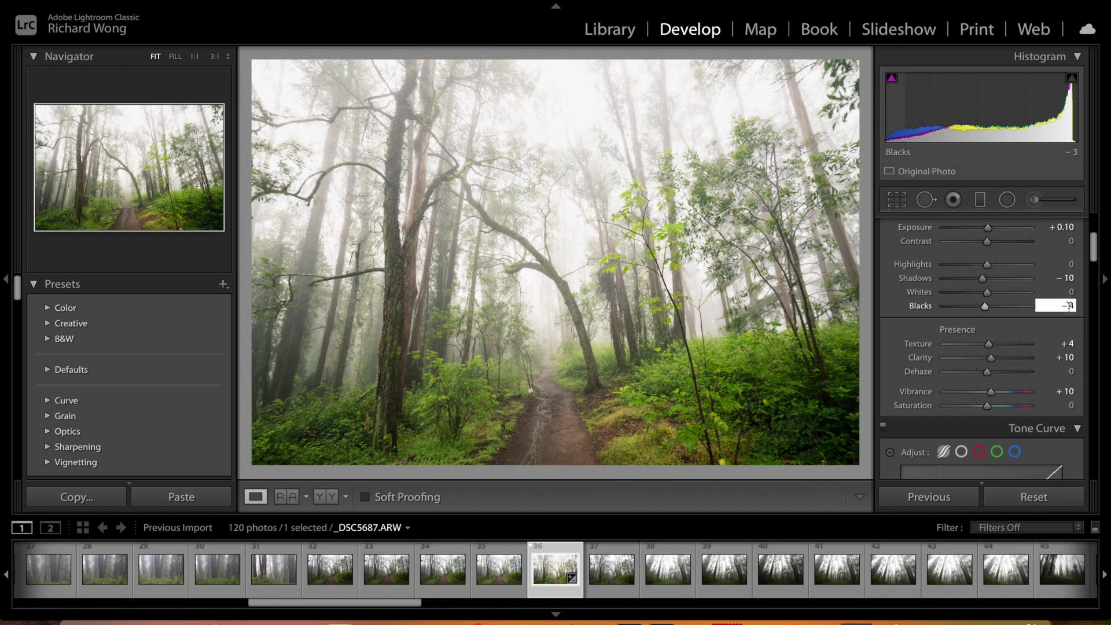
{"action": "key", "text": "Down"}
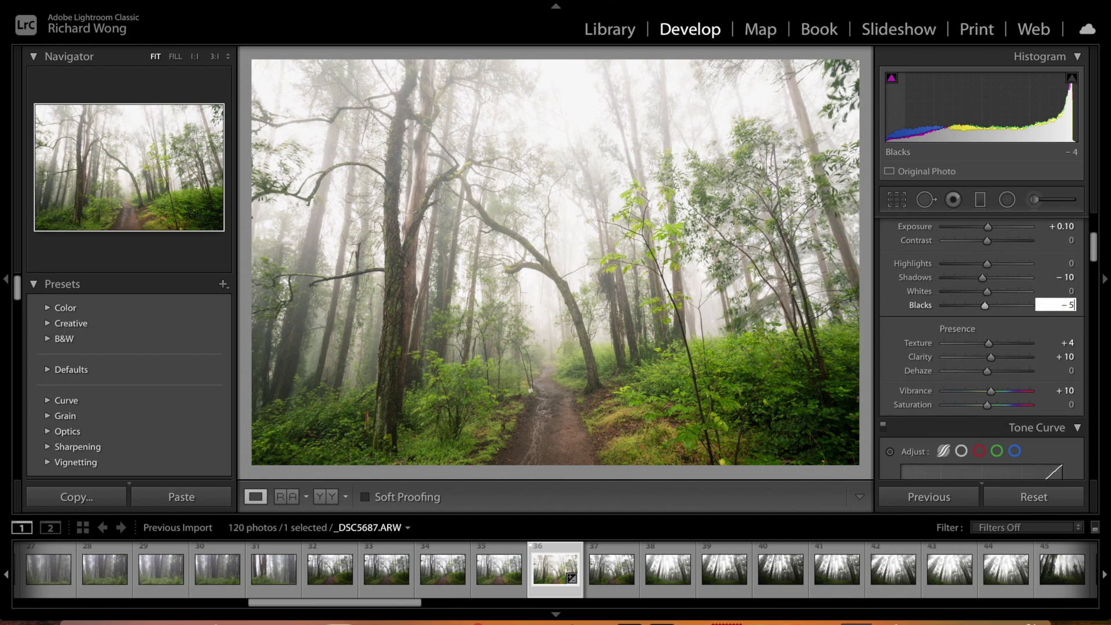
{"action": "left_click", "coordinate": [898, 323]}
{"action": "scroll", "coordinate": [984, 321], "scroll_direction": "down", "scroll_amount": 1}
{"action": "left_click", "coordinate": [1075, 305]}
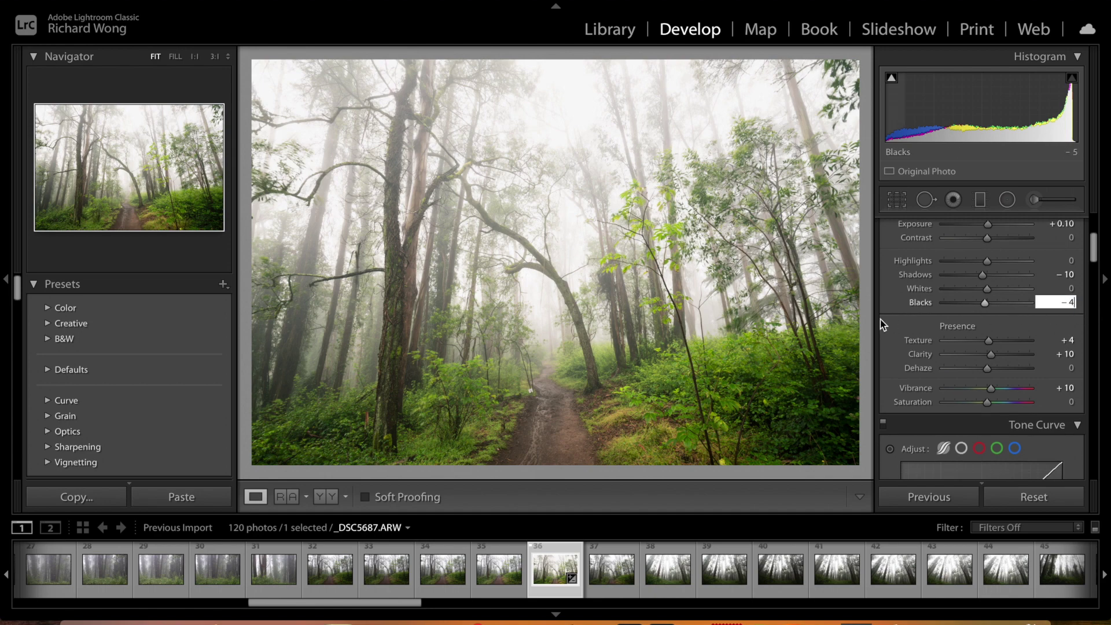
{"action": "left_click", "coordinate": [897, 327]}
{"action": "scroll", "coordinate": [896, 323], "scroll_direction": "up", "scroll_amount": 1}
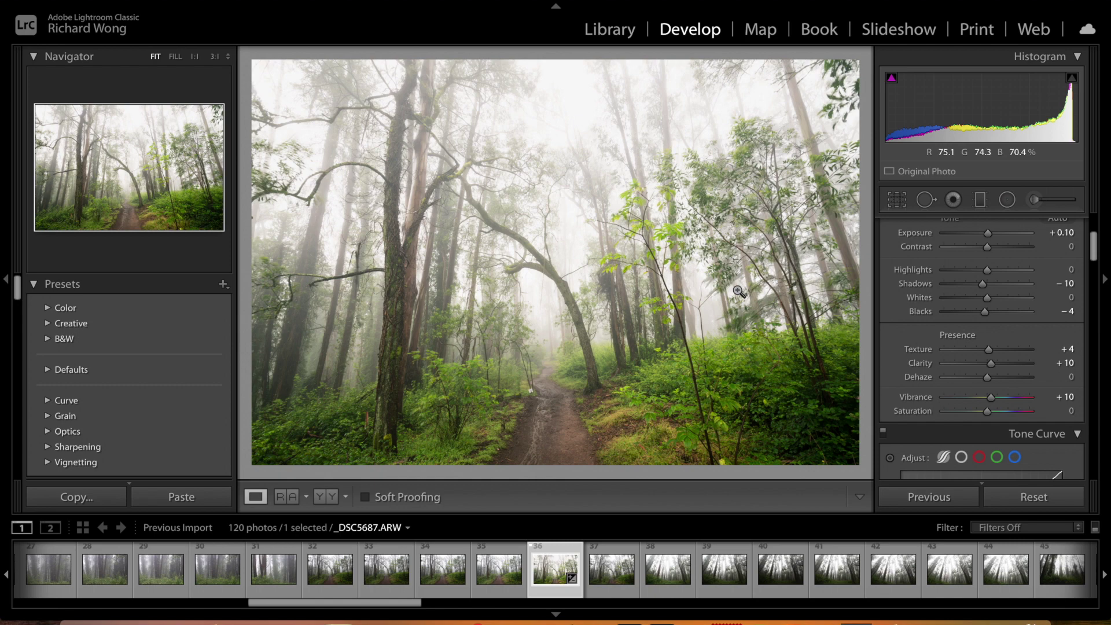
Step: Brighten the photo slightly by setting Exposure to +0.15
{"action": "scroll", "coordinate": [1035, 269], "scroll_direction": "up", "scroll_amount": 3}
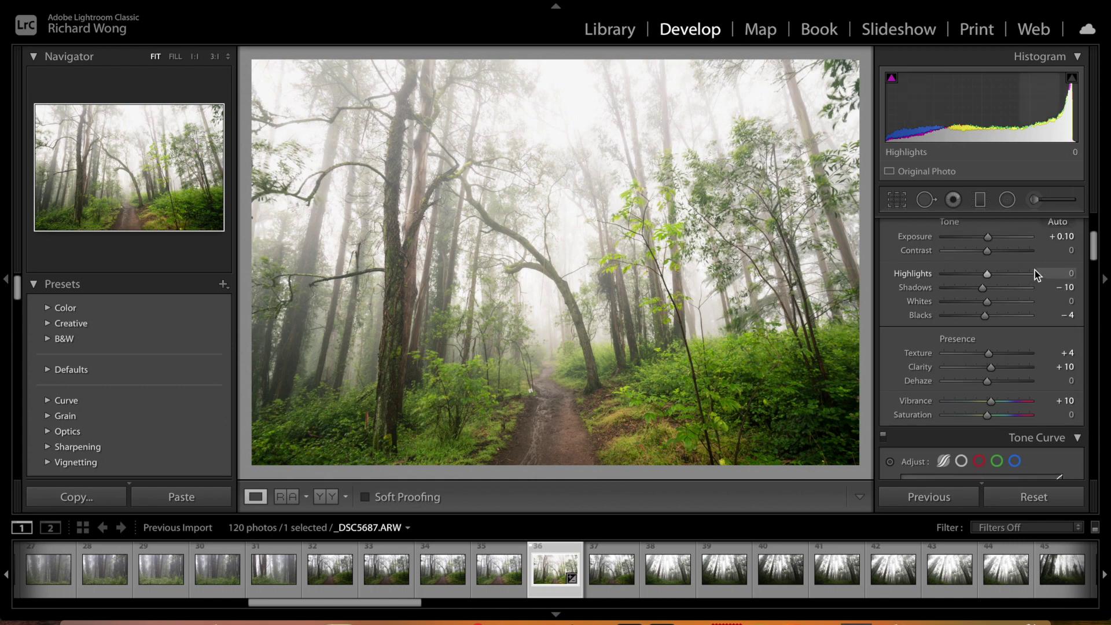
{"action": "left_click", "coordinate": [1069, 257]}
{"action": "left_click", "coordinate": [1069, 258]}
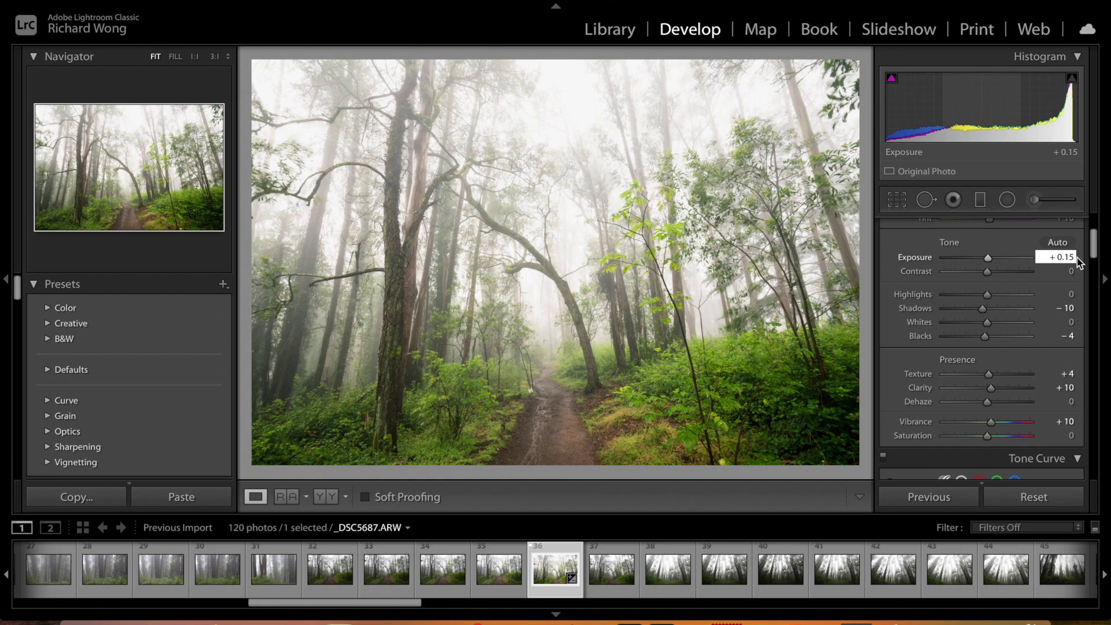
Step: Remove the Post-Crop Vignetting effect by setting its Amount to 0
{"action": "scroll", "coordinate": [924, 330], "scroll_direction": "down", "scroll_amount": 1}
{"action": "scroll", "coordinate": [922, 324], "scroll_direction": "down", "scroll_amount": 15}
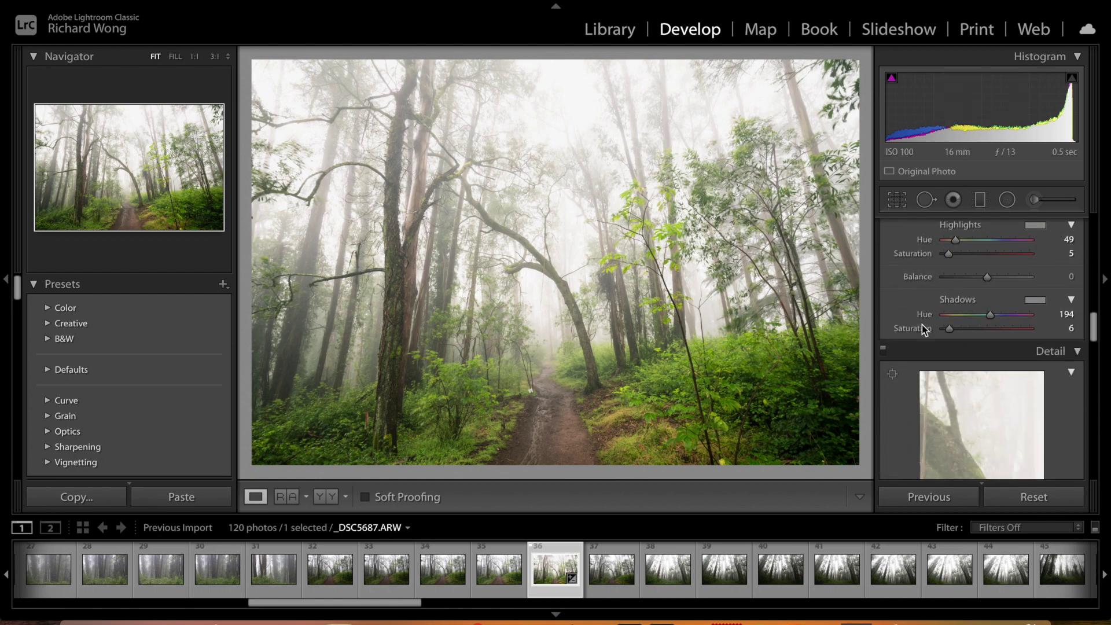
{"action": "scroll", "coordinate": [923, 324], "scroll_direction": "down", "scroll_amount": 8}
{"action": "scroll", "coordinate": [922, 325], "scroll_direction": "down", "scroll_amount": 8}
{"action": "scroll", "coordinate": [922, 325], "scroll_direction": "down", "scroll_amount": 8}
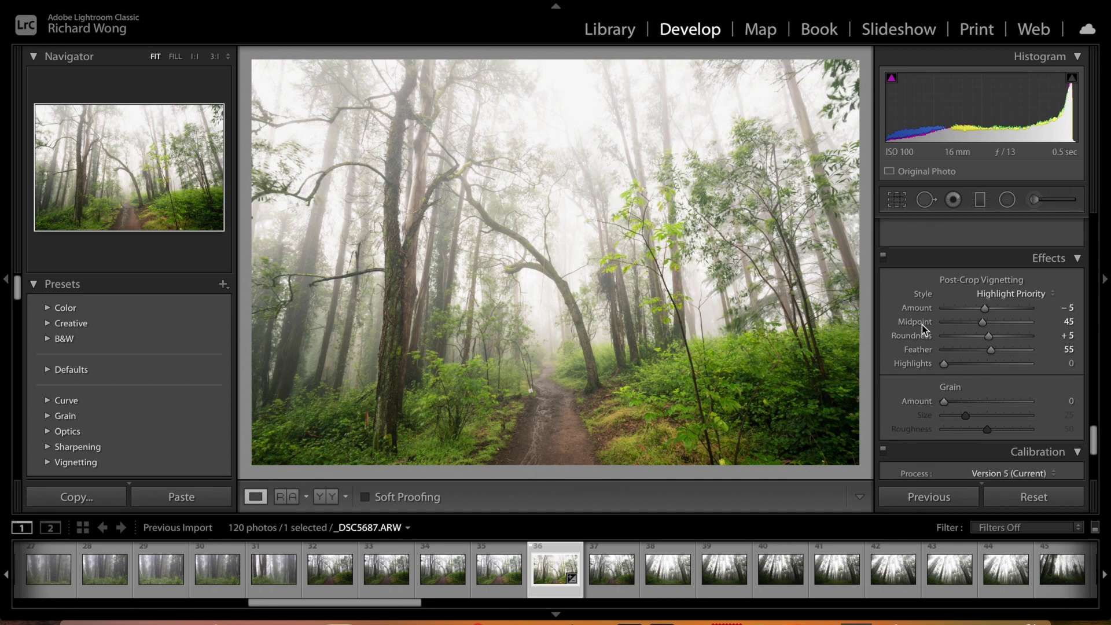
{"action": "left_click", "coordinate": [1068, 307]}
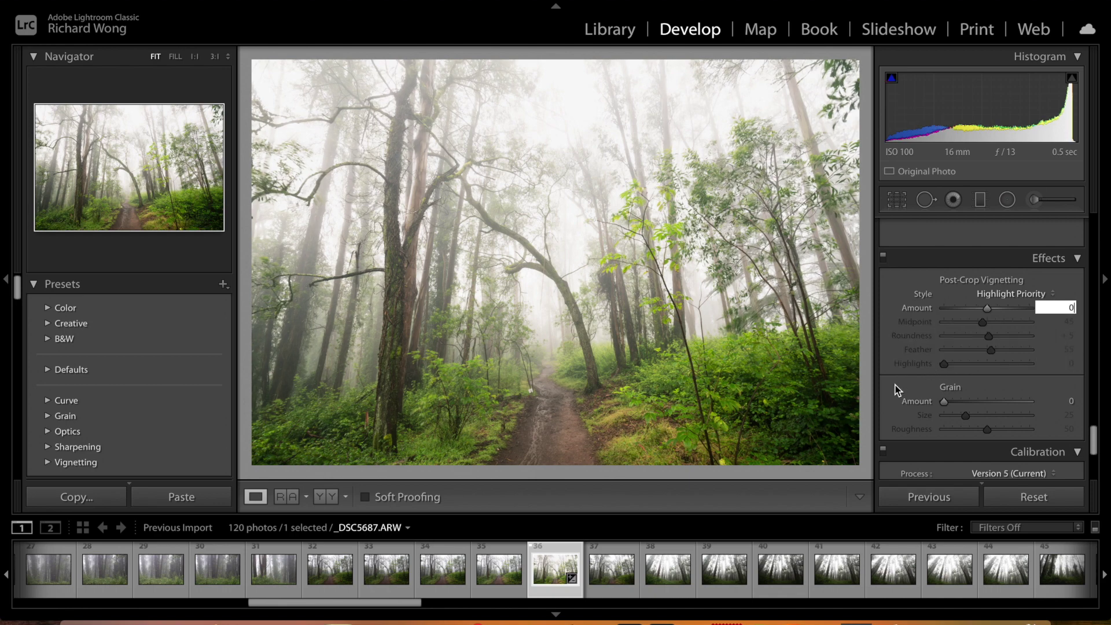
{"action": "key", "text": "Return"}
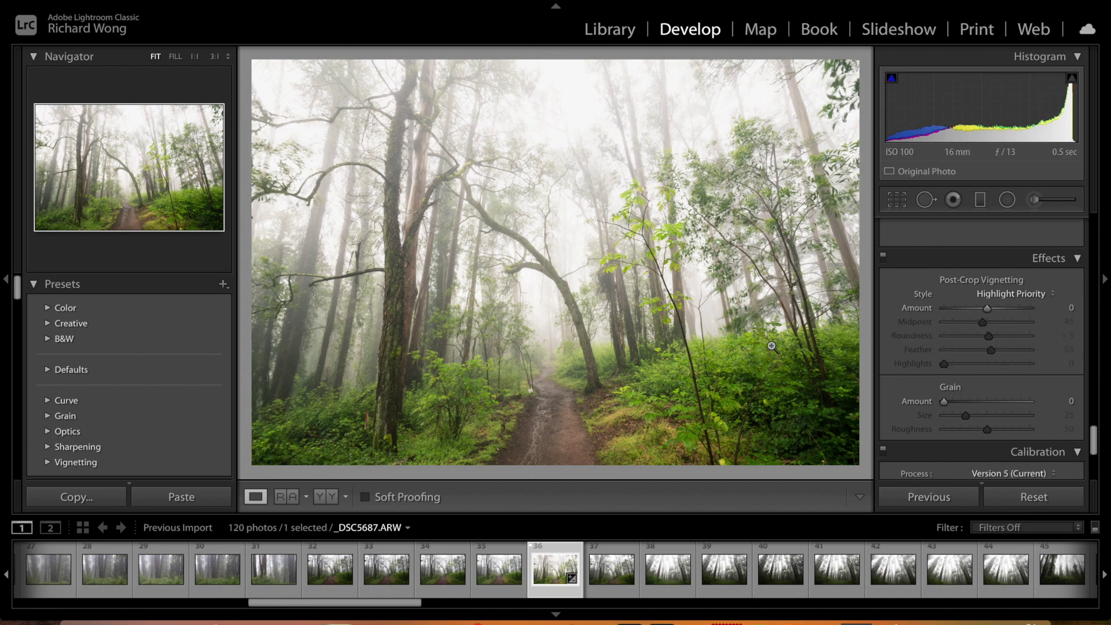
{"action": "scroll", "coordinate": [992, 346], "scroll_direction": "up", "scroll_amount": 5}
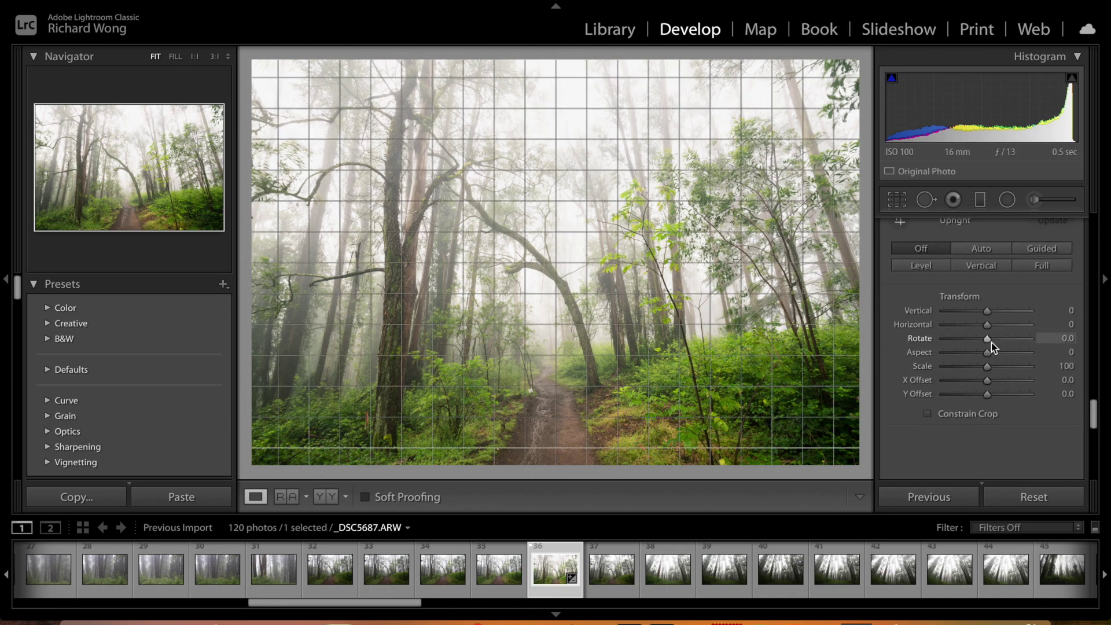
{"action": "scroll", "coordinate": [996, 337], "scroll_direction": "up", "scroll_amount": 3}
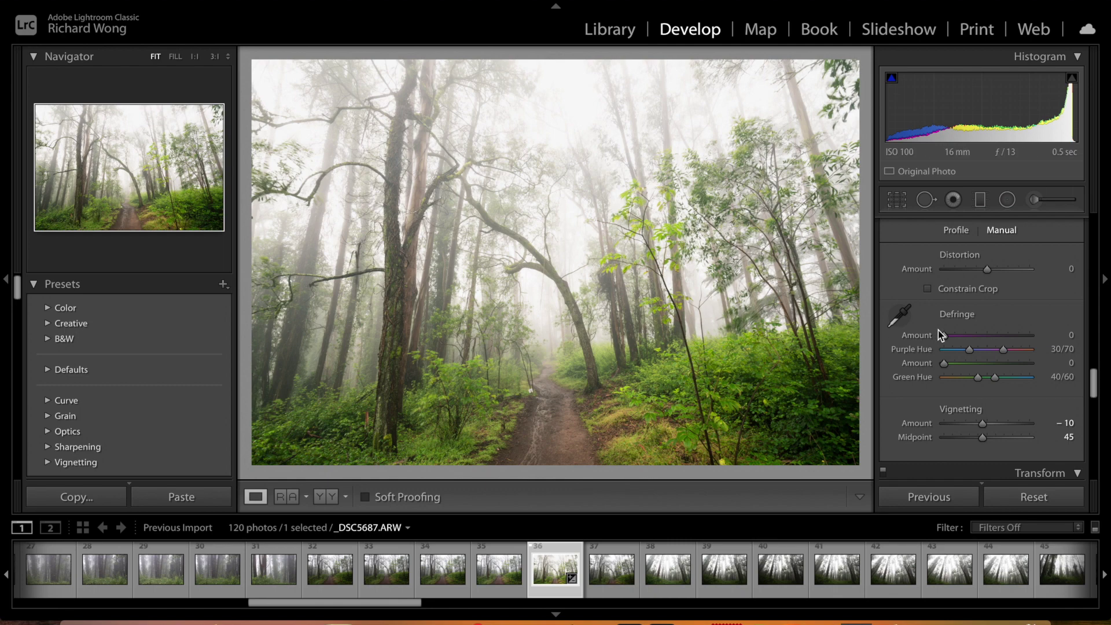
{"action": "scroll", "coordinate": [939, 331], "scroll_direction": "down", "scroll_amount": 6}
{"action": "scroll", "coordinate": [939, 330], "scroll_direction": "up", "scroll_amount": 2}
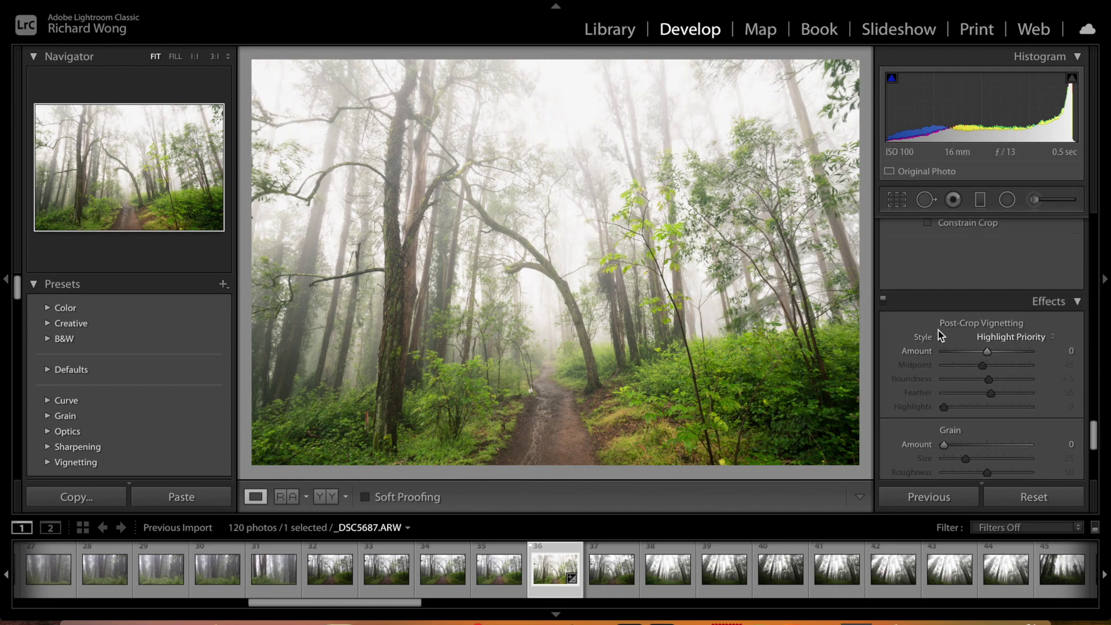
{"action": "scroll", "coordinate": [939, 330], "scroll_direction": "down", "scroll_amount": 4}
{"action": "scroll", "coordinate": [939, 330], "scroll_direction": "up", "scroll_amount": 7}
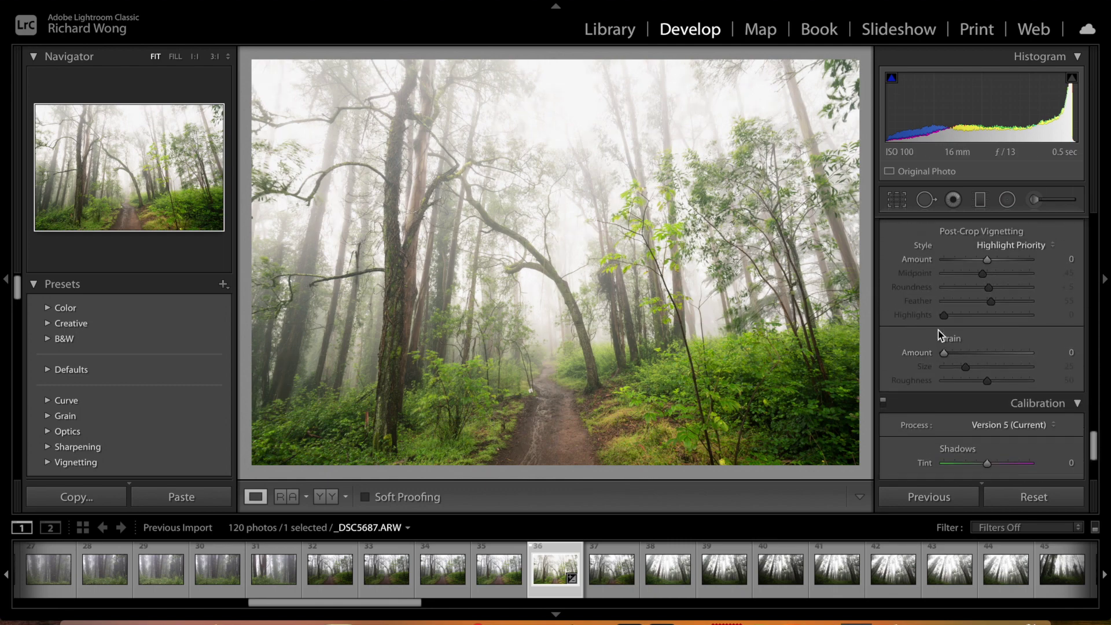
Step: Send the edited photo to Photoshop as a Smart Object and switch to Photoshop
{"action": "right_click", "coordinate": [631, 299]}
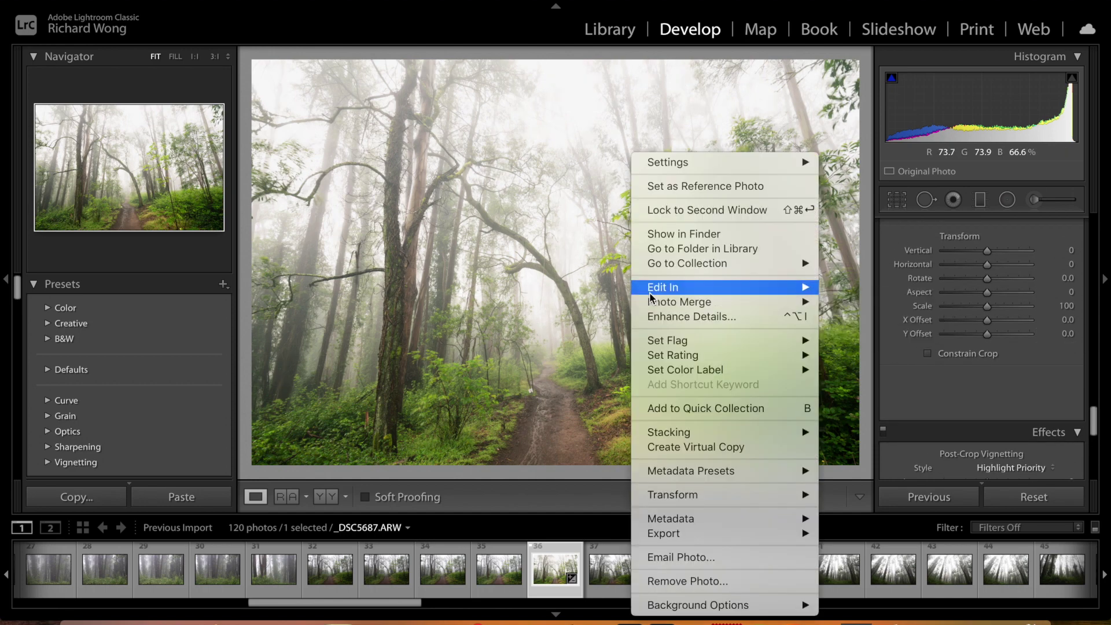
{"action": "mouse_move", "coordinate": [734, 289]}
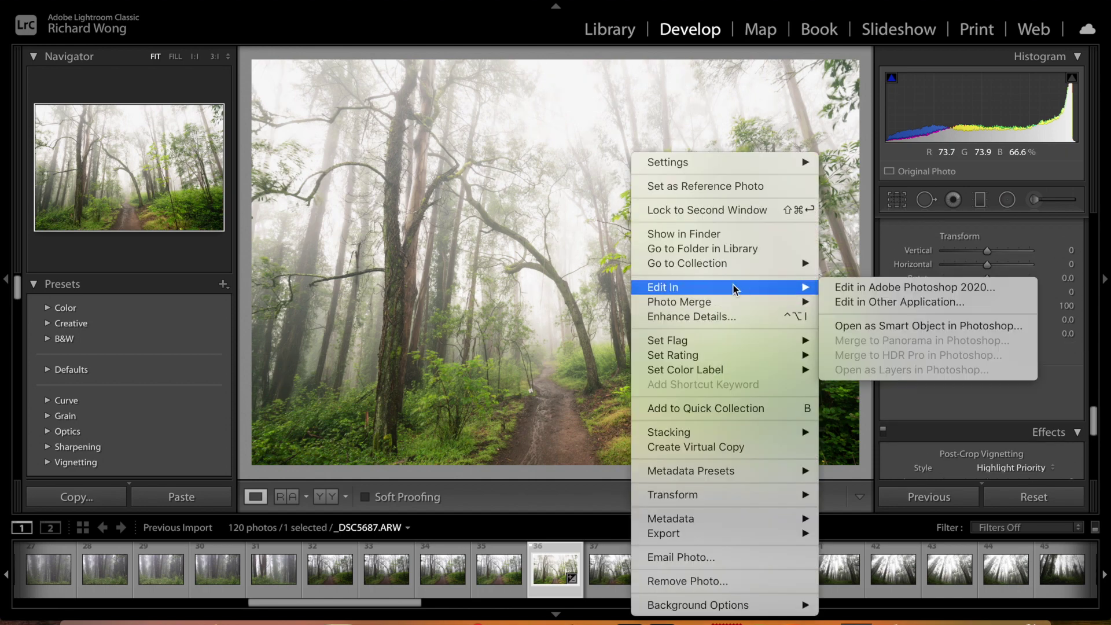
{"action": "left_click", "coordinate": [902, 325]}
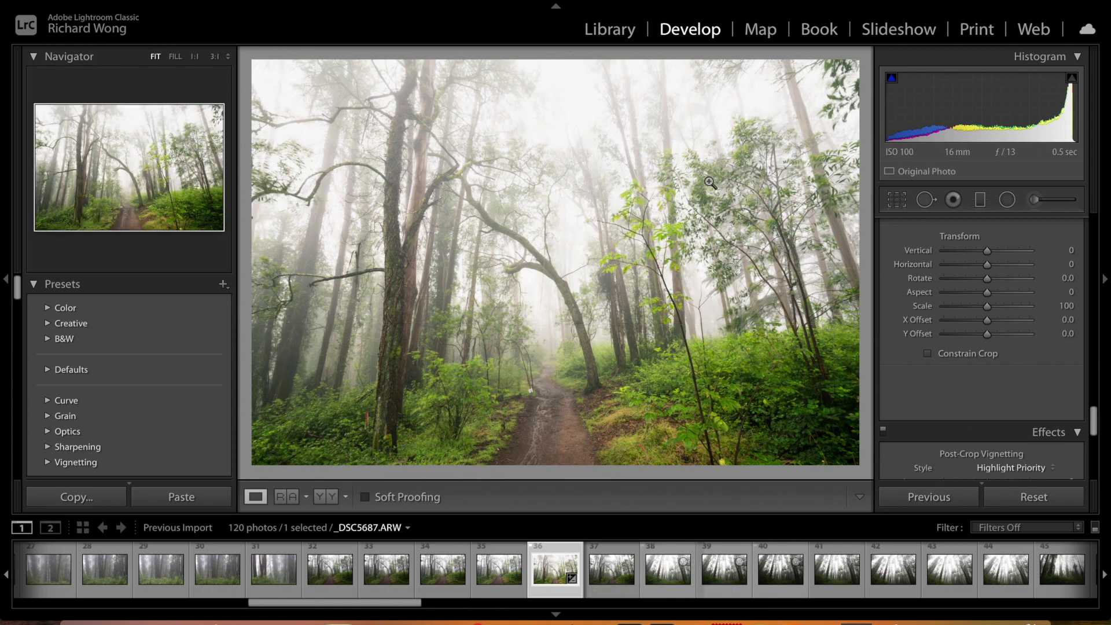
{"action": "scroll", "coordinate": [984, 289], "scroll_direction": "up", "scroll_amount": 20}
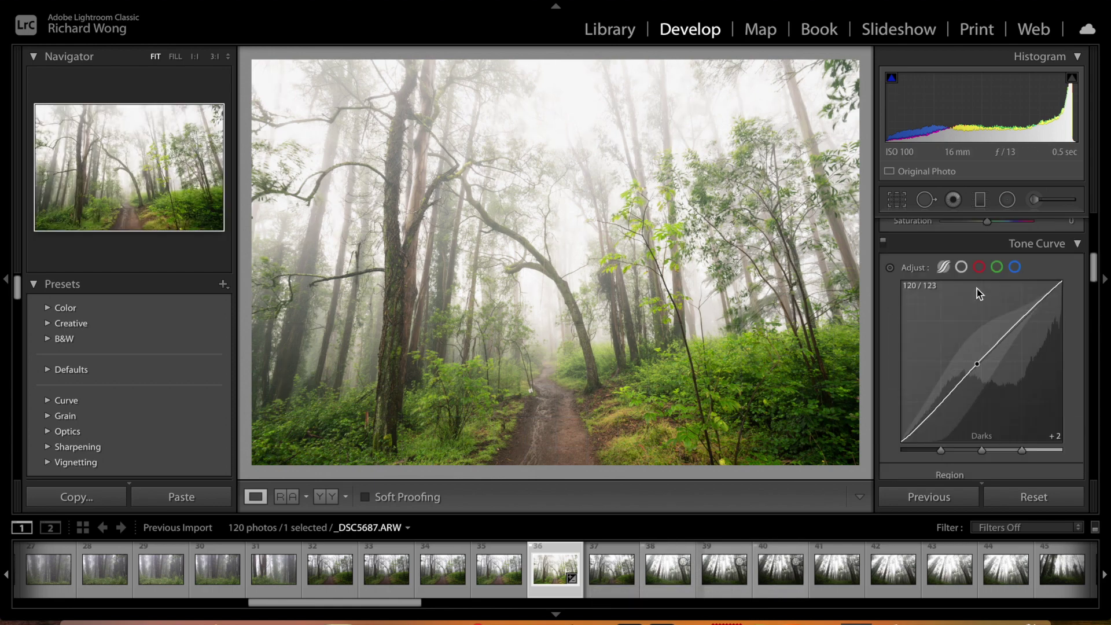
{"action": "scroll", "coordinate": [998, 245], "scroll_direction": "up", "scroll_amount": 4}
{"action": "scroll", "coordinate": [993, 336], "scroll_direction": "down", "scroll_amount": 4}
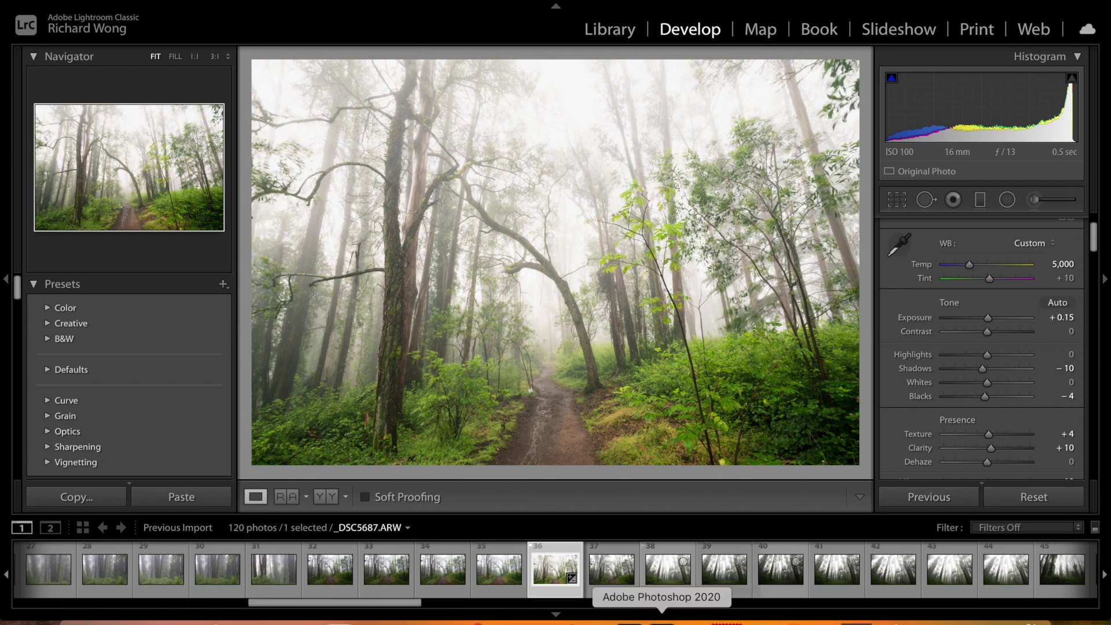
{"action": "left_click", "coordinate": [670, 618]}
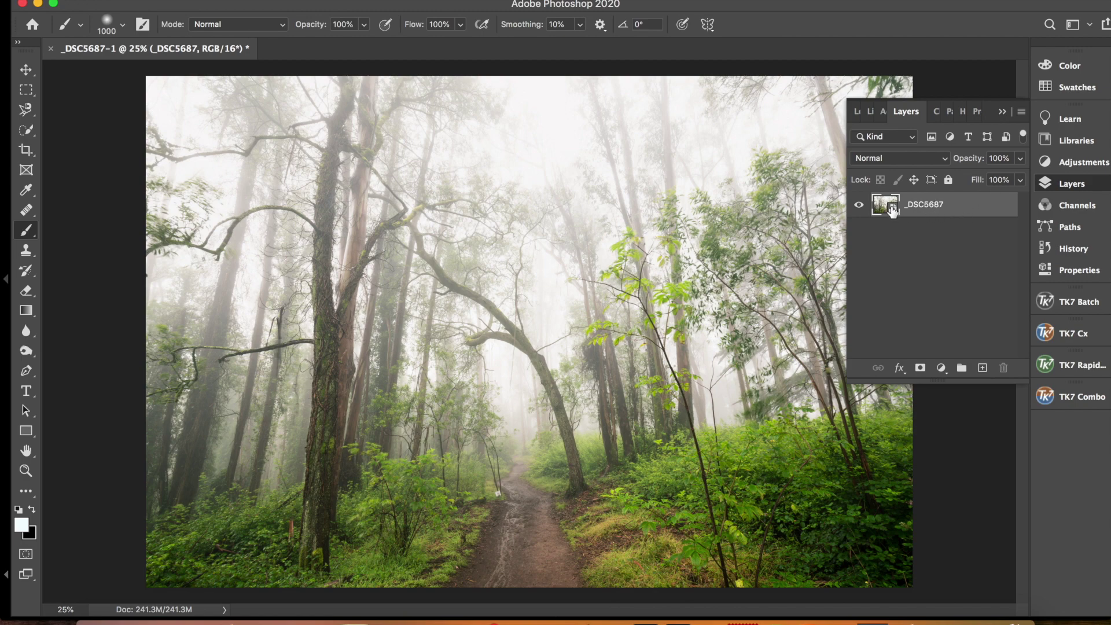
Step: Review the Smart Object's tone, curve, detail, color mixer and optics settings in Camera Raw, and leave without applying changes
{"action": "double_click", "coordinate": [890, 209]}
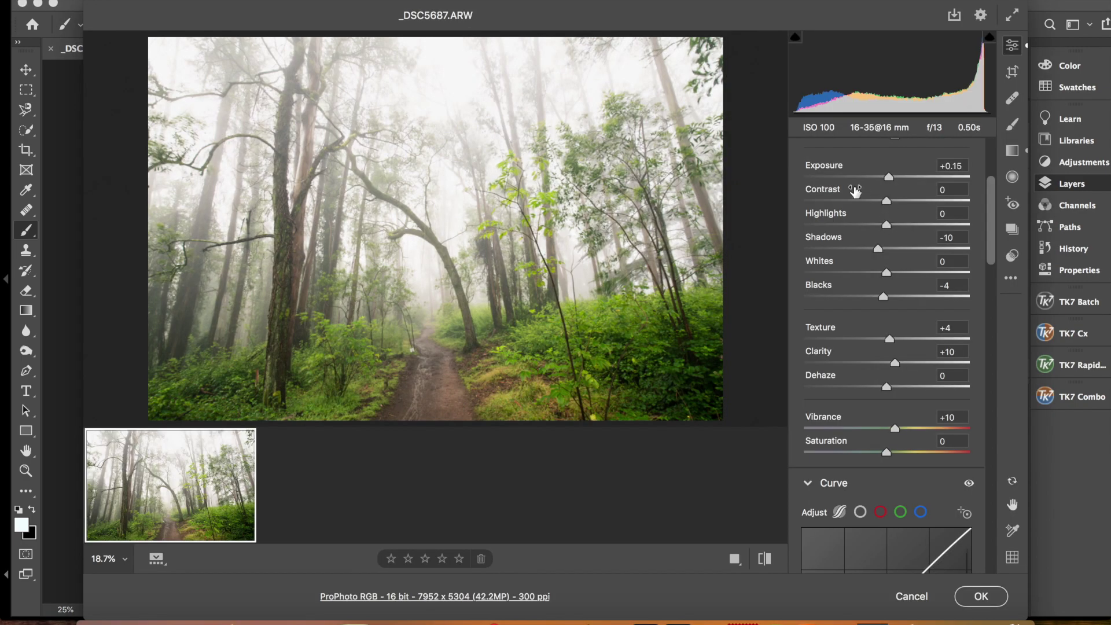
{"action": "scroll", "coordinate": [898, 241], "scroll_direction": "up", "scroll_amount": 2}
{"action": "scroll", "coordinate": [898, 241], "scroll_direction": "down", "scroll_amount": 8}
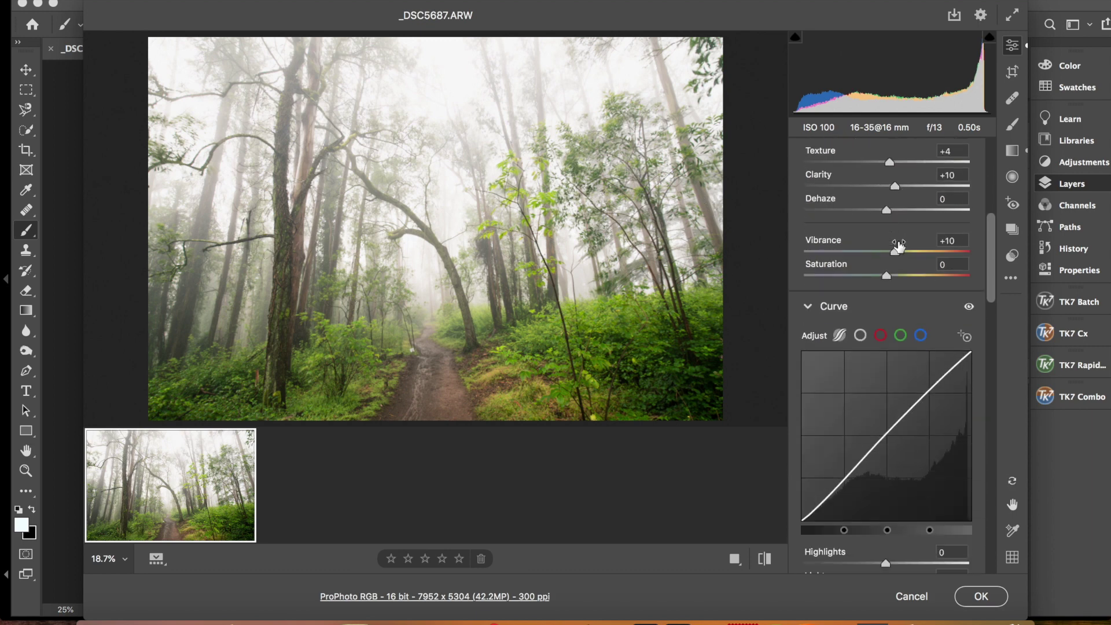
{"action": "scroll", "coordinate": [901, 246], "scroll_direction": "down", "scroll_amount": 6}
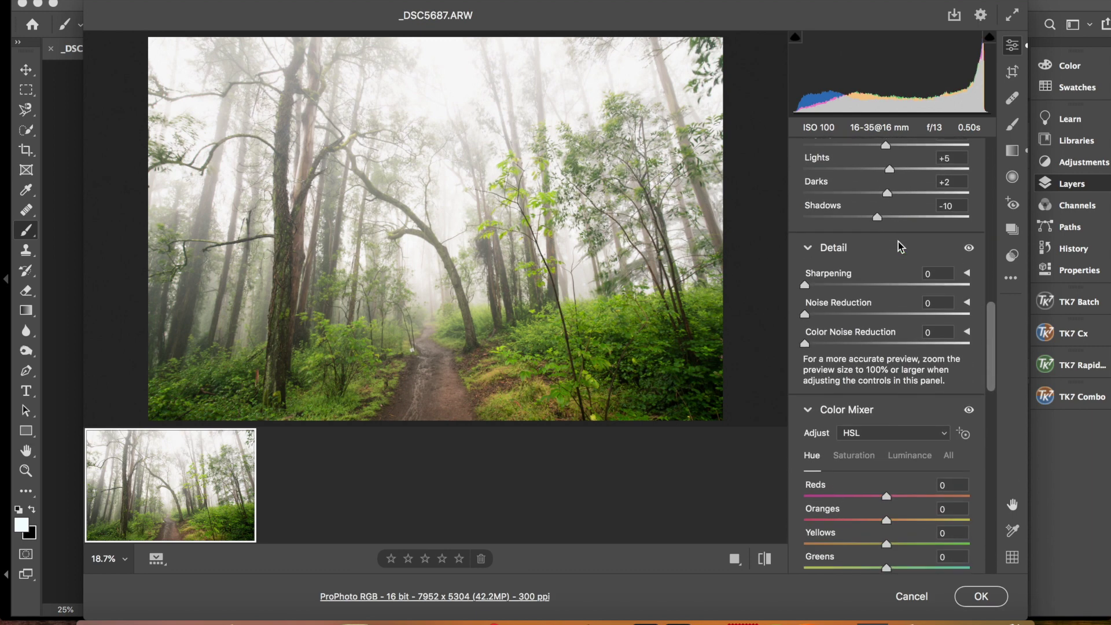
{"action": "scroll", "coordinate": [901, 246], "scroll_direction": "down", "scroll_amount": 6}
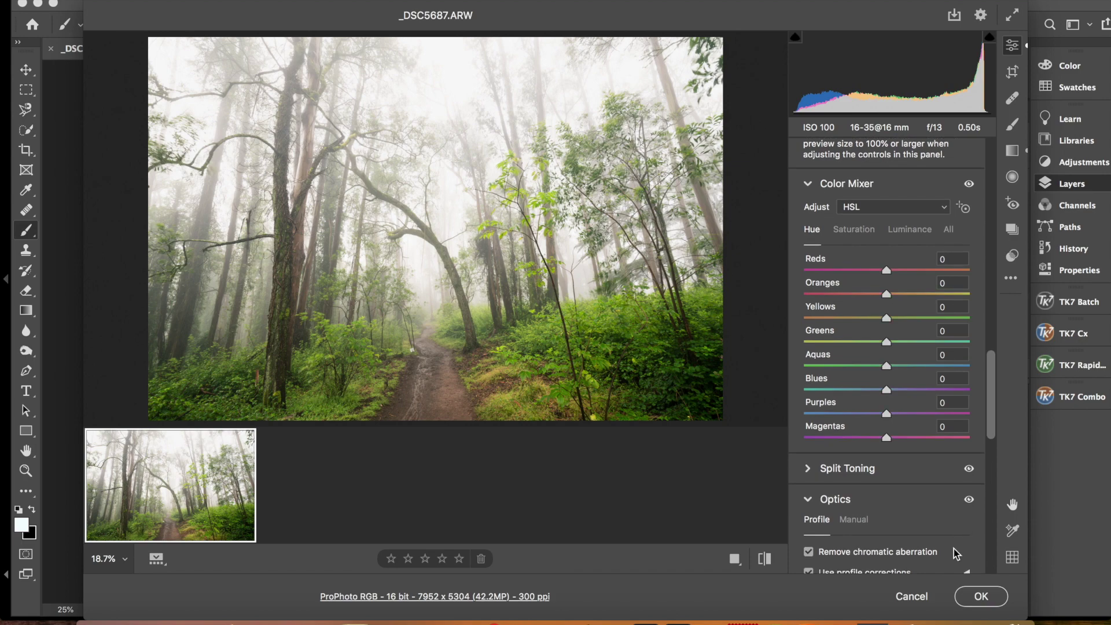
{"action": "left_click", "coordinate": [927, 598]}
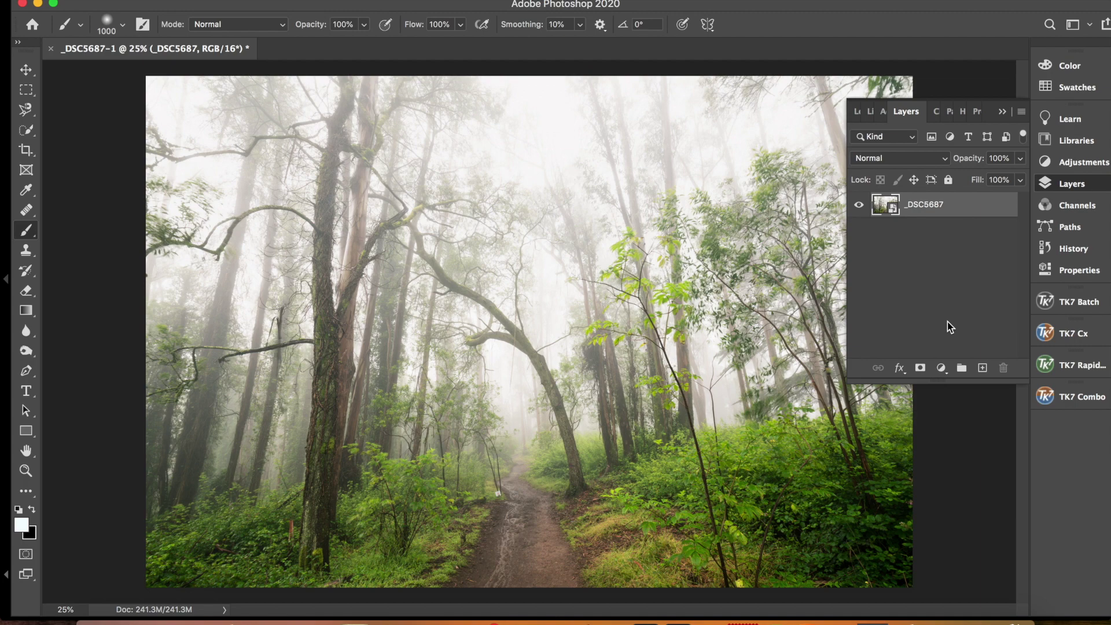
Step: Generate a TK7 Midtones-2 luminosity mask from the photo and output it as a masked Curves adjustment layer
{"action": "left_click", "coordinate": [1080, 366]}
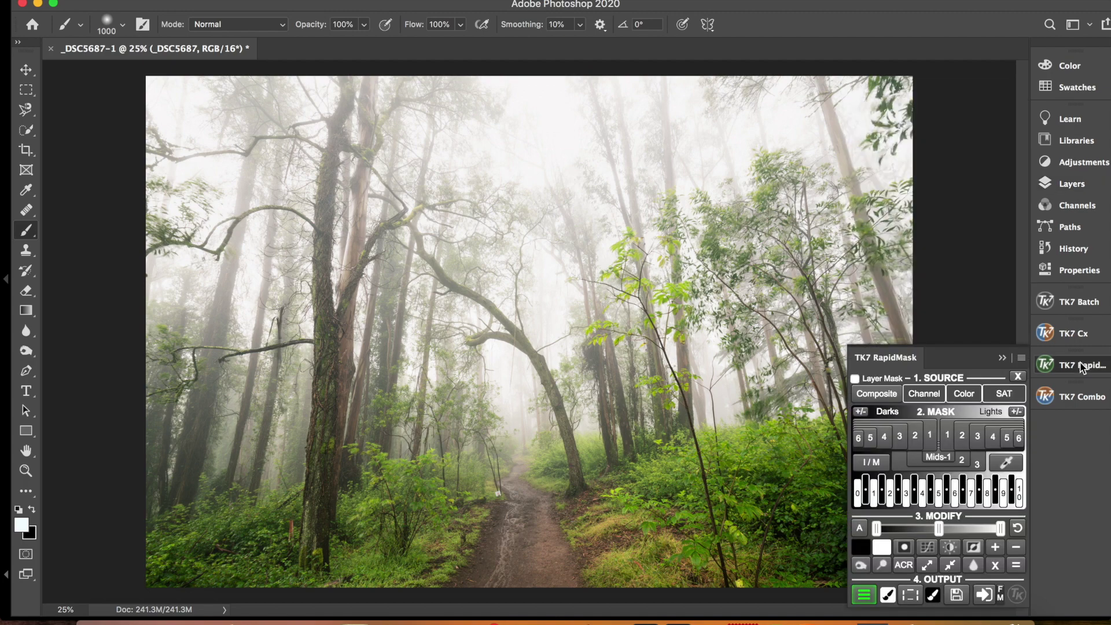
{"action": "left_click", "coordinate": [963, 463]}
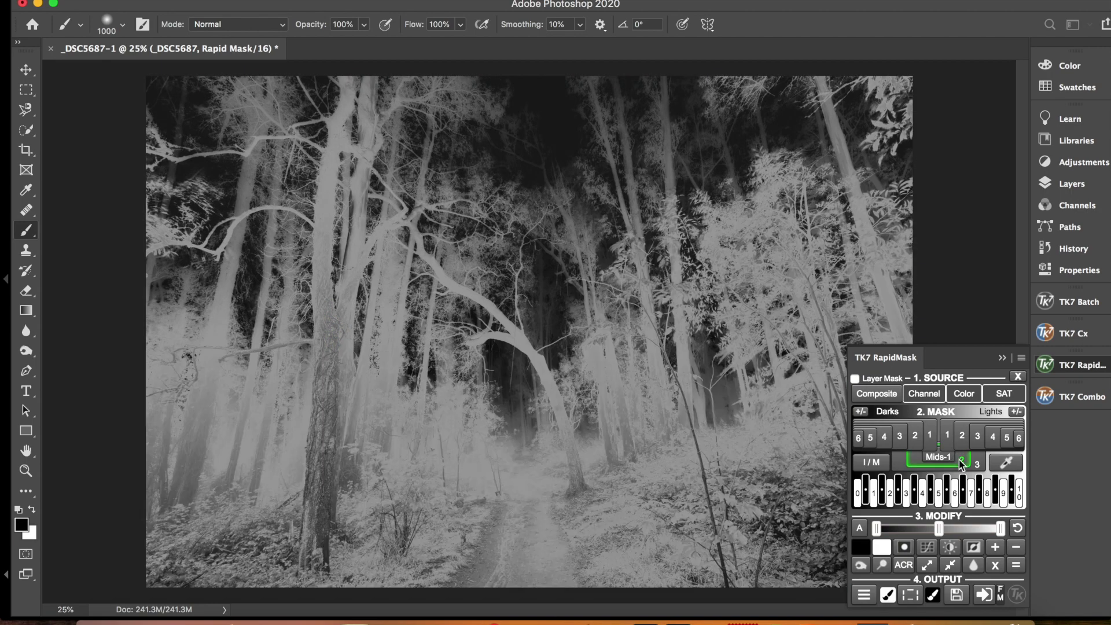
{"action": "left_click", "coordinate": [947, 457]}
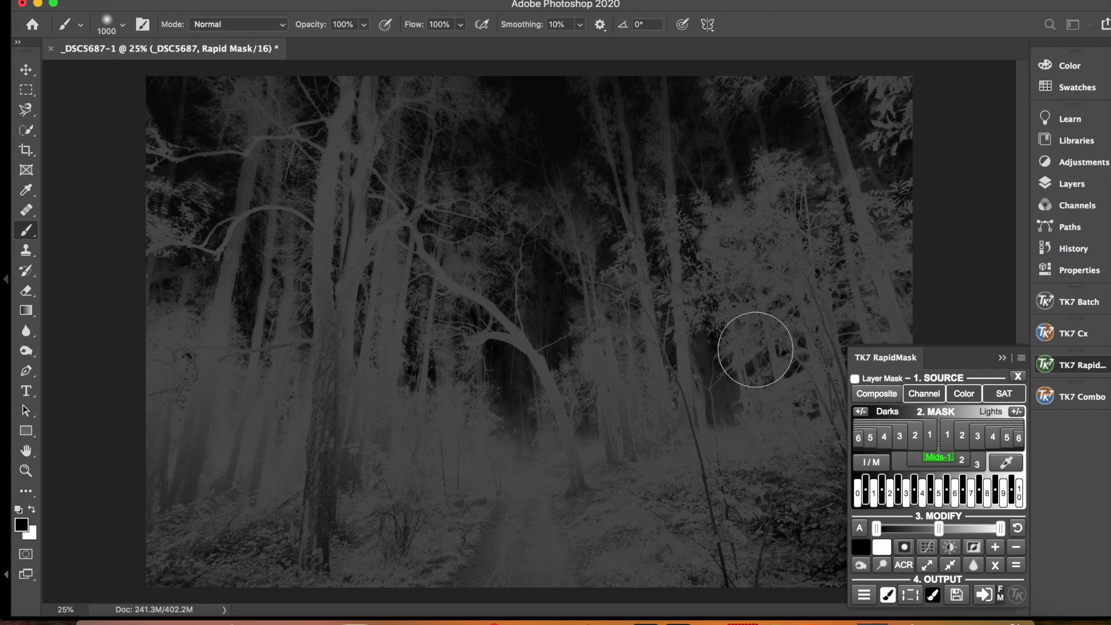
{"action": "left_click", "coordinate": [962, 460]}
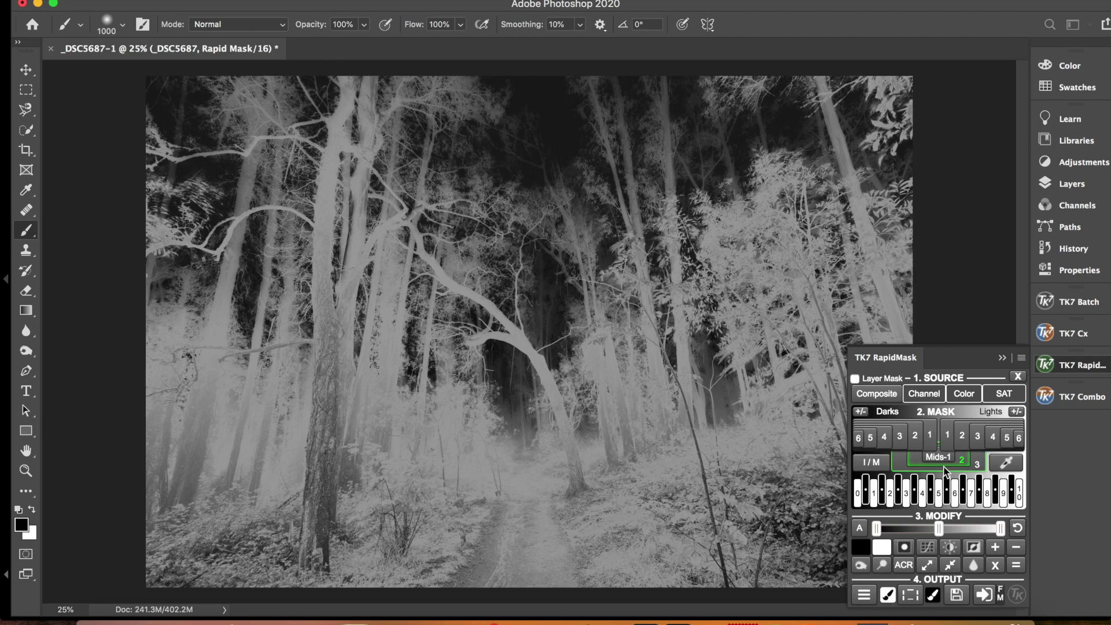
{"action": "left_click", "coordinate": [862, 596]}
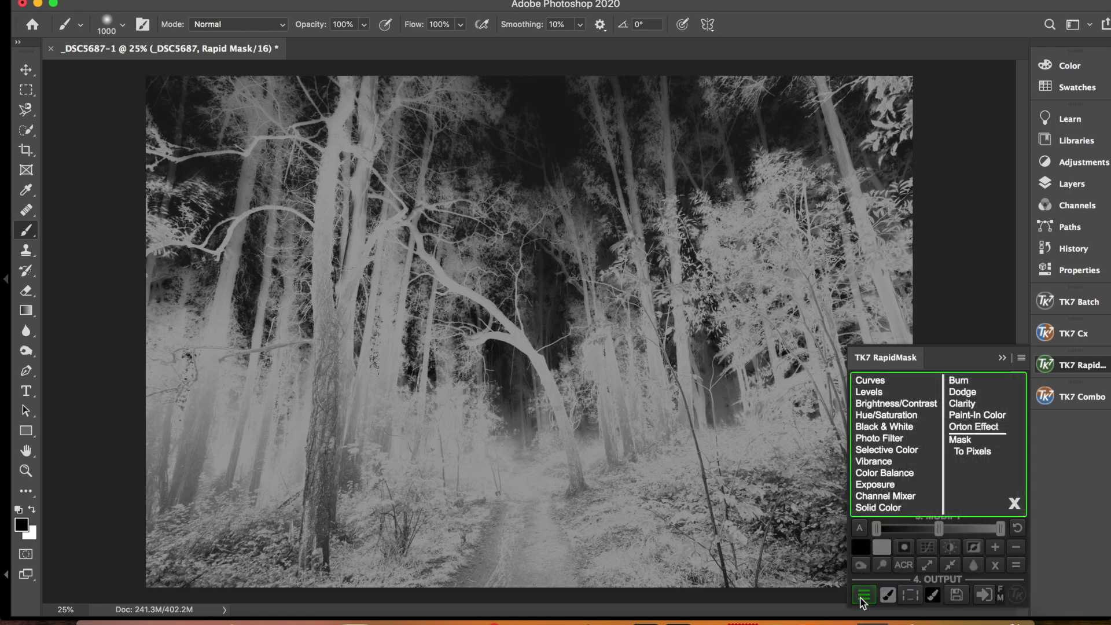
{"action": "left_click", "coordinate": [881, 381]}
Step: Shape a gentle contrast curve with input/output points 181/192, 63/51 and 123/128
{"action": "left_click_drag", "start_coordinate": [974, 229], "coordinate": [971, 228]}
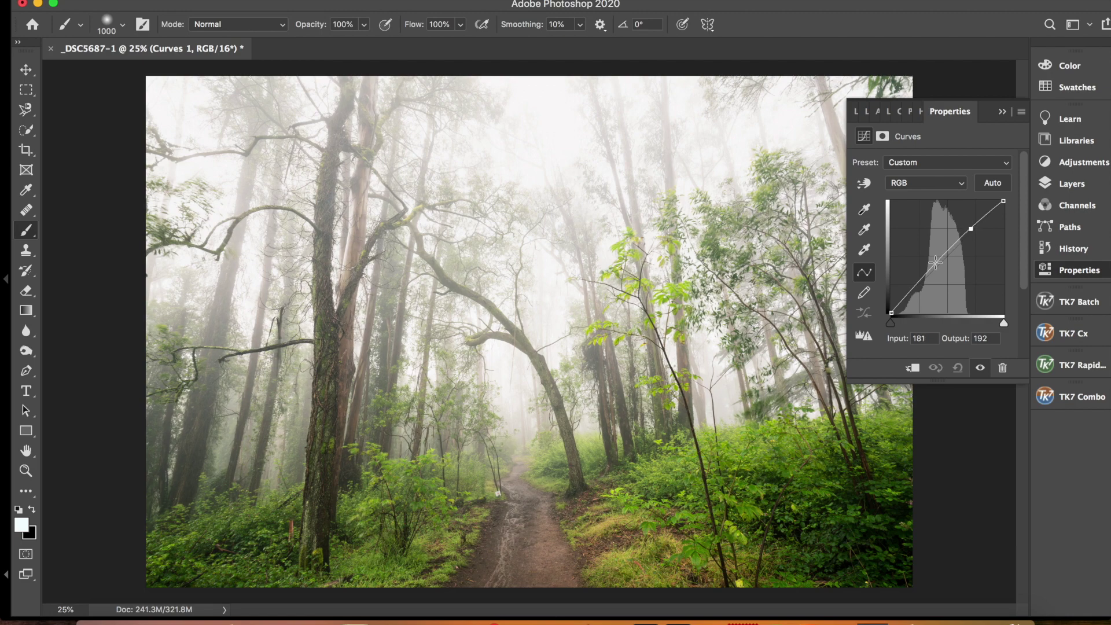
{"action": "left_click_drag", "start_coordinate": [918, 287], "coordinate": [920, 291]}
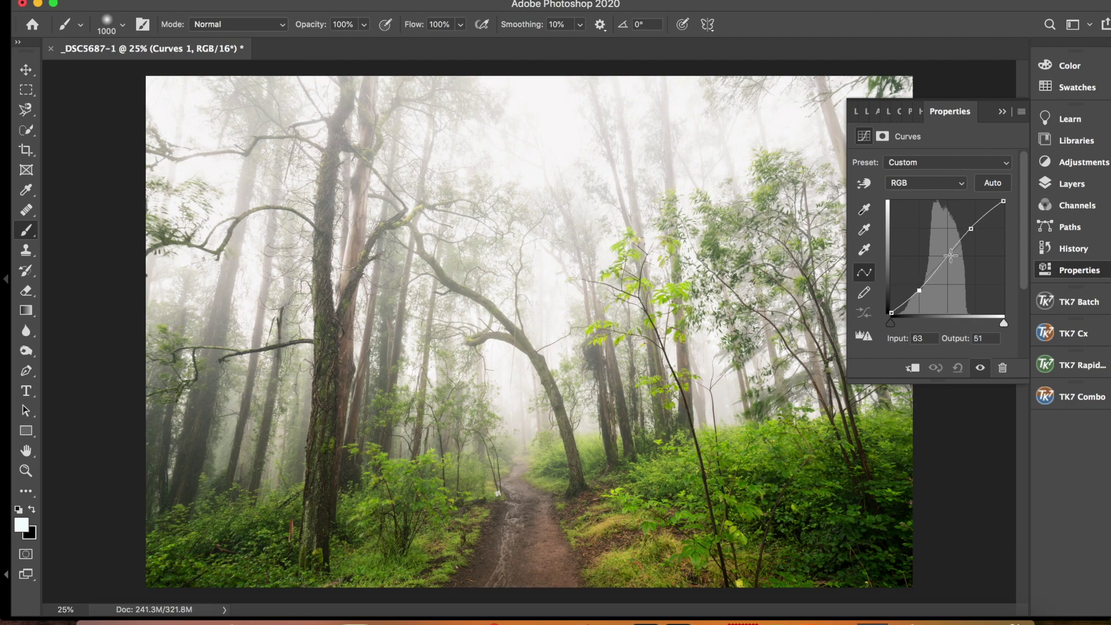
{"action": "left_click_drag", "start_coordinate": [947, 256], "coordinate": [946, 257]}
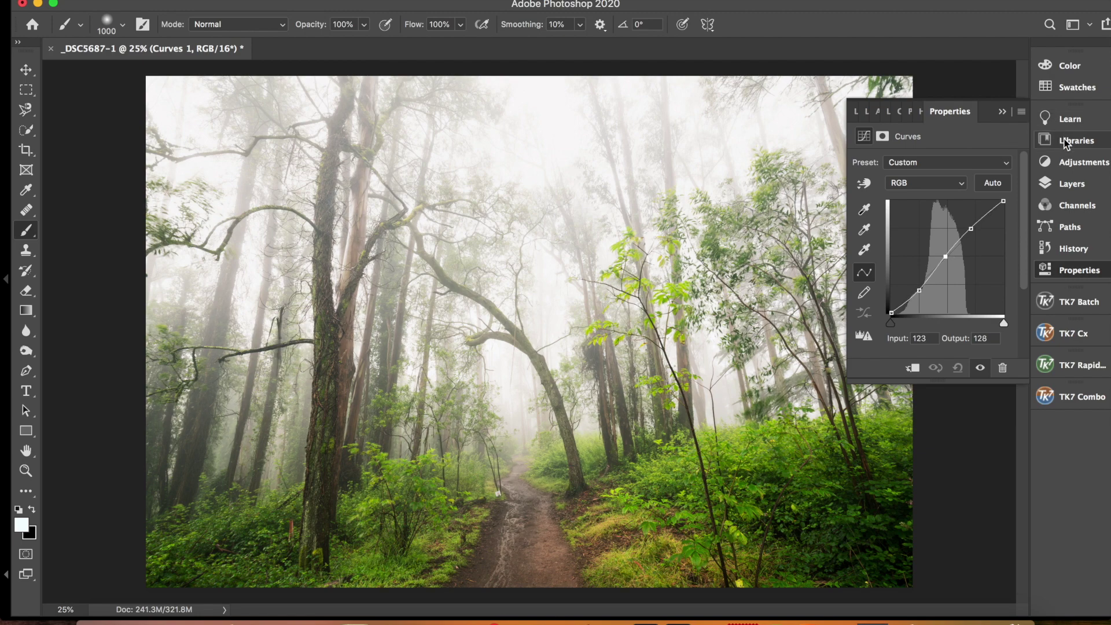
Step: Compare the photo with and without the Curves 1 layer, examining its effect on the midtone contrast
{"action": "left_click", "coordinate": [1070, 184]}
{"action": "left_click", "coordinate": [858, 206]}
{"action": "left_click", "coordinate": [858, 206]}
{"action": "left_click", "coordinate": [858, 206]}
{"action": "left_click", "coordinate": [858, 206]}
{"action": "left_click", "coordinate": [858, 206]}
{"action": "left_click", "coordinate": [858, 206]}
{"action": "left_click", "coordinate": [858, 206]}
{"action": "left_click", "coordinate": [858, 206]}
{"action": "left_click", "coordinate": [858, 207]}
{"action": "left_click", "coordinate": [858, 206]}
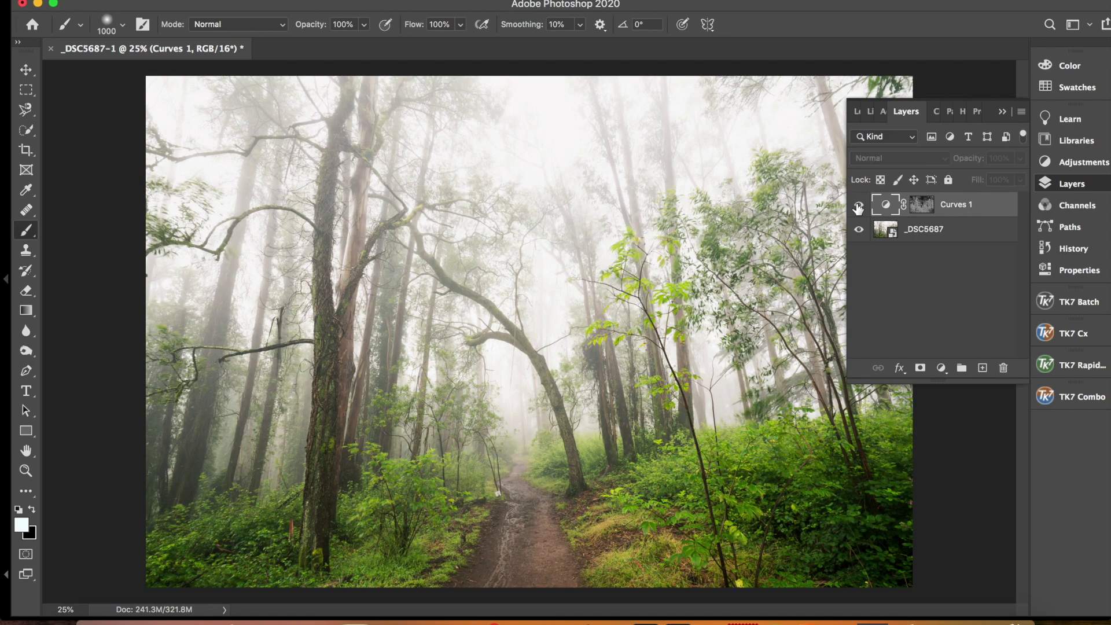
{"action": "left_click", "coordinate": [858, 206]}
{"action": "left_click", "coordinate": [858, 206]}
{"action": "left_click", "coordinate": [857, 206]}
{"action": "left_click", "coordinate": [858, 206]}
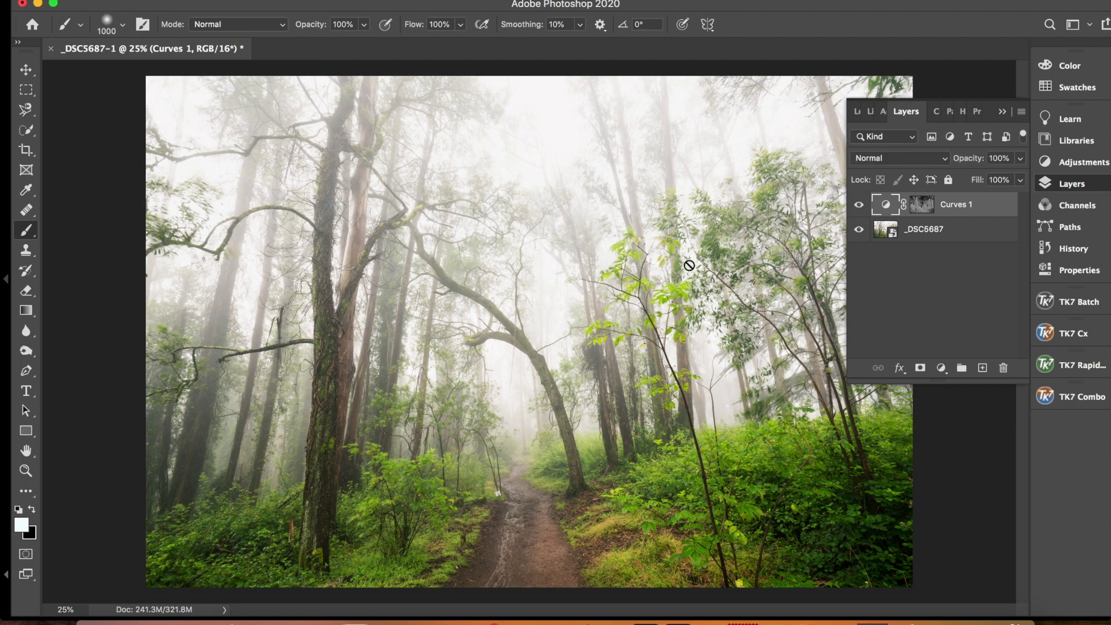
{"action": "left_click", "coordinate": [859, 206]}
{"action": "left_click", "coordinate": [859, 206]}
{"action": "left_click", "coordinate": [859, 206]}
{"action": "left_click", "coordinate": [860, 206]}
{"action": "left_click", "coordinate": [860, 206]}
{"action": "left_click", "coordinate": [860, 206]}
{"action": "left_click", "coordinate": [860, 206]}
{"action": "left_click", "coordinate": [859, 206]}
{"action": "left_click", "coordinate": [859, 206]}
{"action": "left_click", "coordinate": [860, 206]}
{"action": "left_click", "coordinate": [860, 206]}
{"action": "left_click", "coordinate": [859, 206]}
{"action": "left_click", "coordinate": [860, 206]}
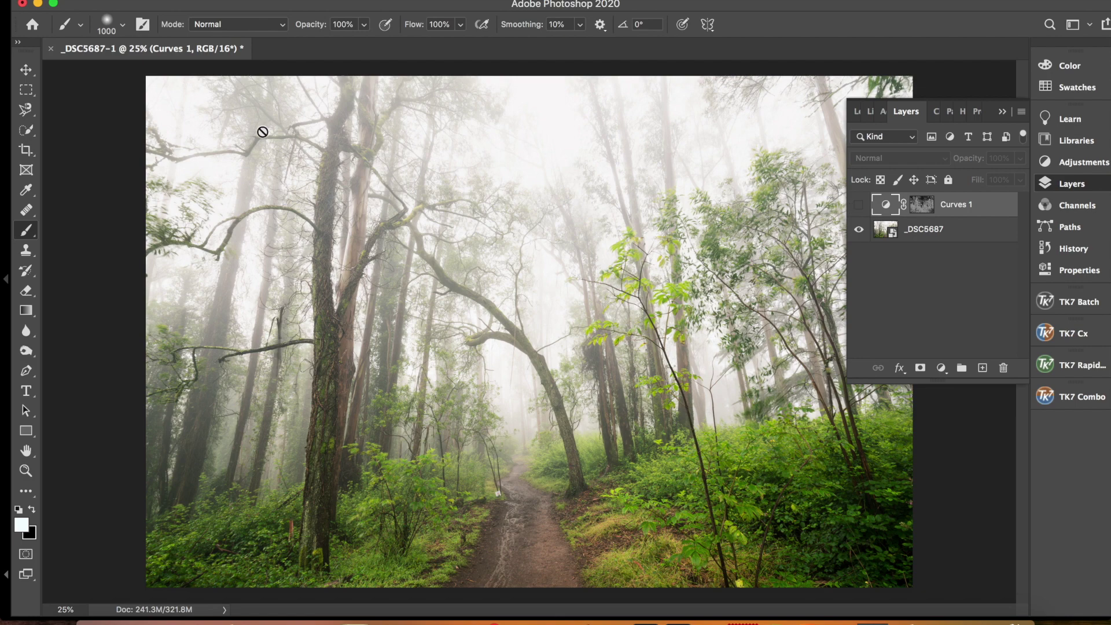
{"action": "left_click", "coordinate": [859, 206]}
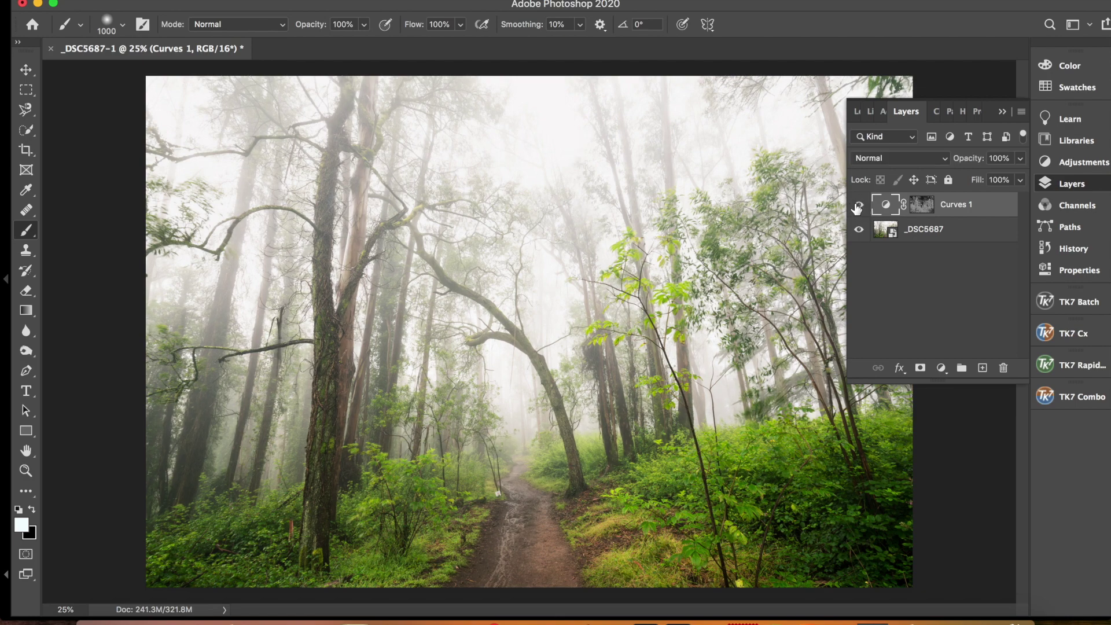
{"action": "left_click", "coordinate": [858, 206]}
{"action": "left_click", "coordinate": [860, 205]}
{"action": "left_click", "coordinate": [860, 206]}
{"action": "left_click", "coordinate": [860, 205]}
{"action": "left_click", "coordinate": [860, 206]}
Step: Paint black on the Curves 1 layer mask over the undergrowth beside the path to hide the contrast there
{"action": "left_click", "coordinate": [918, 209]}
{"action": "key", "text": "x"}
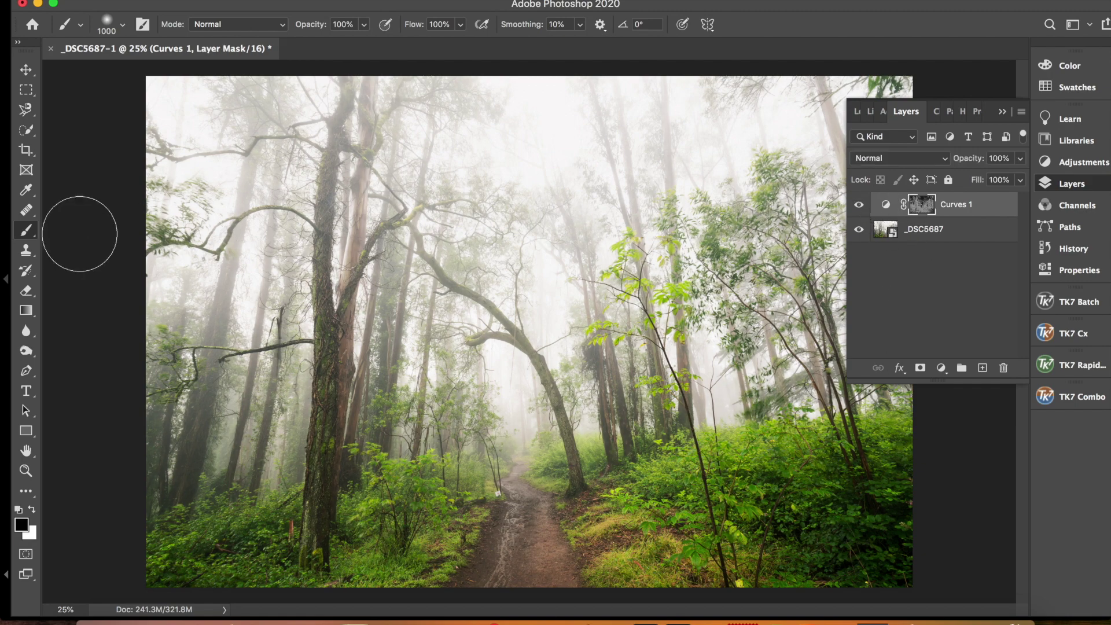
{"action": "mouse_move", "coordinate": [847, 510]}
{"action": "left_mouse_down"}
{"action": "mouse_move", "coordinate": [874, 527]}
{"action": "mouse_move", "coordinate": [896, 484]}
{"action": "mouse_move", "coordinate": [820, 513]}
{"action": "mouse_move", "coordinate": [905, 555]}
{"action": "mouse_move", "coordinate": [861, 478]}
{"action": "mouse_move", "coordinate": [868, 543]}
{"action": "mouse_move", "coordinate": [939, 557]}
{"action": "left_mouse_up"}
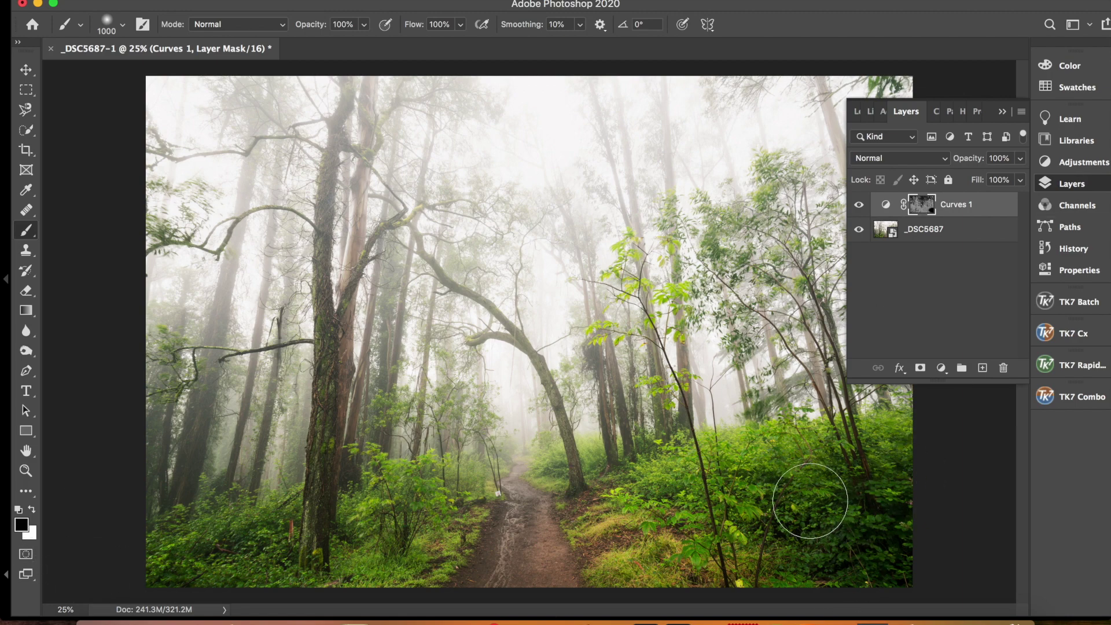
{"action": "mouse_move", "coordinate": [861, 538]}
{"action": "left_mouse_down"}
{"action": "mouse_move", "coordinate": [858, 565]}
{"action": "mouse_move", "coordinate": [891, 549]}
{"action": "left_mouse_up"}
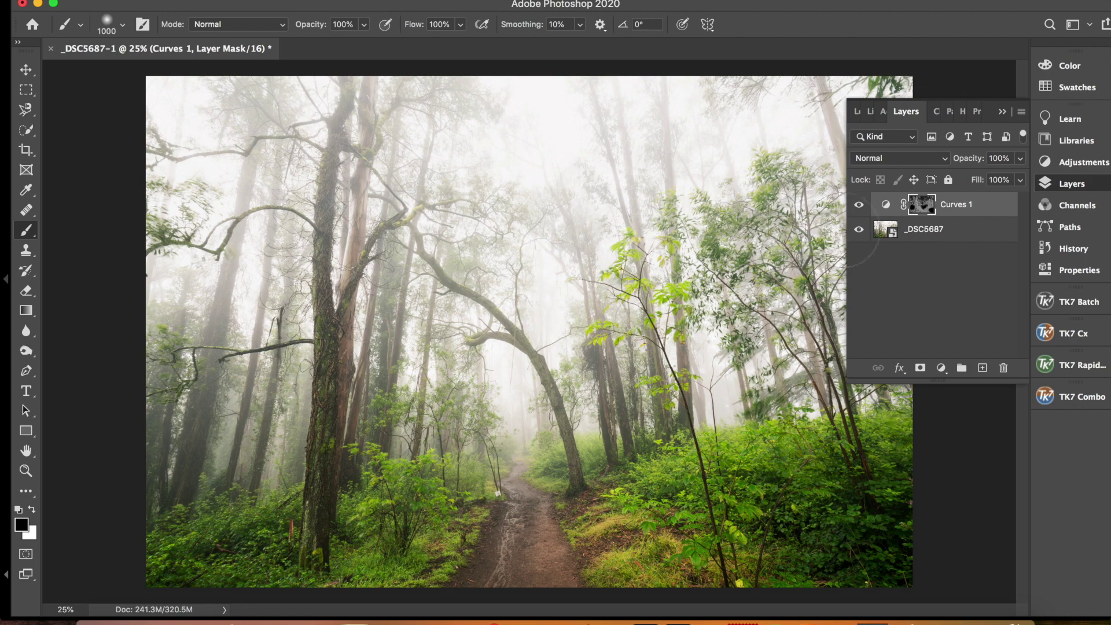
Step: Compare the photo with and without the Curves 1 layer to check the painted mask
{"action": "left_click", "coordinate": [861, 203]}
{"action": "left_click", "coordinate": [861, 203]}
{"action": "left_click", "coordinate": [861, 203]}
{"action": "left_click", "coordinate": [861, 204]}
{"action": "left_click", "coordinate": [861, 204]}
{"action": "left_click", "coordinate": [861, 203]}
{"action": "left_click", "coordinate": [861, 203]}
{"action": "left_click", "coordinate": [861, 203]}
{"action": "left_click", "coordinate": [861, 203]}
{"action": "left_click", "coordinate": [860, 203]}
Step: Add a Curves layer with a TK7 Darks-2 mask directly above the photo layer, with curve points 165/190 and 55/53
{"action": "left_click", "coordinate": [965, 237]}
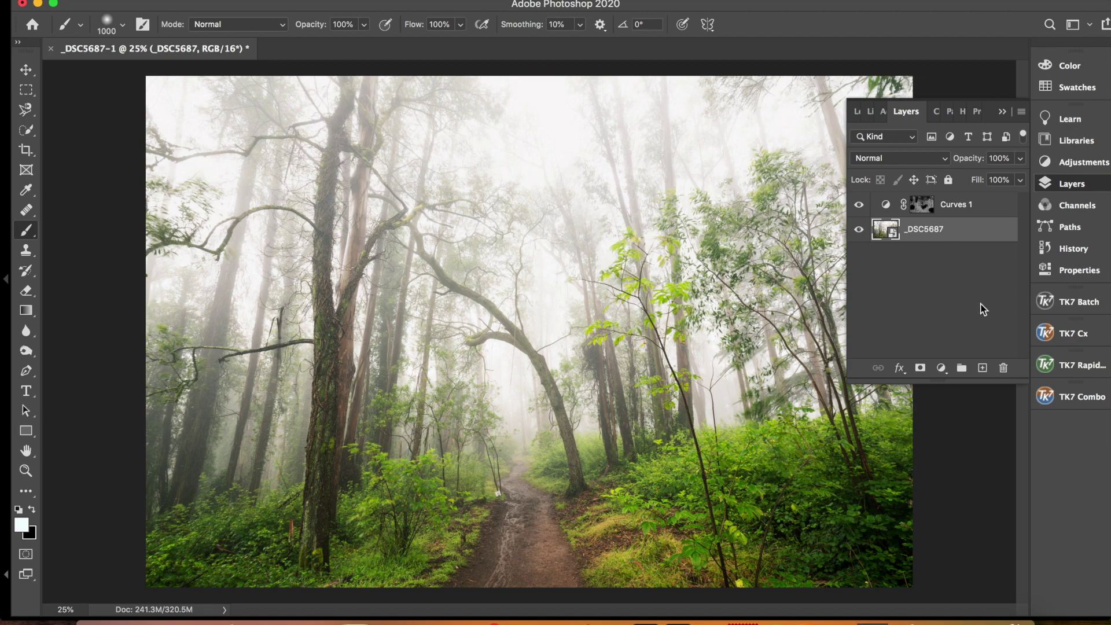
{"action": "left_click", "coordinate": [1078, 367]}
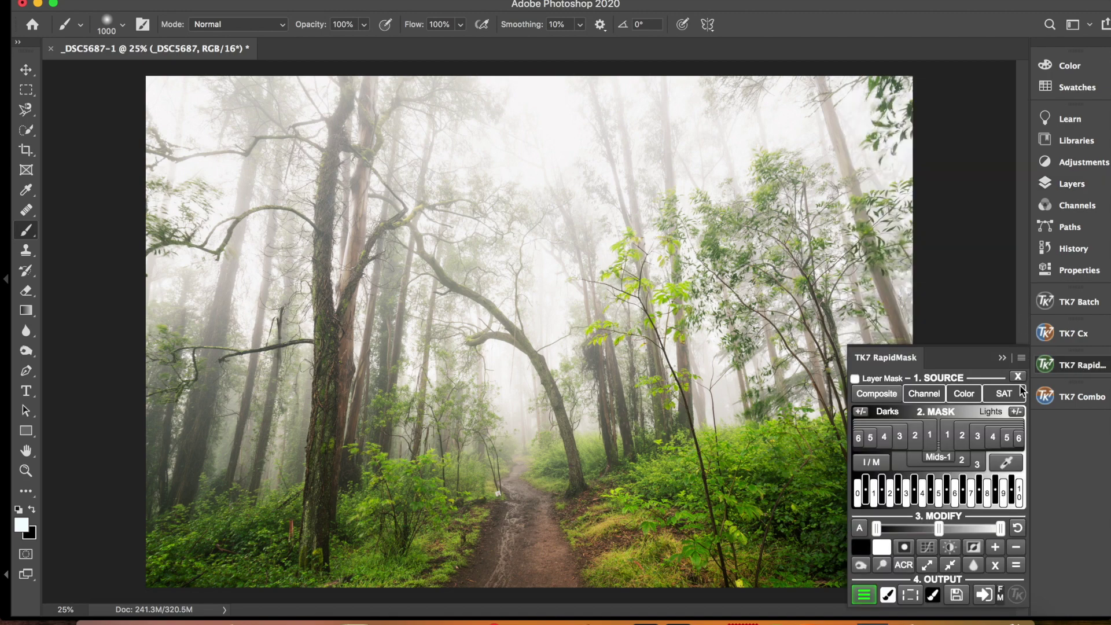
{"action": "left_click", "coordinate": [919, 441]}
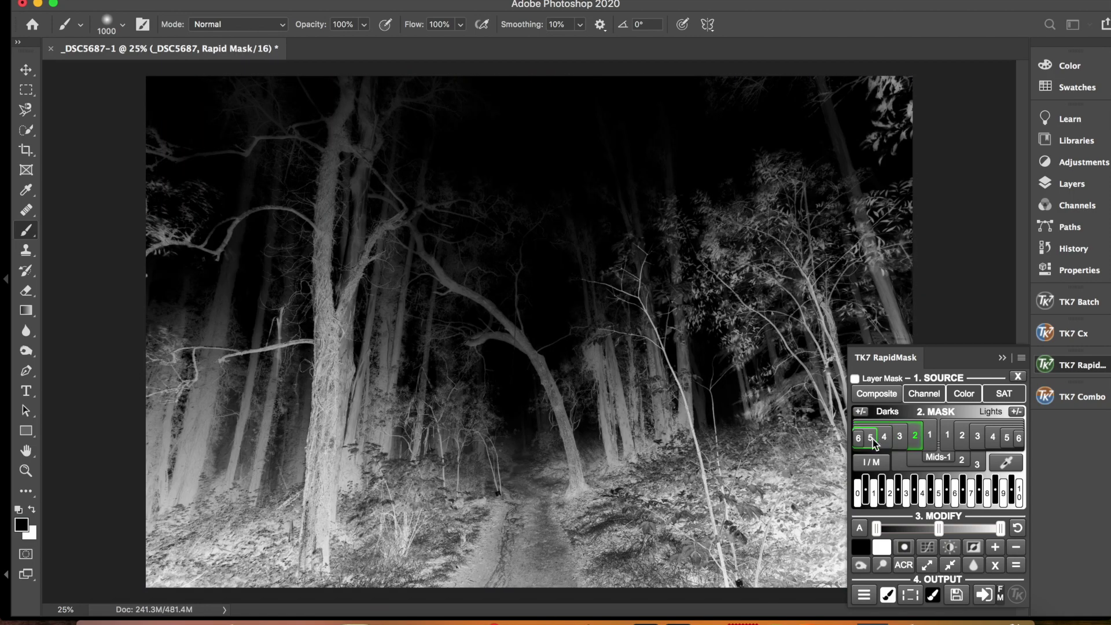
{"action": "left_click", "coordinate": [871, 598]}
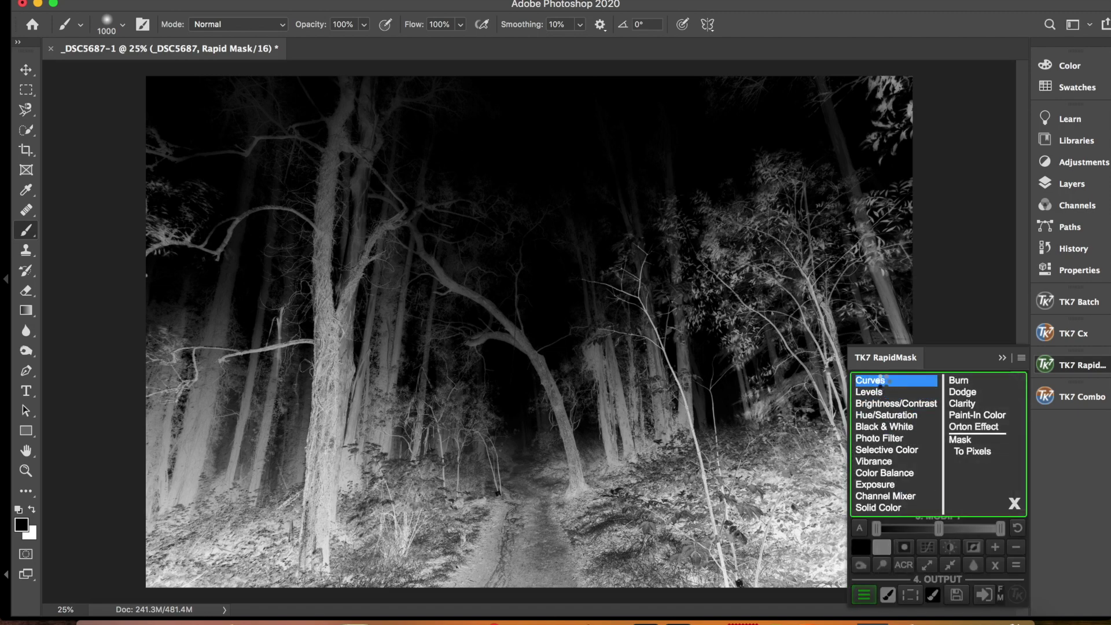
{"action": "left_click", "coordinate": [871, 381]}
{"action": "left_click_drag", "start_coordinate": [977, 230], "coordinate": [964, 230]}
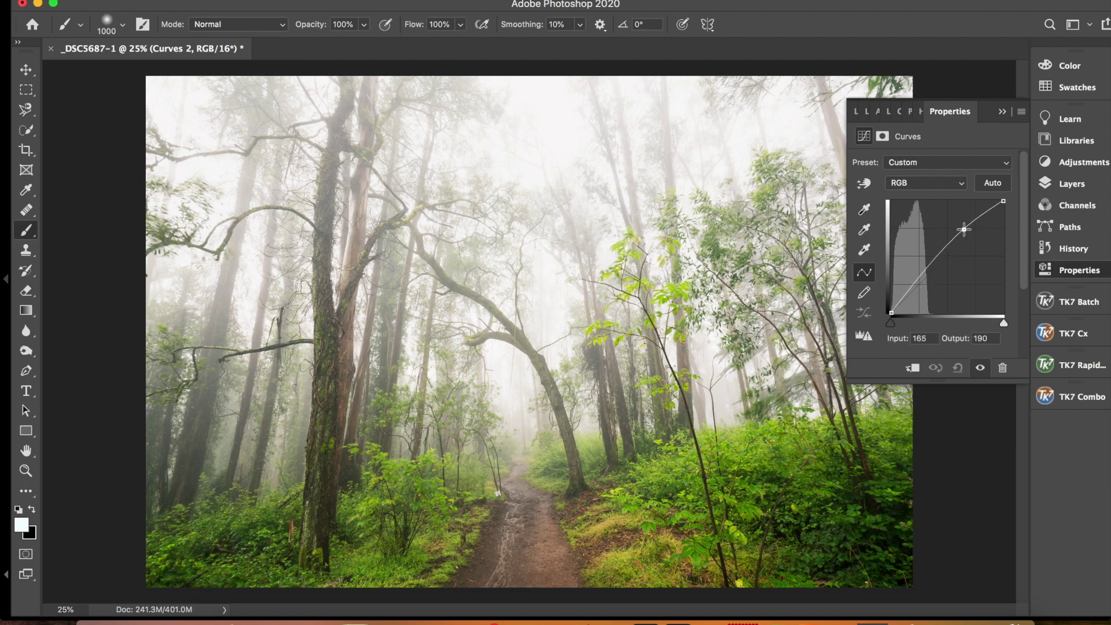
{"action": "left_click_drag", "start_coordinate": [915, 289], "coordinate": [916, 290]}
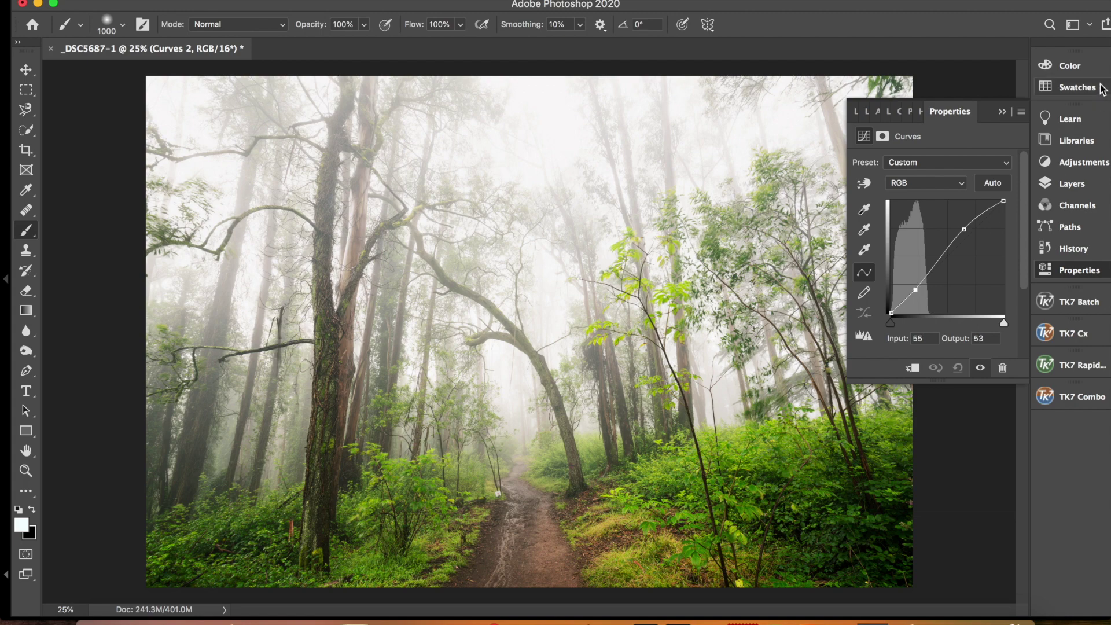
Step: Compare the photo with and without the Curves 2 layer, examining its effect on the dark tones
{"action": "left_click", "coordinate": [1083, 141]}
{"action": "left_click", "coordinate": [1072, 184]}
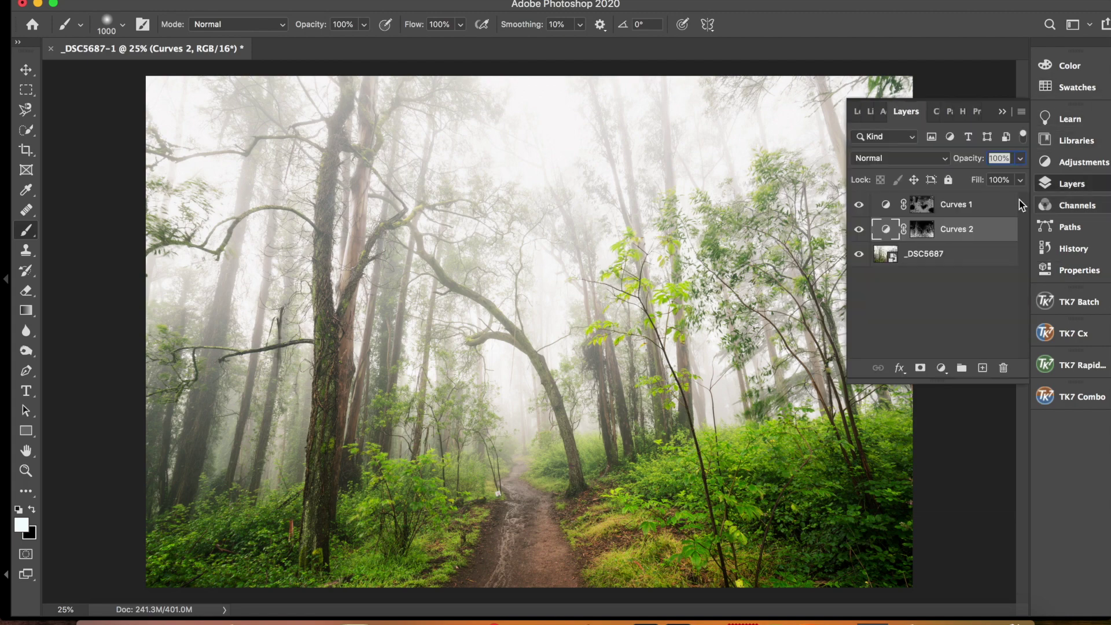
{"action": "left_click", "coordinate": [861, 230]}
{"action": "left_click", "coordinate": [861, 231]}
{"action": "left_click", "coordinate": [861, 230]}
{"action": "left_click", "coordinate": [862, 230]}
{"action": "left_click", "coordinate": [861, 230]}
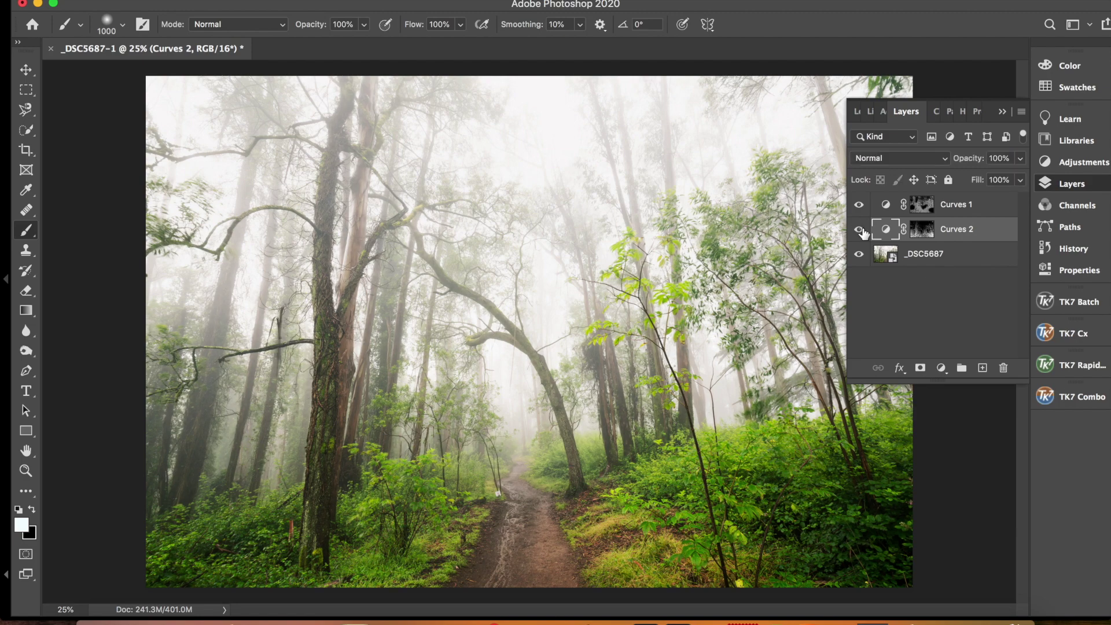
{"action": "left_click", "coordinate": [861, 230]}
{"action": "left_click", "coordinate": [861, 231]}
{"action": "left_click", "coordinate": [861, 231]}
{"action": "left_click", "coordinate": [861, 231]}
{"action": "left_click", "coordinate": [861, 230]}
Step: Reshape the Curves 2 curve by raising the upper point and setting the shadow point to input 56, output 60
{"action": "double_click", "coordinate": [886, 230]}
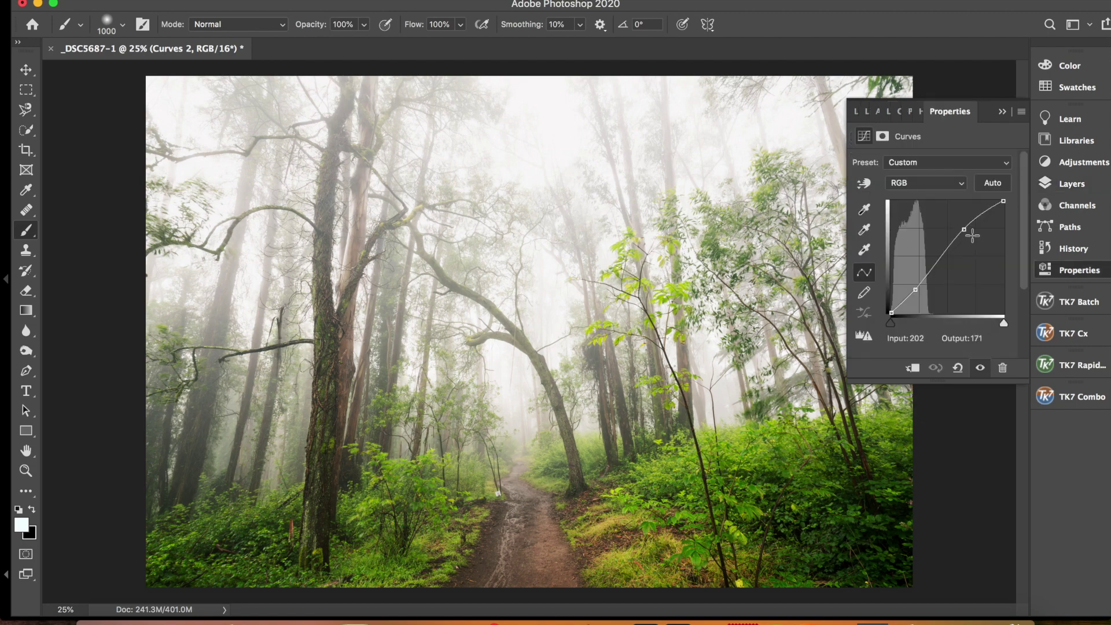
{"action": "left_click_drag", "start_coordinate": [916, 290], "coordinate": [992, 309]}
{"action": "mouse_move", "coordinate": [963, 231]}
{"action": "left_mouse_down"}
{"action": "mouse_move", "coordinate": [990, 242]}
{"action": "mouse_move", "coordinate": [972, 227]}
{"action": "left_mouse_up"}
{"action": "left_click_drag", "start_coordinate": [919, 278], "coordinate": [916, 287]}
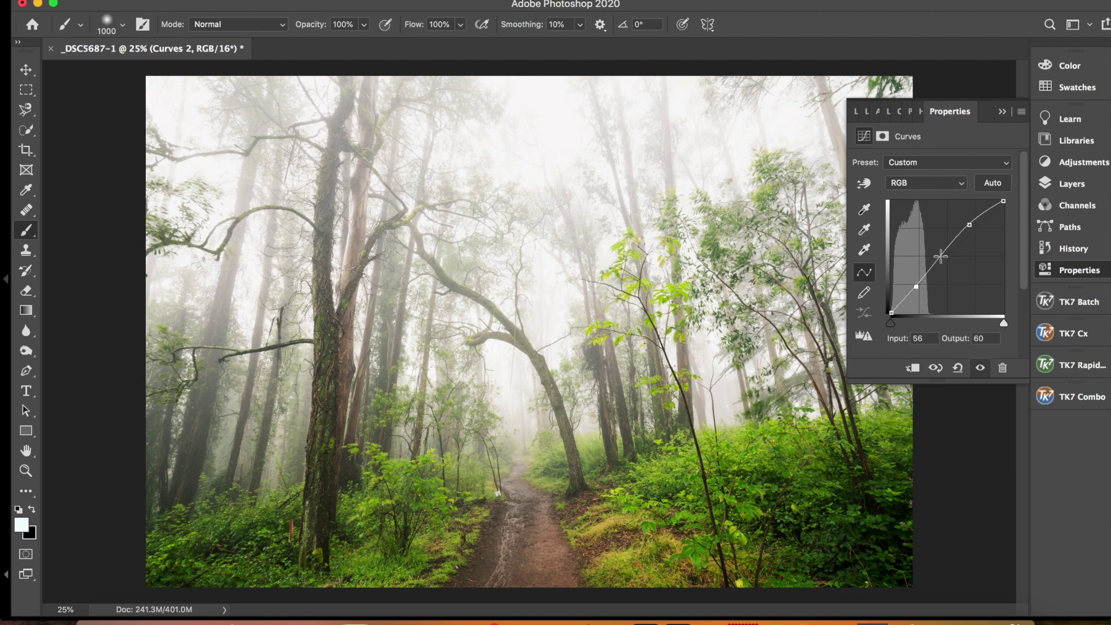
Step: Check the Curves 2 effect and paint black on its mask over the undergrowth right of the path
{"action": "left_click", "coordinate": [1071, 186]}
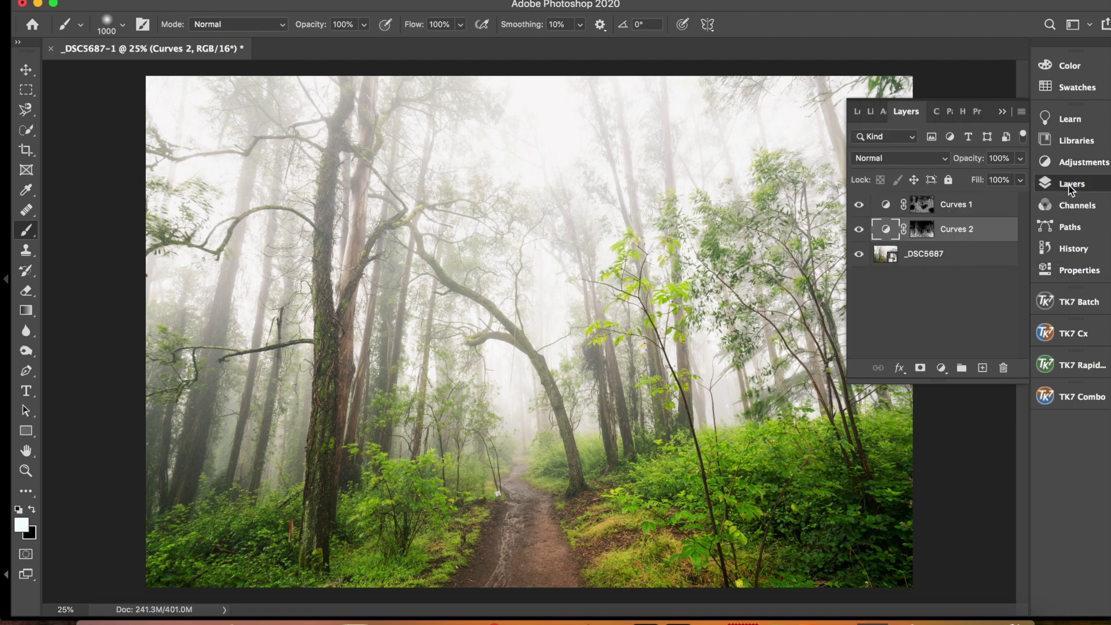
{"action": "left_click", "coordinate": [861, 234]}
{"action": "left_click", "coordinate": [861, 234]}
{"action": "left_click", "coordinate": [860, 234]}
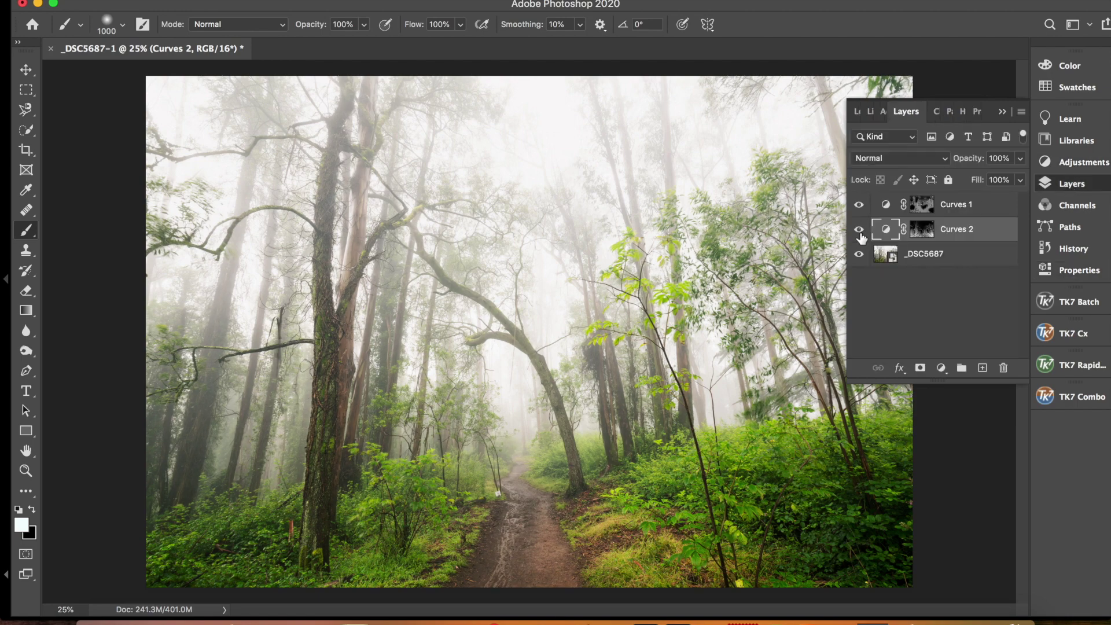
{"action": "left_click", "coordinate": [917, 234]}
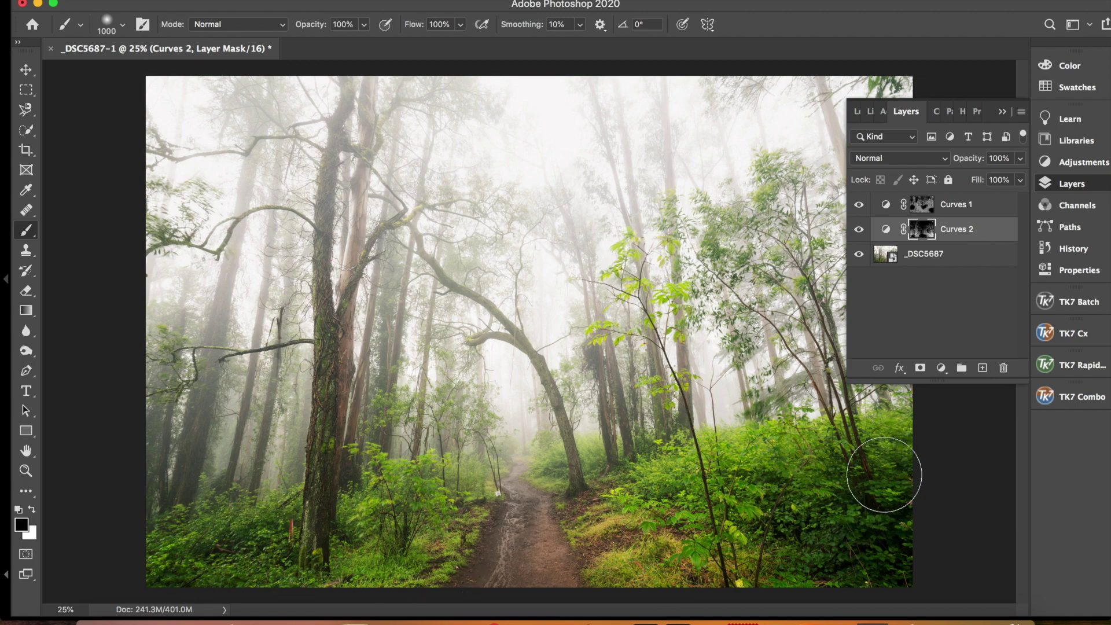
{"action": "mouse_move", "coordinate": [803, 560]}
{"action": "left_mouse_down"}
{"action": "mouse_move", "coordinate": [690, 557]}
{"action": "mouse_move", "coordinate": [643, 504]}
{"action": "left_mouse_up"}
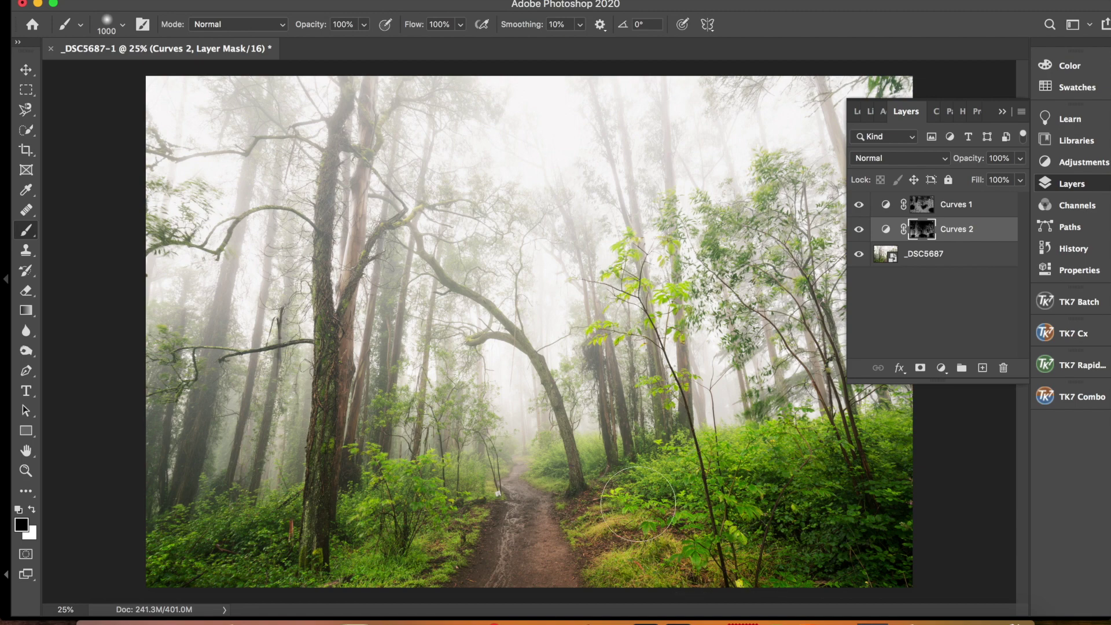
Step: Compare the photo with and without the Curves 2 layer to check the painted mask
{"action": "left_click", "coordinate": [861, 232]}
{"action": "left_click", "coordinate": [861, 231]}
{"action": "left_click", "coordinate": [861, 231]}
{"action": "left_click", "coordinate": [860, 231]}
{"action": "left_click", "coordinate": [860, 231]}
{"action": "left_click", "coordinate": [861, 232]}
{"action": "left_click", "coordinate": [860, 232]}
{"action": "left_click", "coordinate": [860, 231]}
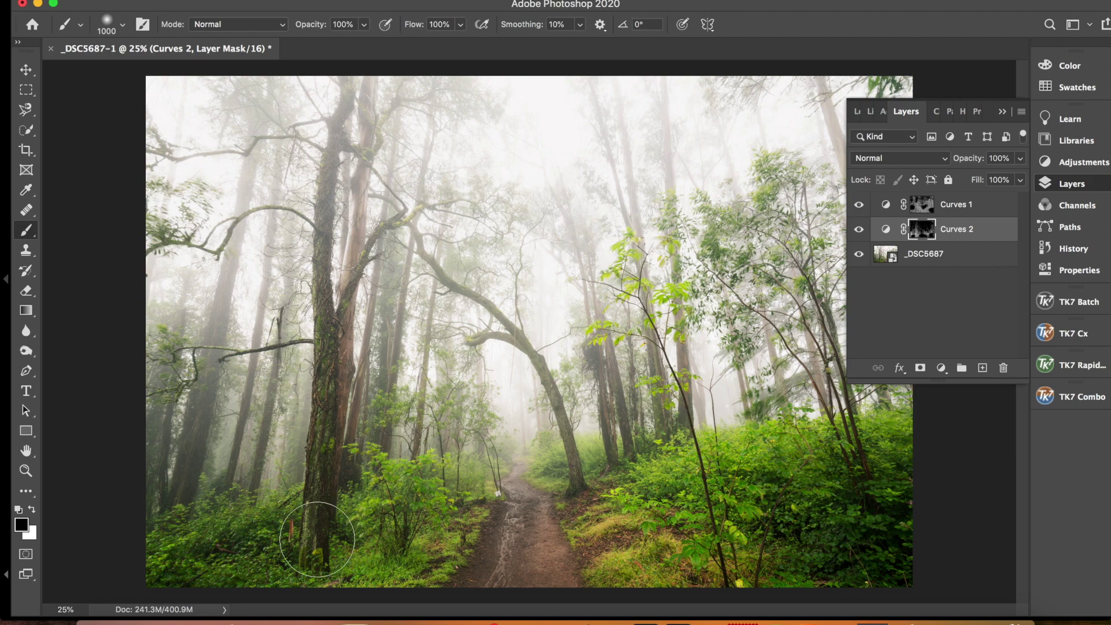
Step: Add a Curves layer with a TK7 Darks-5 mask above the photo layer and darken it with a point at input 84, output 34
{"action": "left_click", "coordinate": [978, 265]}
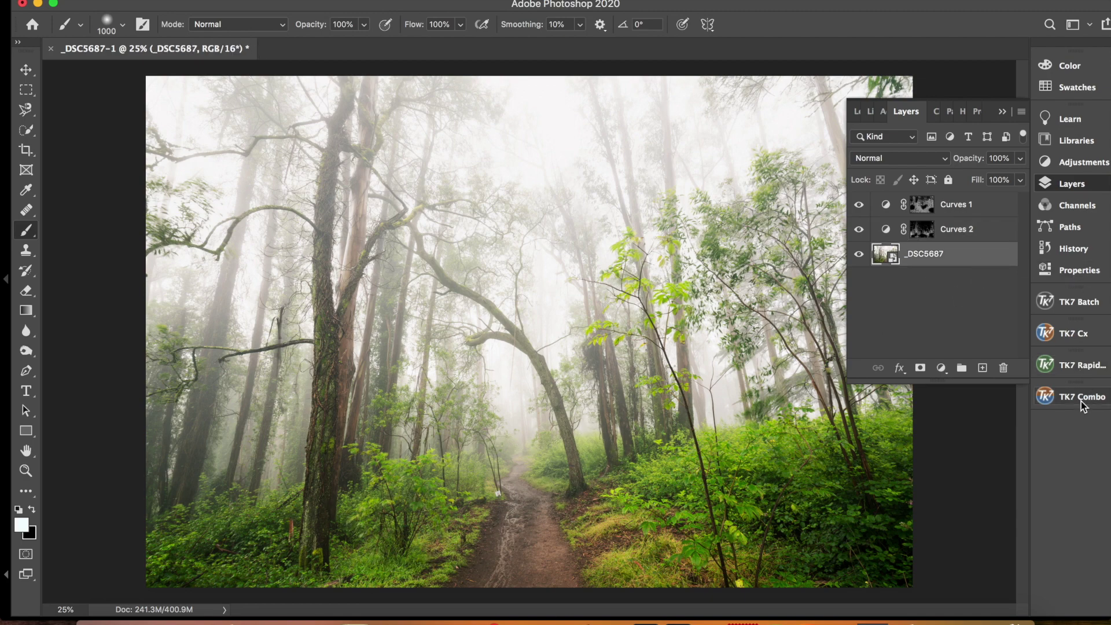
{"action": "left_click", "coordinate": [1077, 369]}
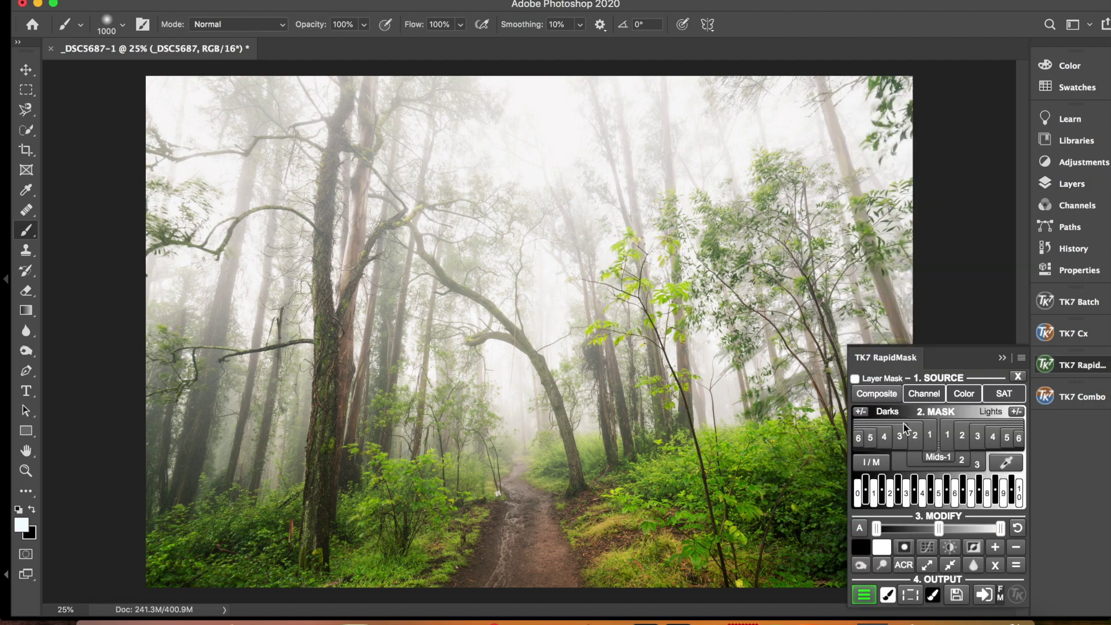
{"action": "left_click", "coordinate": [873, 439]}
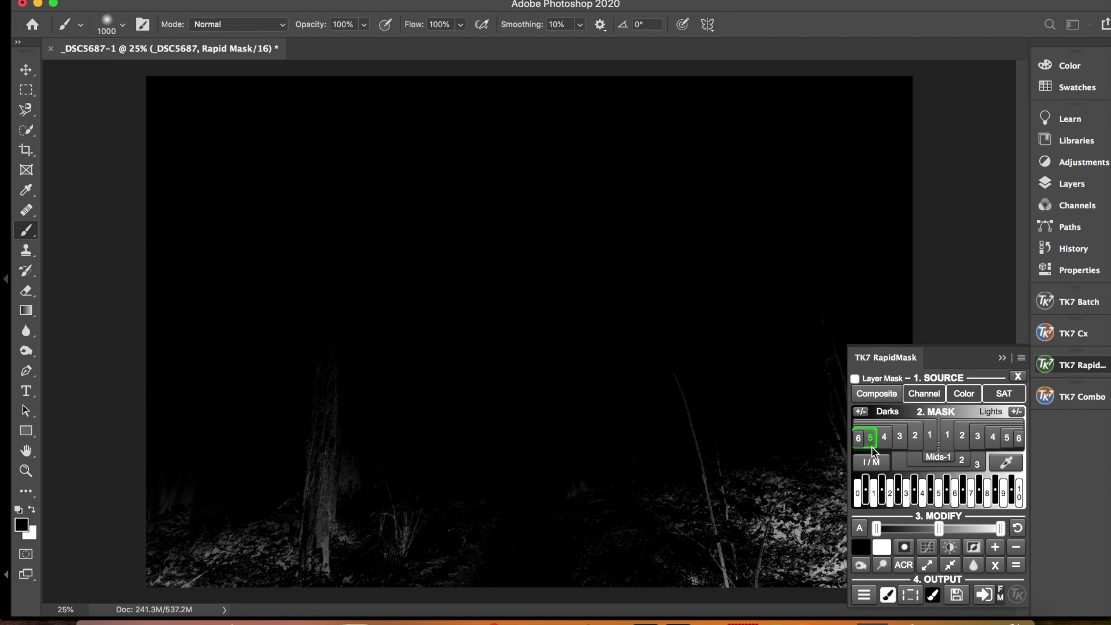
{"action": "left_click", "coordinate": [864, 595]}
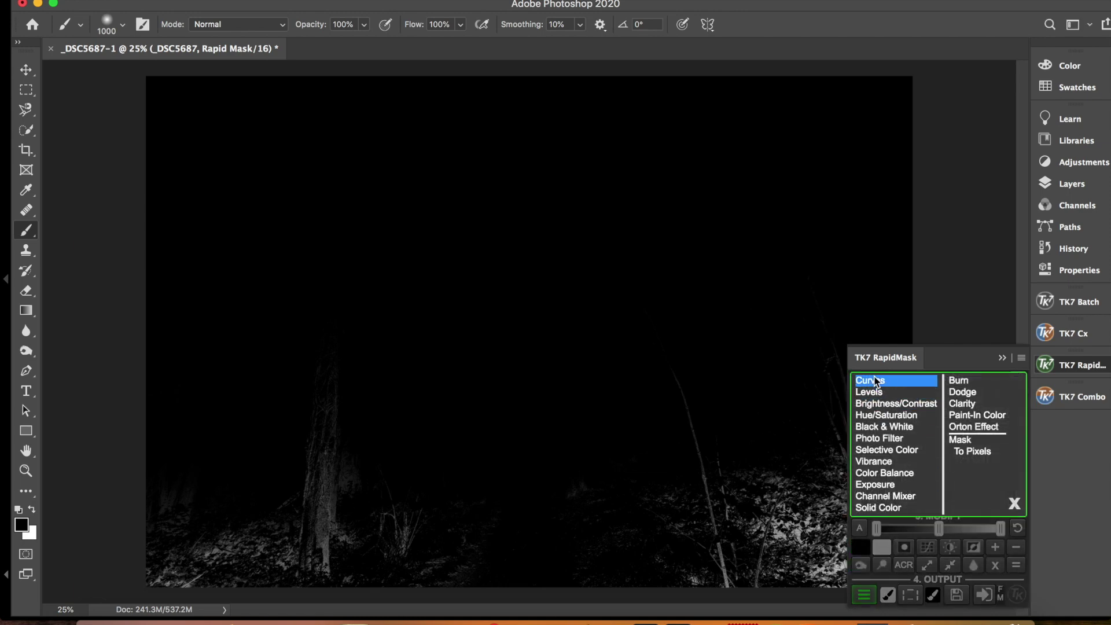
{"action": "left_click", "coordinate": [876, 381]}
{"action": "mouse_move", "coordinate": [919, 283]}
{"action": "left_mouse_down"}
{"action": "mouse_move", "coordinate": [940, 300]}
{"action": "mouse_move", "coordinate": [929, 298]}
{"action": "left_mouse_up"}
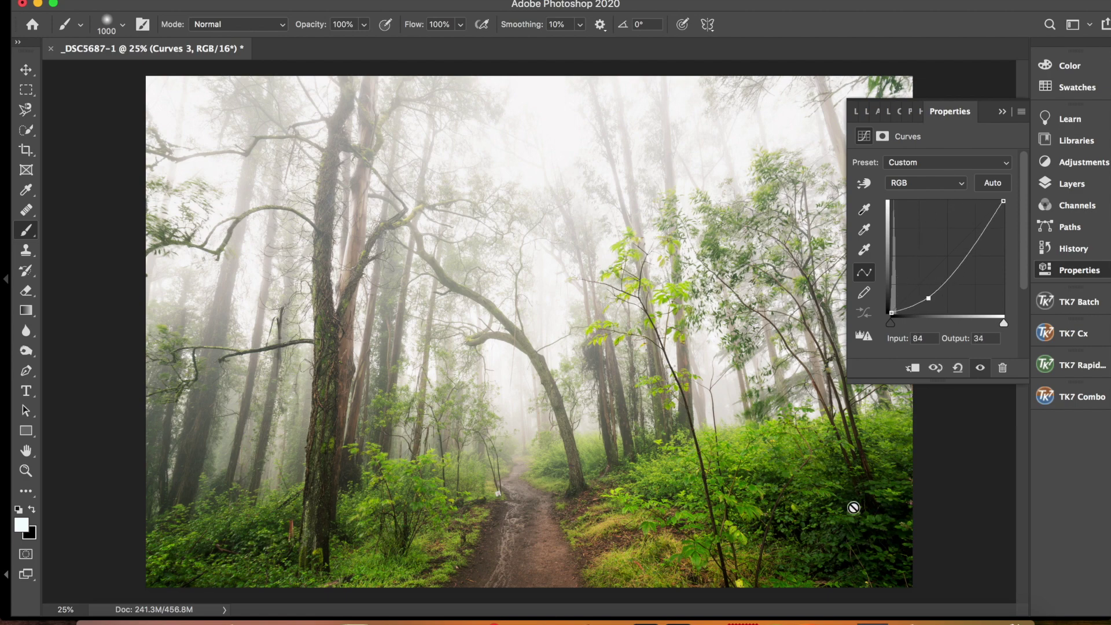
Step: Ease the Curves 3 darkening slightly and paint black on its mask over the undergrowth left of the path and the large trunk
{"action": "left_click_drag", "start_coordinate": [927, 298], "coordinate": [919, 292]}
{"action": "left_click", "coordinate": [1087, 186]}
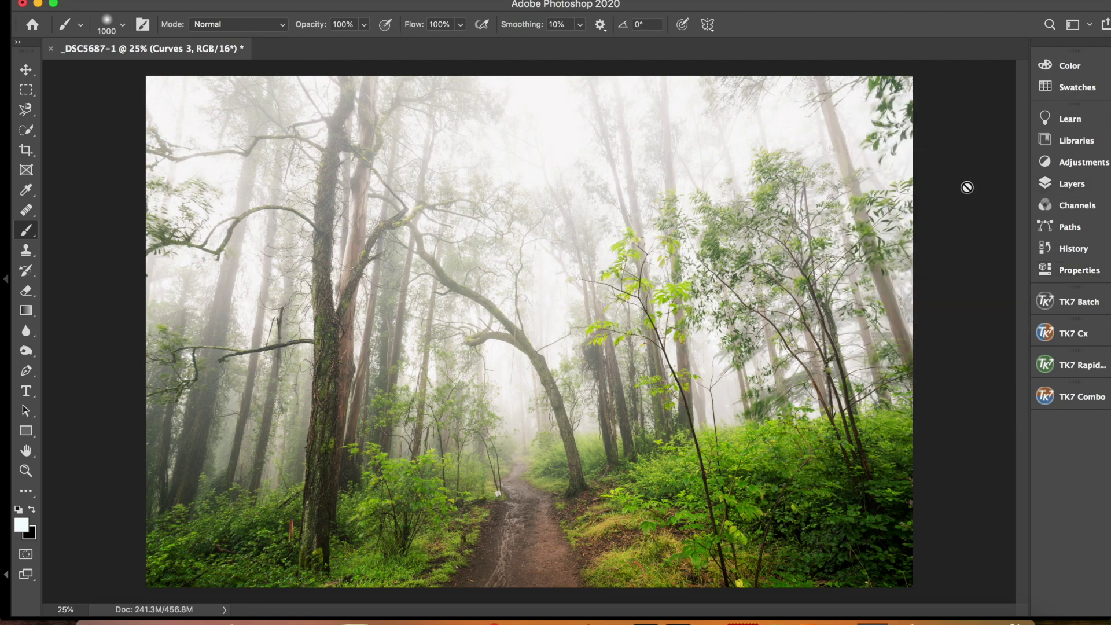
{"action": "left_click", "coordinate": [1082, 184]}
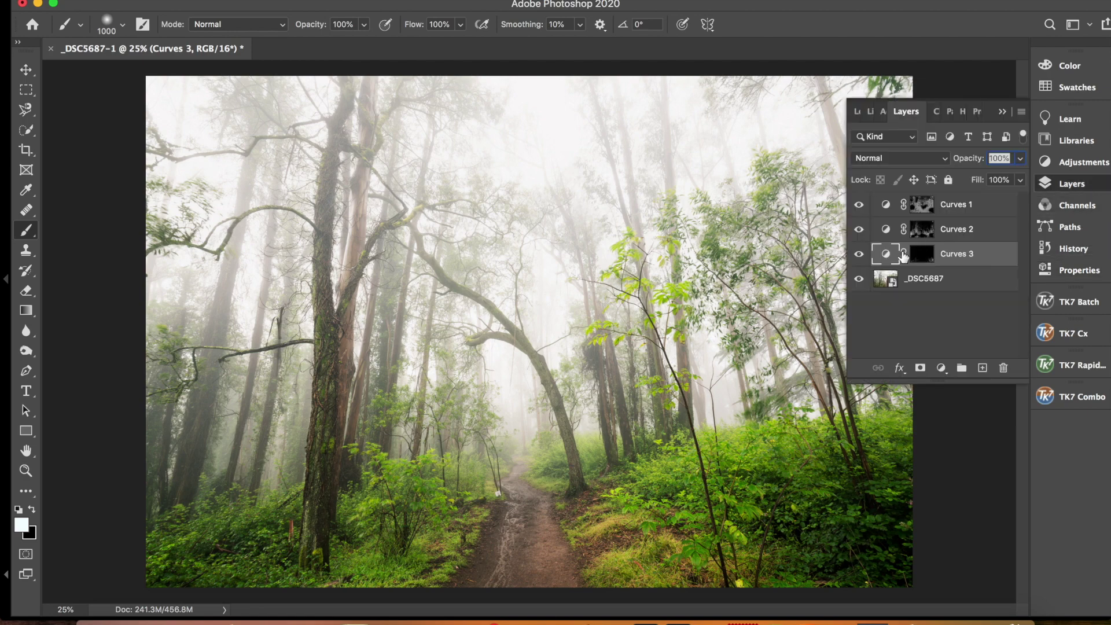
{"action": "left_click", "coordinate": [924, 254]}
{"action": "key", "text": "x"}
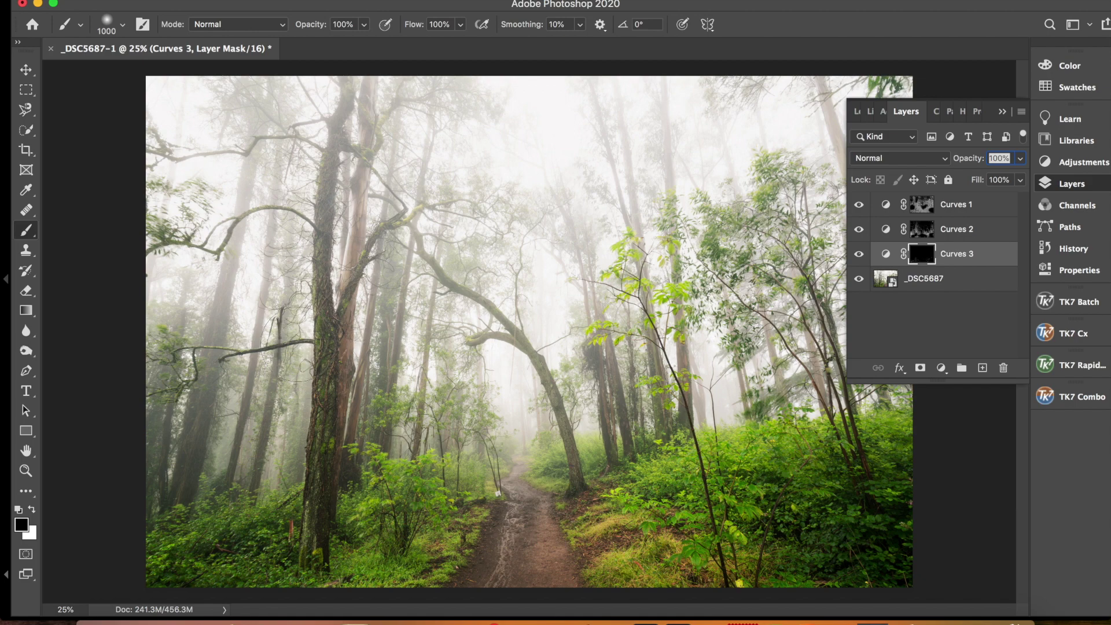
{"action": "mouse_move", "coordinate": [431, 482]}
{"action": "left_mouse_down"}
{"action": "mouse_move", "coordinate": [419, 519]}
{"action": "mouse_move", "coordinate": [392, 524]}
{"action": "left_mouse_up"}
{"action": "mouse_move", "coordinate": [312, 144]}
{"action": "left_mouse_down"}
{"action": "mouse_move", "coordinate": [271, 158]}
{"action": "mouse_move", "coordinate": [340, 164]}
{"action": "mouse_move", "coordinate": [345, 134]}
{"action": "mouse_move", "coordinate": [315, 254]}
{"action": "left_mouse_up"}
Step: Add a Curves layer with a TK7 Lights-2 mask above the _DSC5687 layer and set a point at input 202, output 192
{"action": "left_click", "coordinate": [943, 279]}
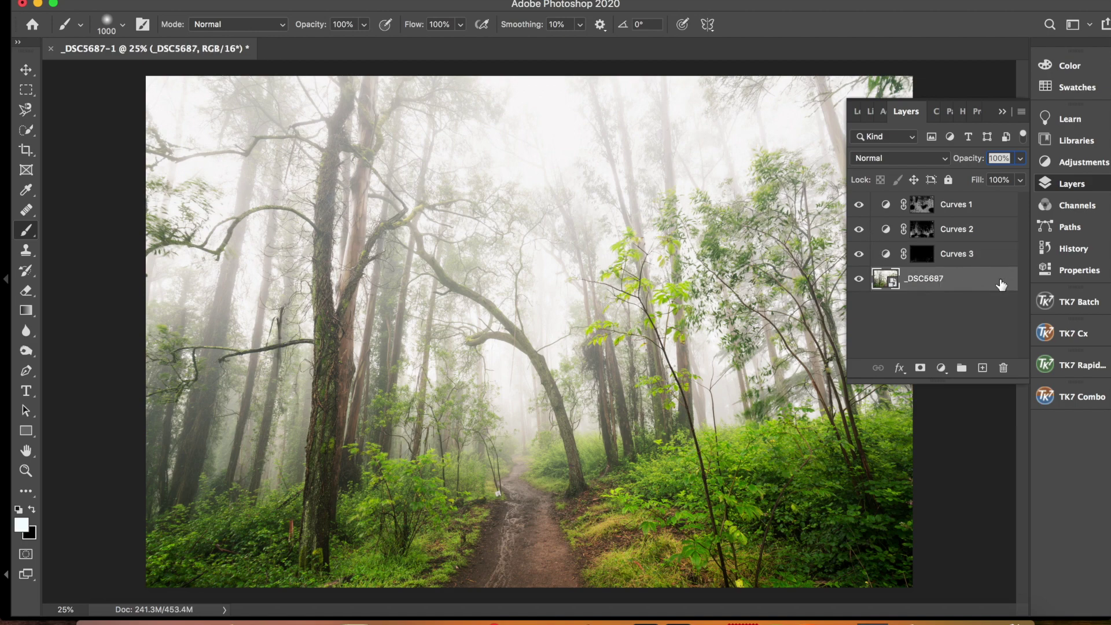
{"action": "left_click", "coordinate": [1081, 367]}
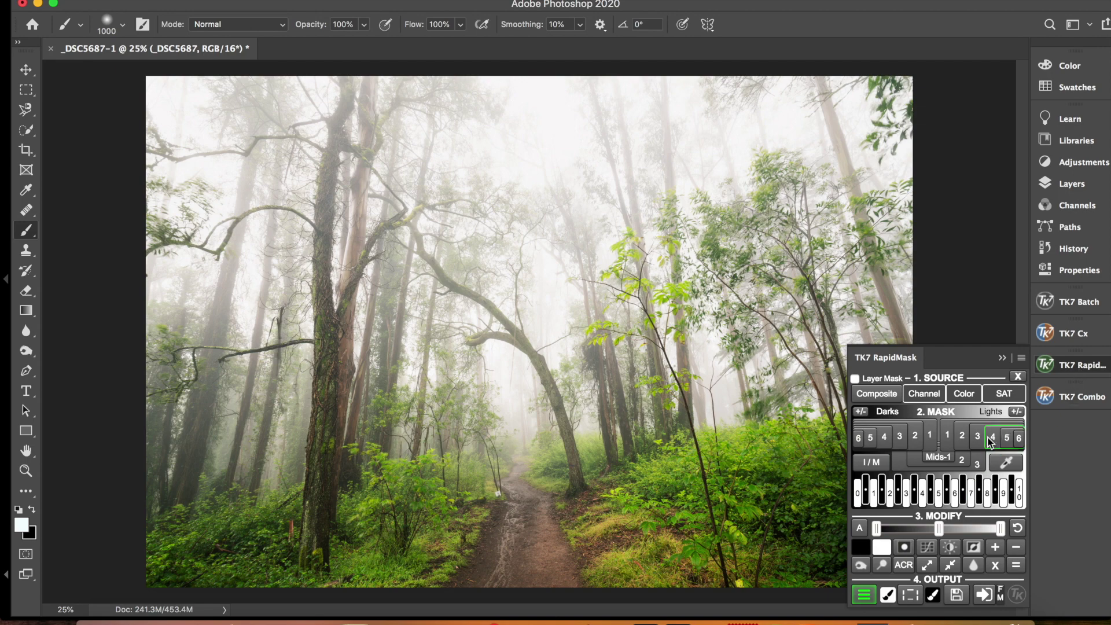
{"action": "left_click", "coordinate": [958, 439]}
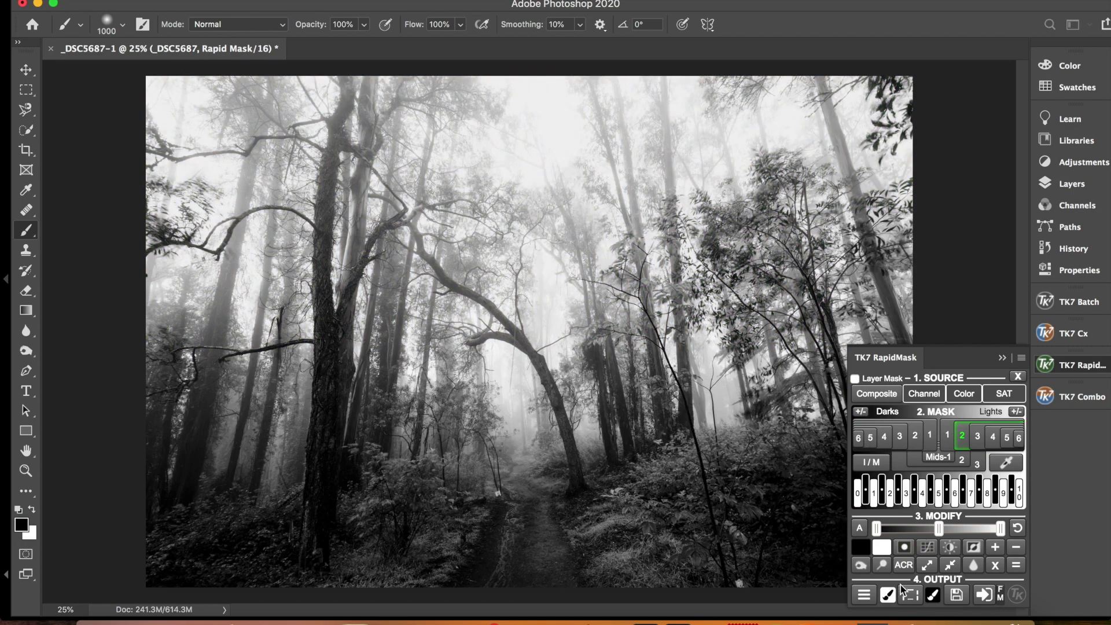
{"action": "left_click", "coordinate": [864, 596]}
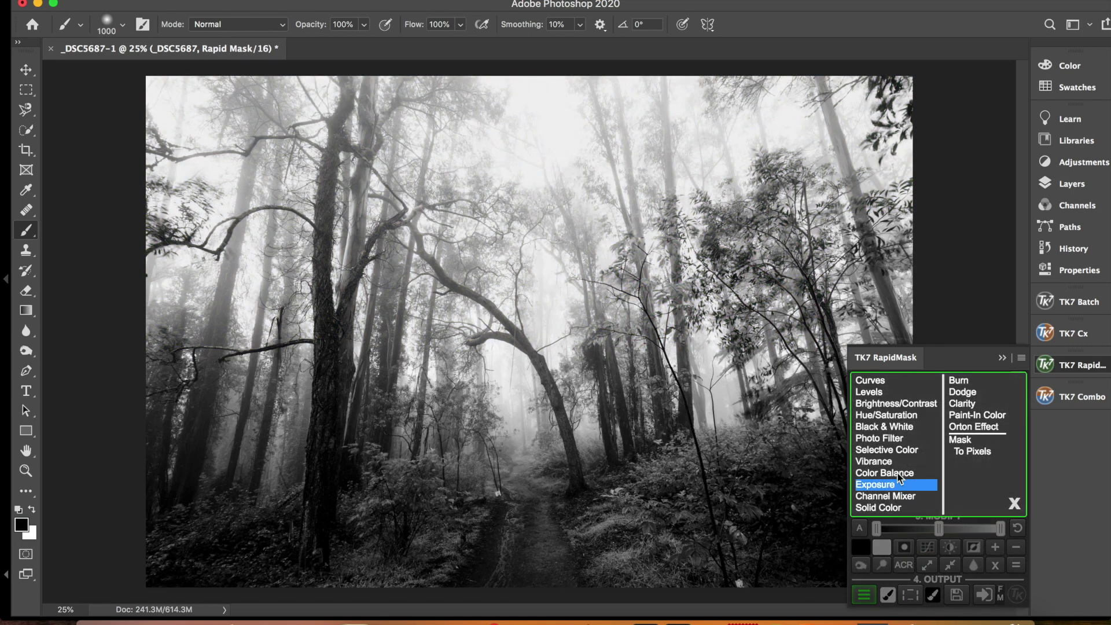
{"action": "left_click", "coordinate": [885, 386]}
{"action": "mouse_move", "coordinate": [975, 231]}
{"action": "left_mouse_down"}
{"action": "mouse_move", "coordinate": [992, 233]}
{"action": "mouse_move", "coordinate": [981, 228]}
{"action": "left_mouse_up"}
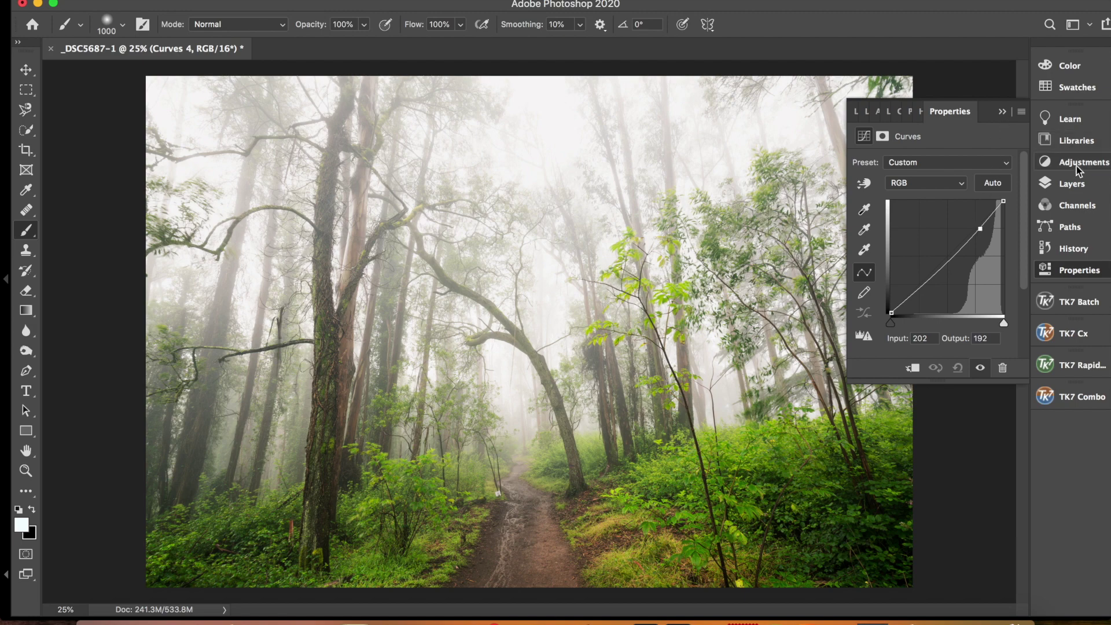
Step: Compare the photo with and without the Curves 4 layer
{"action": "left_click", "coordinate": [1068, 185]}
{"action": "left_click", "coordinate": [861, 280]}
{"action": "left_click", "coordinate": [861, 280]}
{"action": "left_click", "coordinate": [861, 280]}
{"action": "left_click", "coordinate": [861, 280]}
Step: Paint black on the Curves 4 mask over the lower forest and left trunk, and check the layer's effect
{"action": "left_click", "coordinate": [919, 283]}
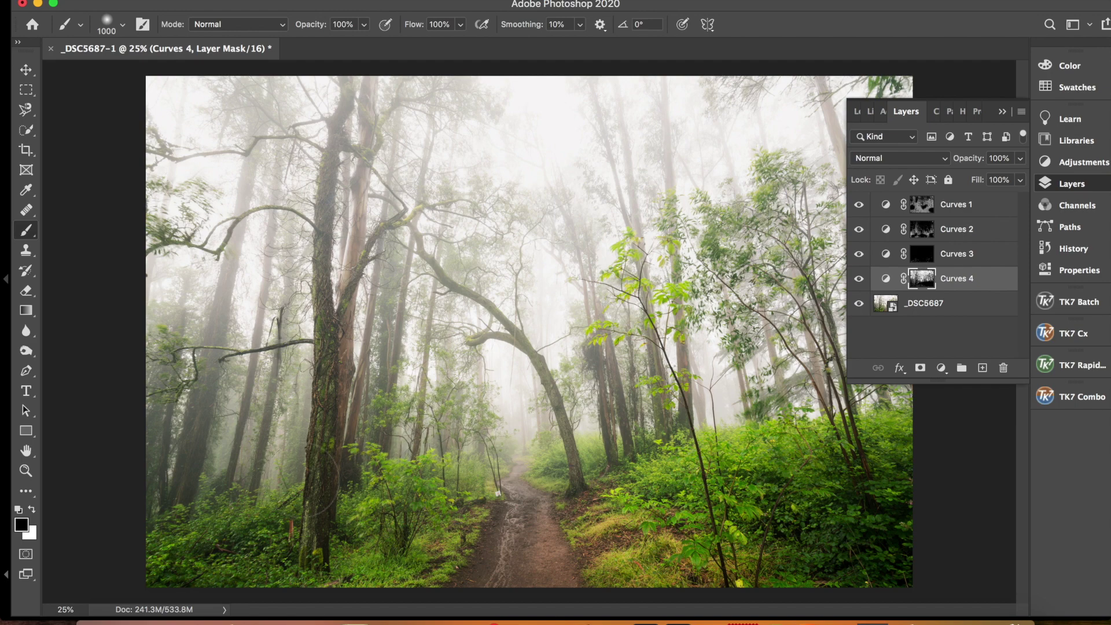
{"action": "mouse_move", "coordinate": [349, 526]}
{"action": "left_mouse_down"}
{"action": "mouse_move", "coordinate": [390, 552]}
{"action": "mouse_move", "coordinate": [355, 498]}
{"action": "mouse_move", "coordinate": [340, 388]}
{"action": "left_mouse_up"}
{"action": "left_click_drag", "start_coordinate": [315, 447], "coordinate": [329, 409]}
{"action": "left_click", "coordinate": [859, 282]}
{"action": "left_click", "coordinate": [859, 280]}
Step: Adjust the Curves 4 highlight point to input 197, output 192
{"action": "double_click", "coordinate": [886, 279]}
{"action": "left_click_drag", "start_coordinate": [982, 230], "coordinate": [978, 230]}
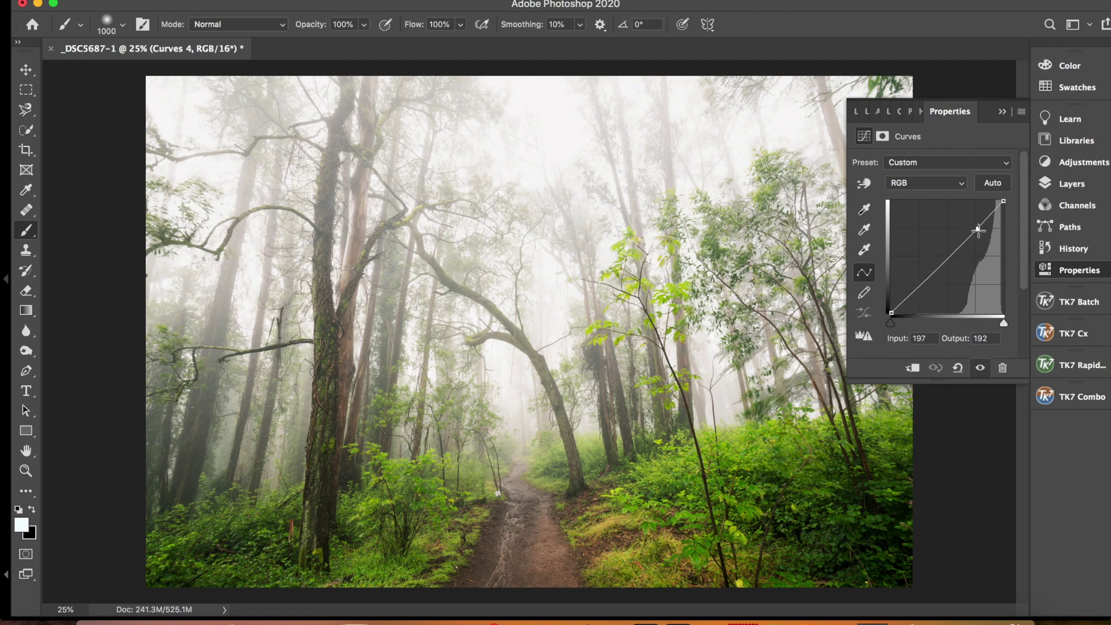
{"action": "left_click", "coordinate": [1002, 114]}
Step: Add a Curves layer with a TK7 Lights-2 mask above Curves 4 and brighten it with a point at input 181, output 188
{"action": "left_click", "coordinate": [1088, 368]}
{"action": "left_click", "coordinate": [981, 388]}
{"action": "left_click", "coordinate": [934, 453]}
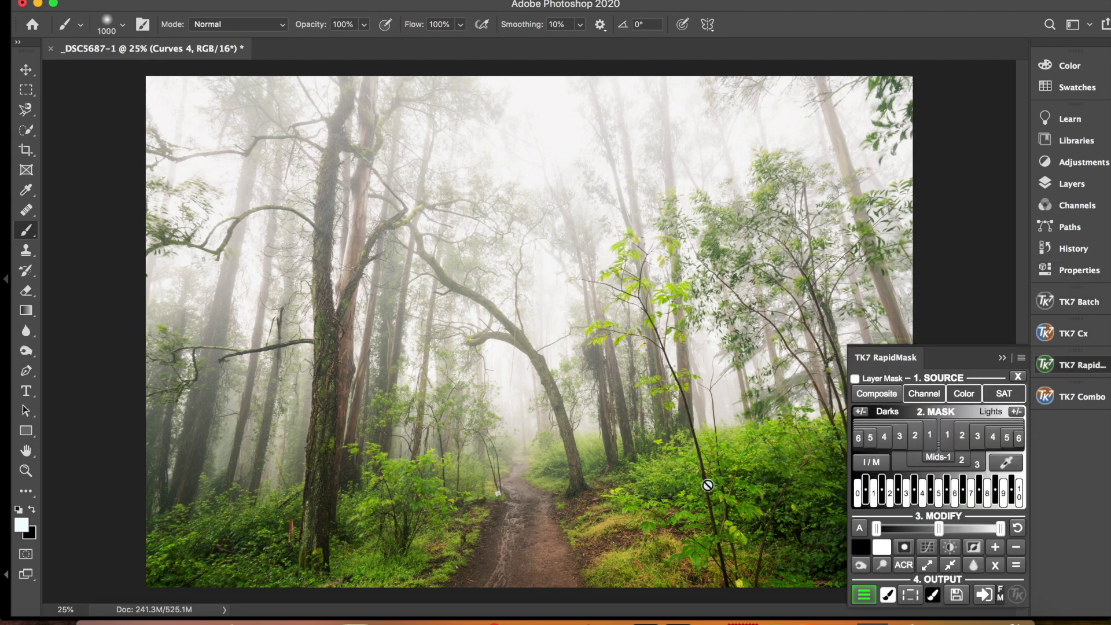
{"action": "left_click", "coordinate": [966, 440]}
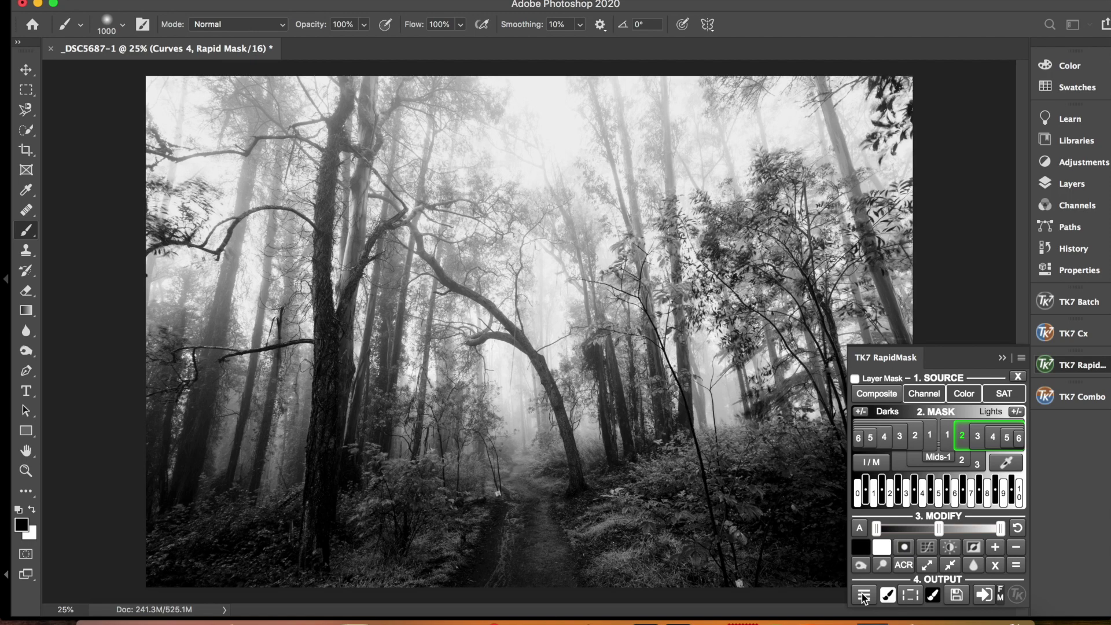
{"action": "left_click", "coordinate": [863, 597]}
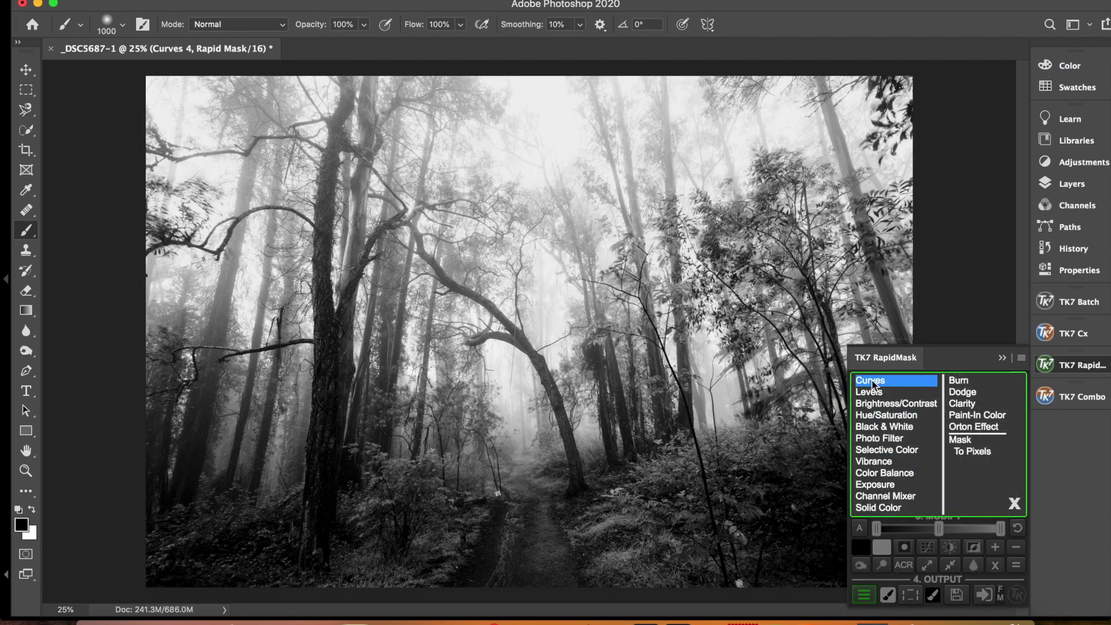
{"action": "left_click", "coordinate": [873, 383]}
{"action": "left_click_drag", "start_coordinate": [978, 229], "coordinate": [971, 230]}
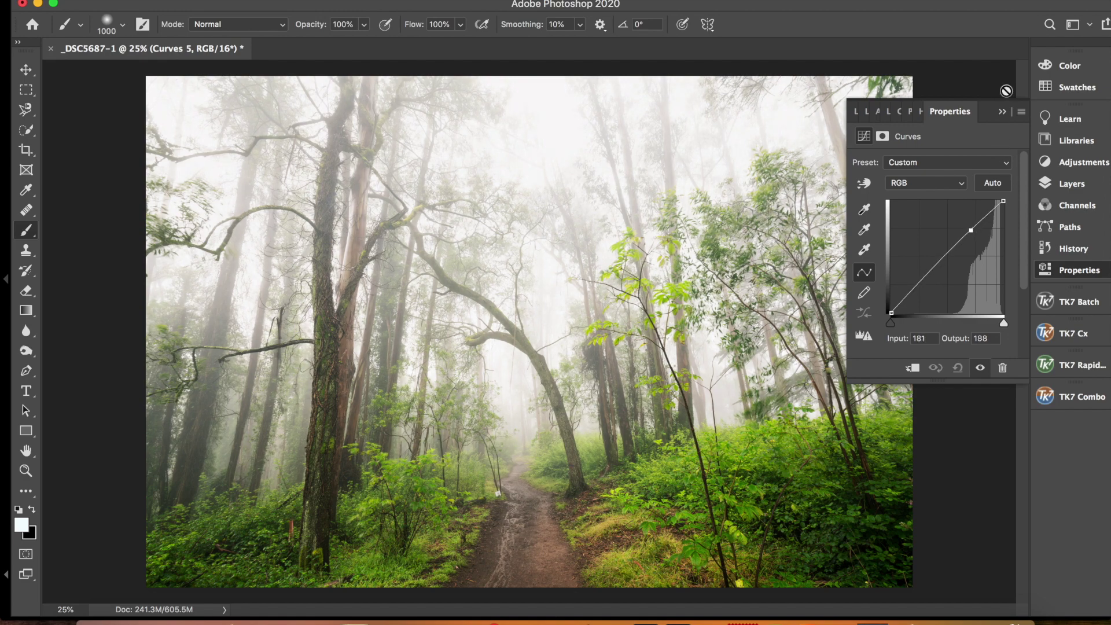
Step: Compare the photo with and without the Curves 5 layer
{"action": "left_click", "coordinate": [1007, 113]}
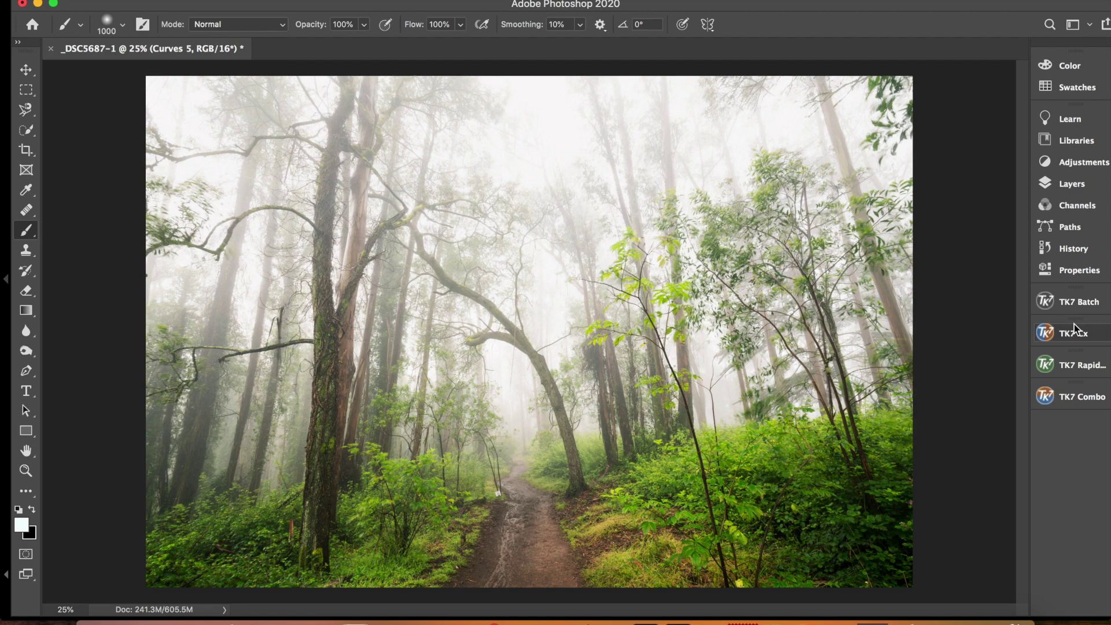
{"action": "left_click", "coordinate": [1078, 185]}
{"action": "left_click", "coordinate": [860, 282]}
{"action": "left_click", "coordinate": [860, 282]}
{"action": "left_click", "coordinate": [860, 282]}
{"action": "left_click", "coordinate": [860, 282]}
{"action": "left_click", "coordinate": [860, 282]}
{"action": "left_click", "coordinate": [860, 282]}
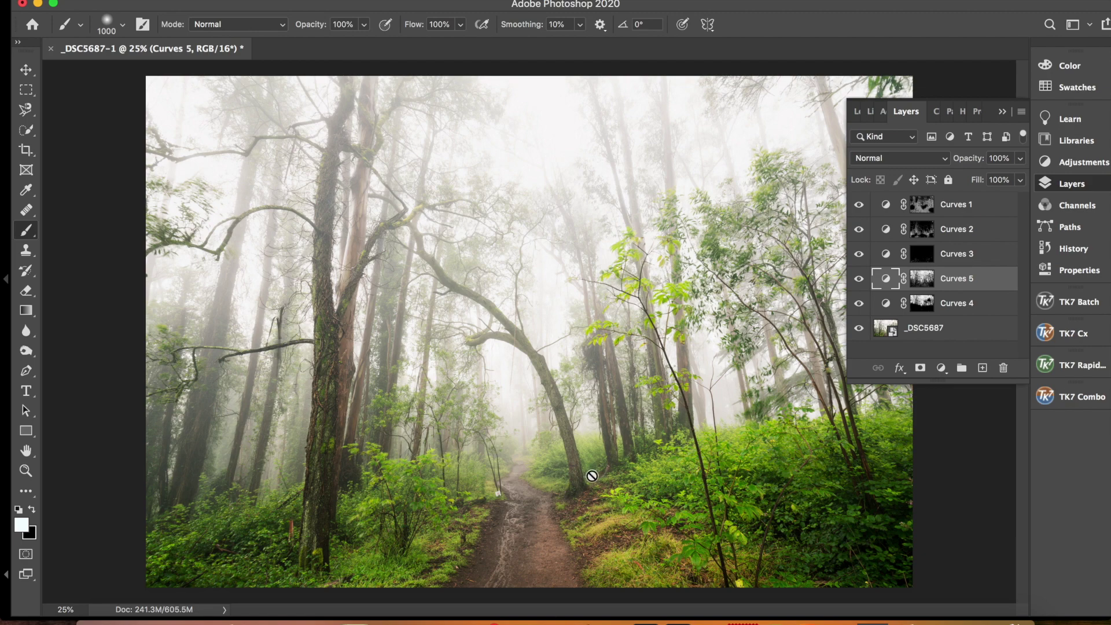
Step: Paint black on the Curves 5 mask over the bright fog in the upper part of the photo
{"action": "left_click", "coordinate": [923, 281]}
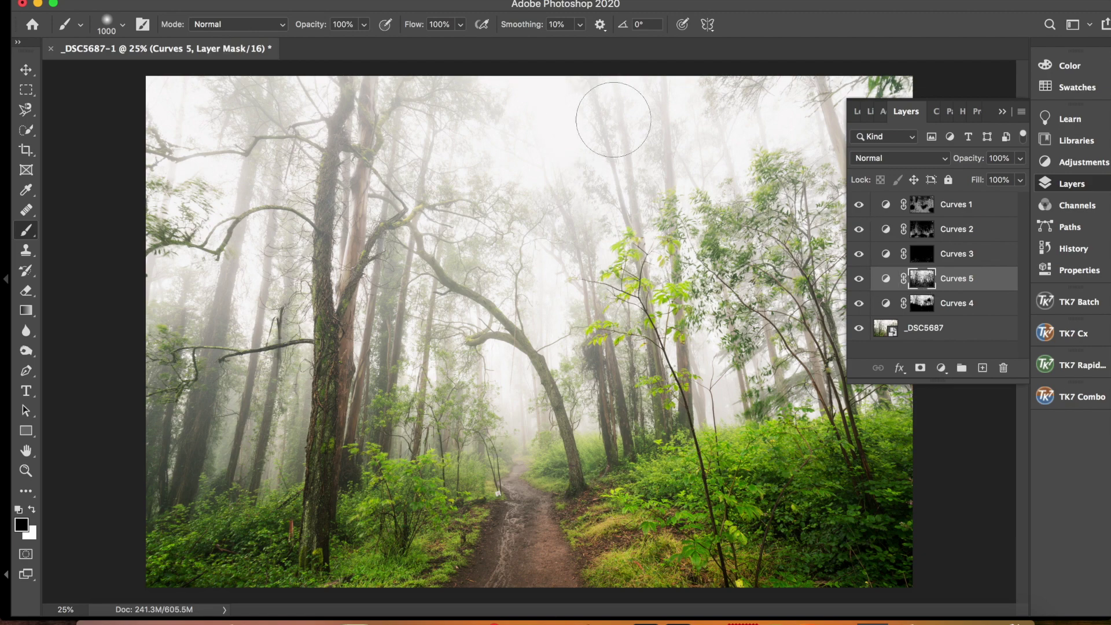
{"action": "mouse_move", "coordinate": [706, 185]}
{"action": "left_mouse_down"}
{"action": "mouse_move", "coordinate": [619, 202]}
{"action": "mouse_move", "coordinate": [496, 257]}
{"action": "left_mouse_up"}
{"action": "left_click", "coordinate": [1002, 112]}
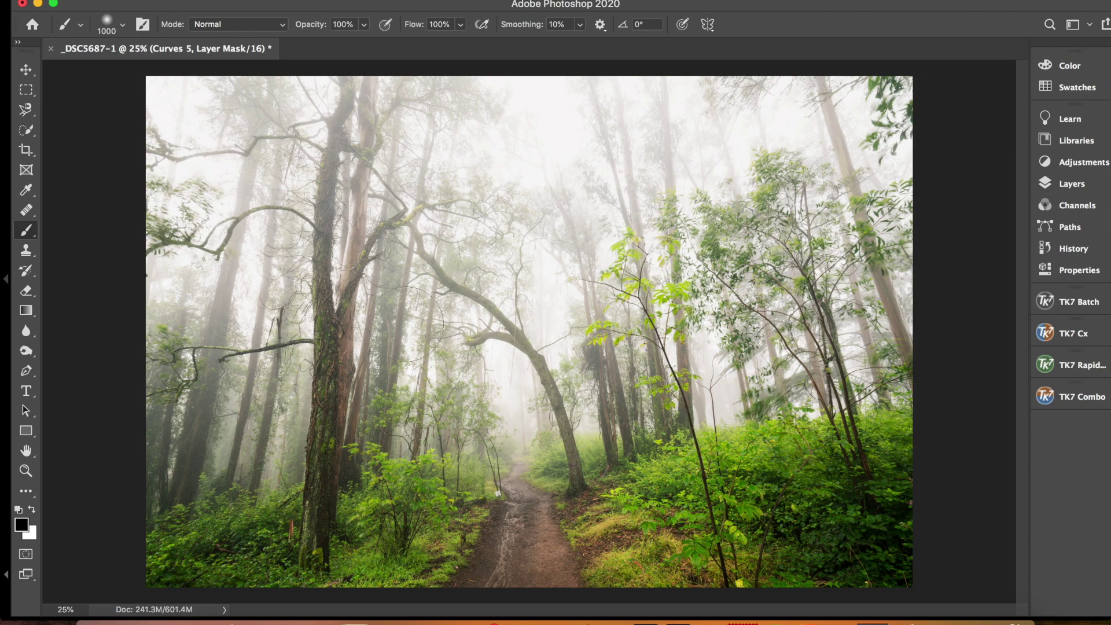
Step: Add a Curves layer with a TK7 Lights-5 mask, darken it with a point at input 205, output 186, and select its mask
{"action": "left_click", "coordinate": [1077, 379]}
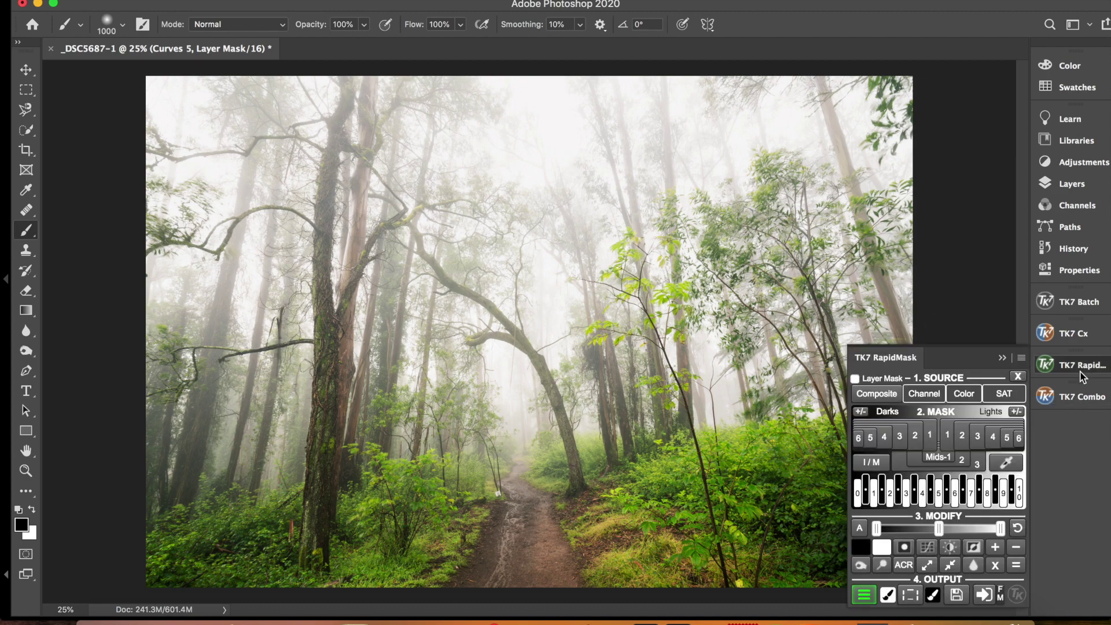
{"action": "left_click", "coordinate": [1008, 439]}
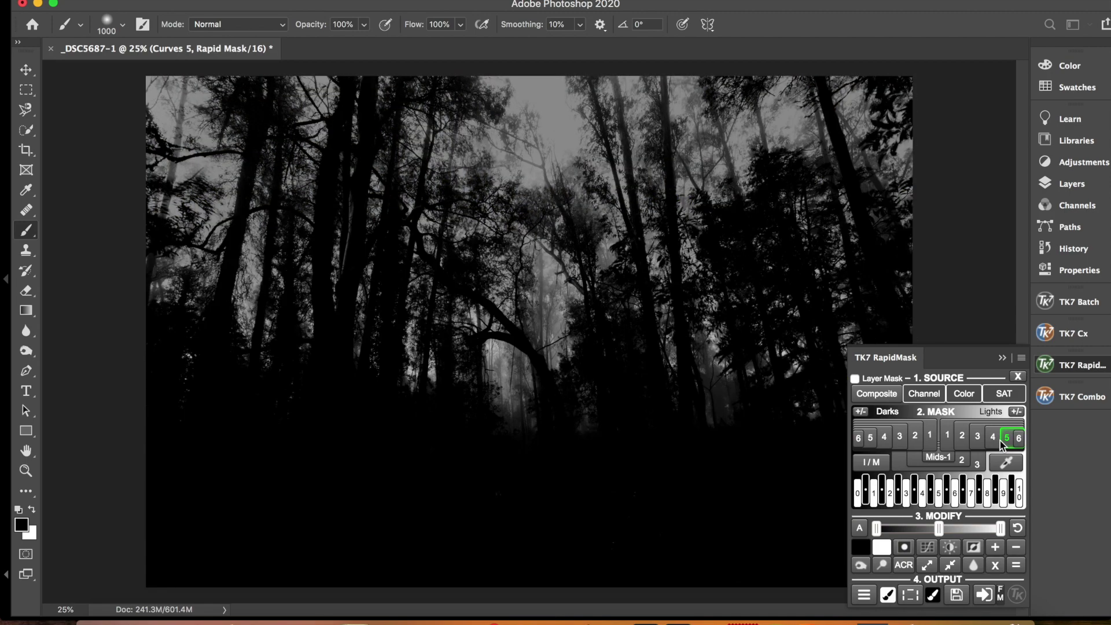
{"action": "left_click", "coordinate": [864, 595]}
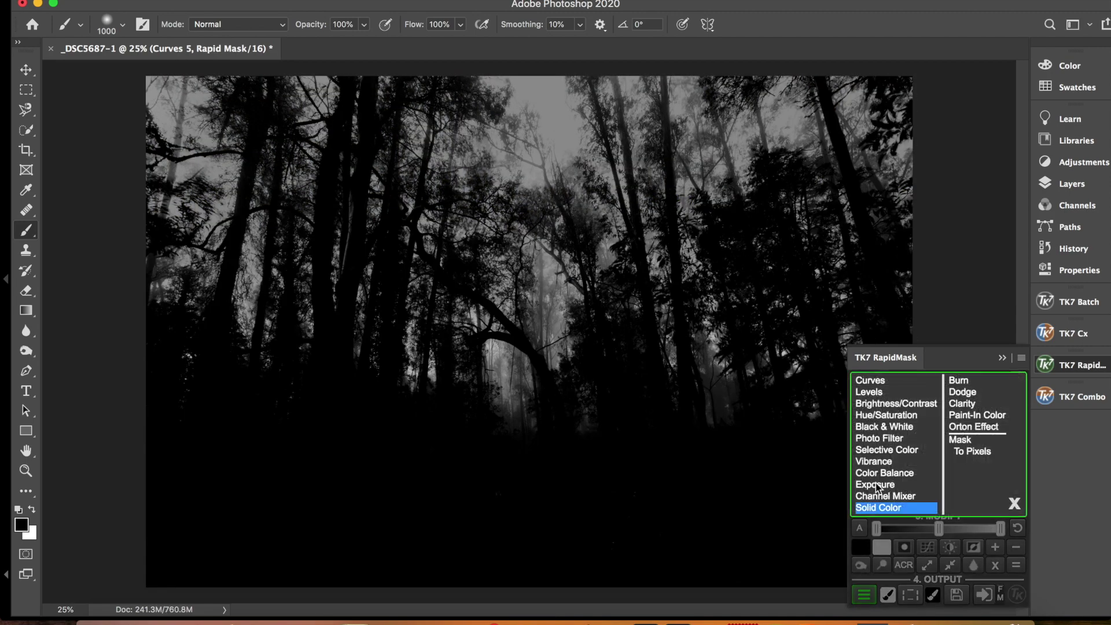
{"action": "left_click", "coordinate": [880, 381]}
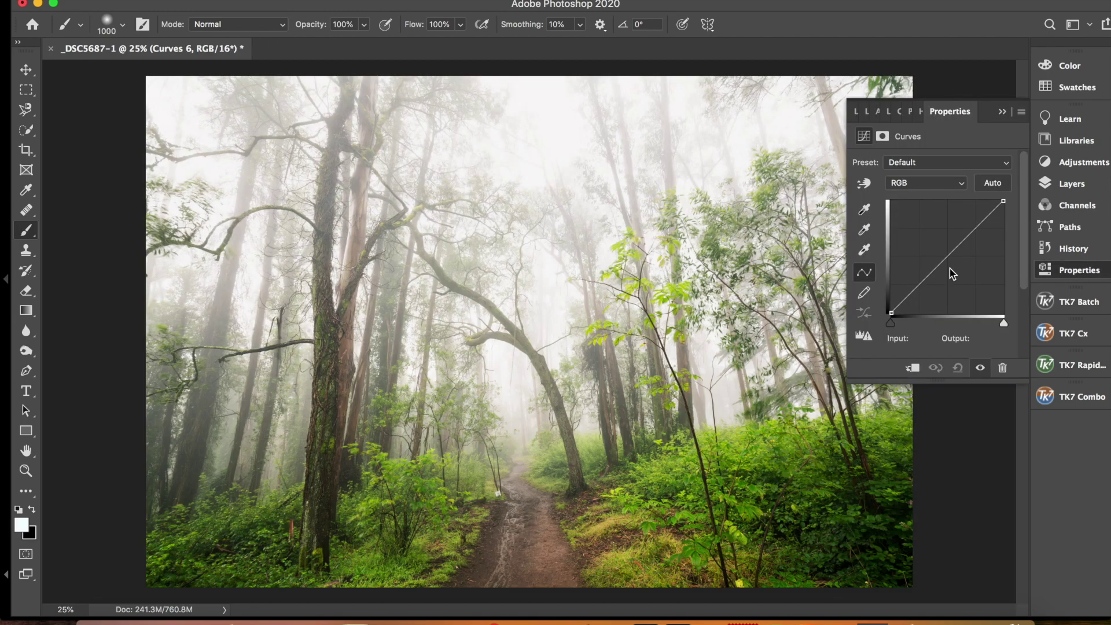
{"action": "left_click_drag", "start_coordinate": [972, 232], "coordinate": [983, 231]}
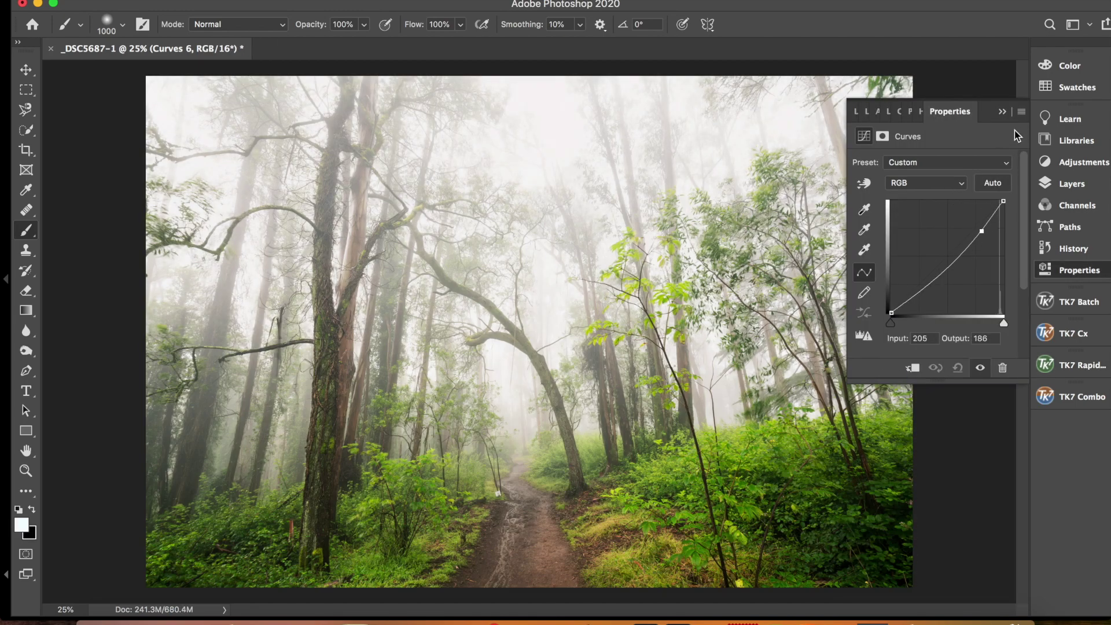
{"action": "left_click", "coordinate": [1074, 181]}
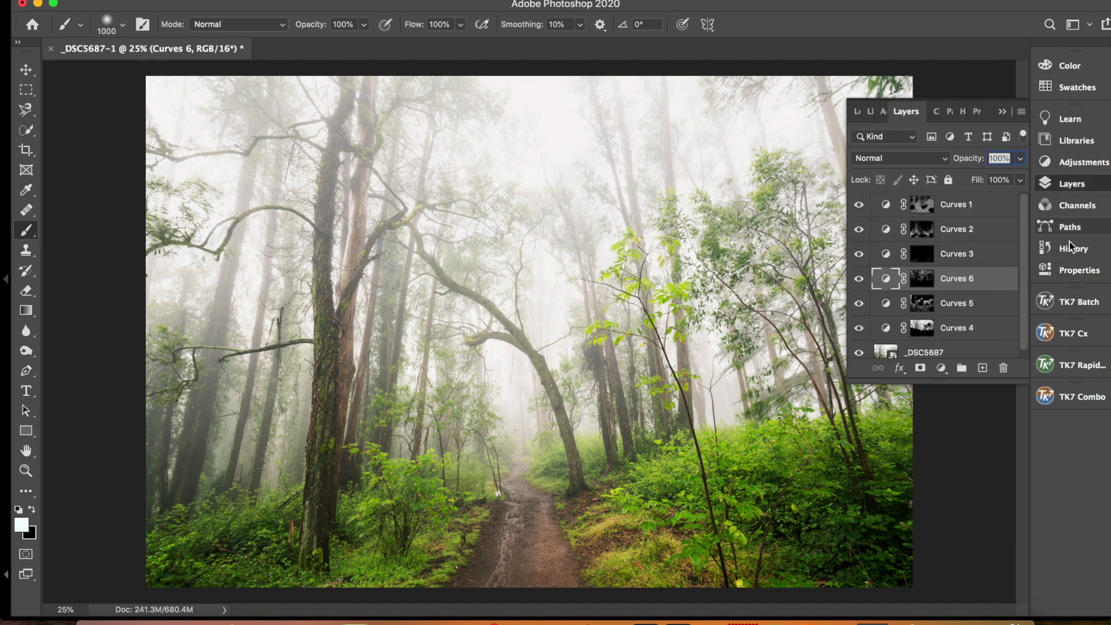
{"action": "left_click", "coordinate": [917, 282]}
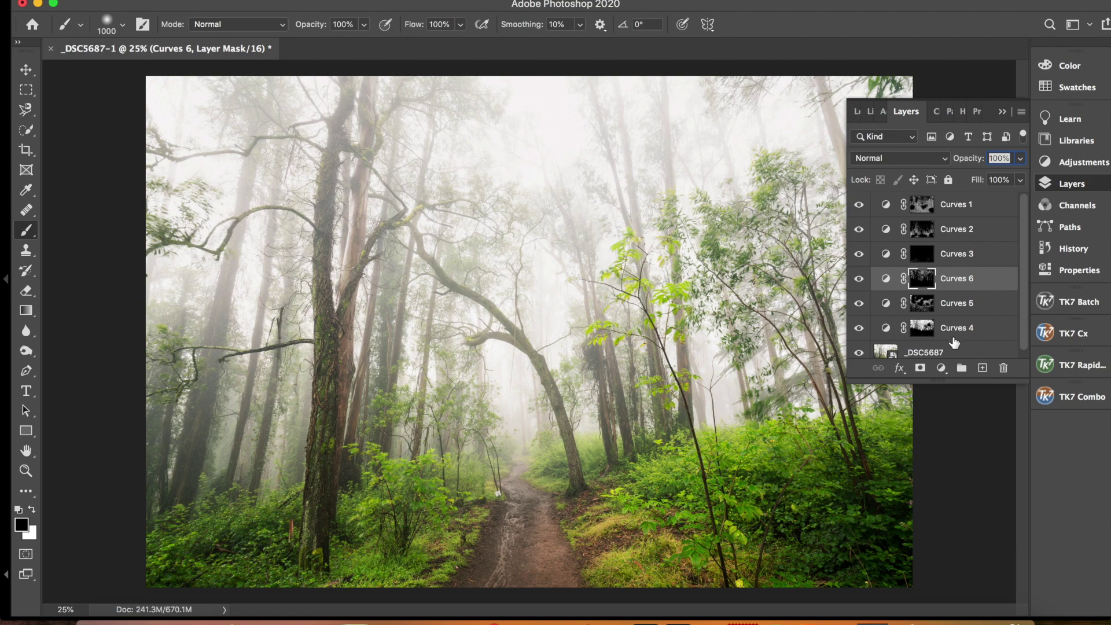
Step: Add a Curves layer with a TK7 Lights-6 mask above the _DSC5687 layer and darken it with a point at input 202, output 185
{"action": "left_click", "coordinate": [961, 356]}
{"action": "left_click", "coordinate": [1080, 365]}
{"action": "left_click", "coordinate": [1019, 438]}
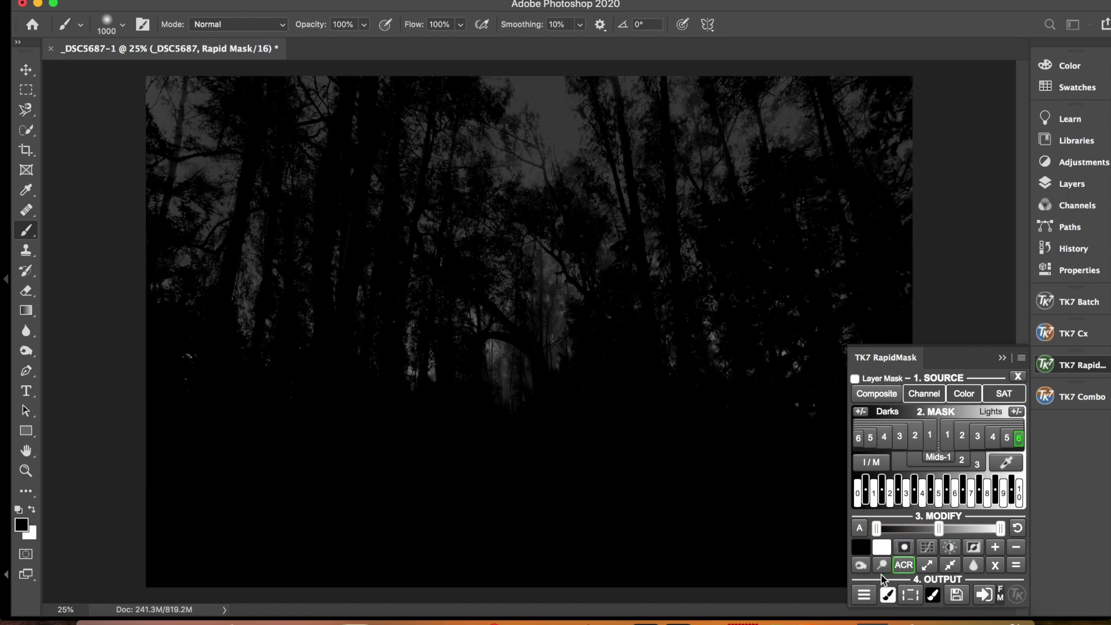
{"action": "left_click", "coordinate": [864, 595]}
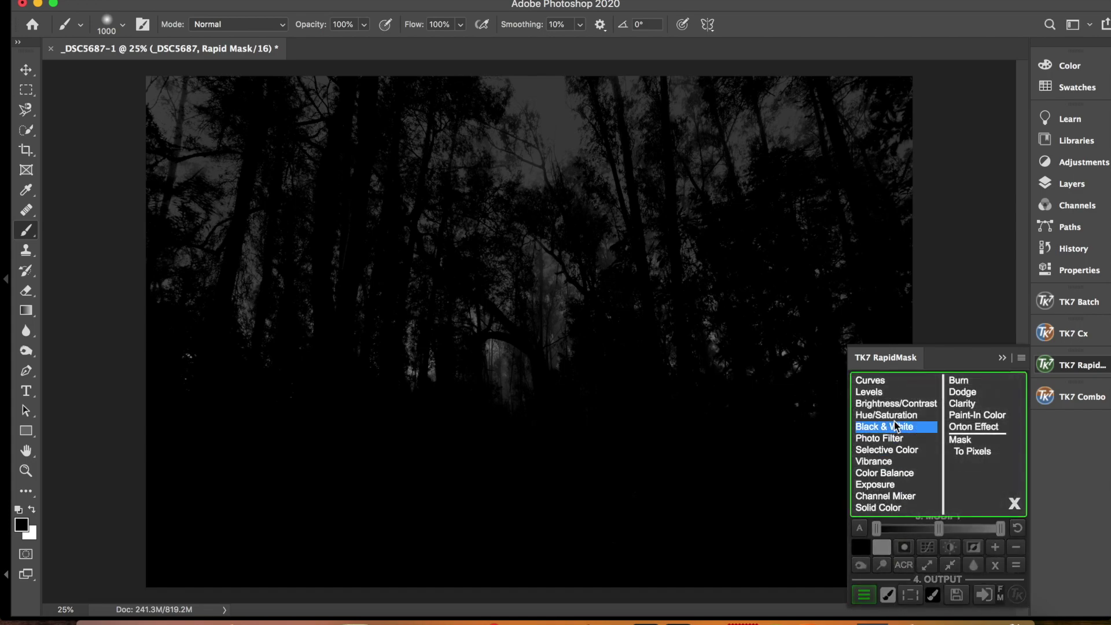
{"action": "left_click", "coordinate": [893, 386]}
{"action": "left_click", "coordinate": [981, 231]}
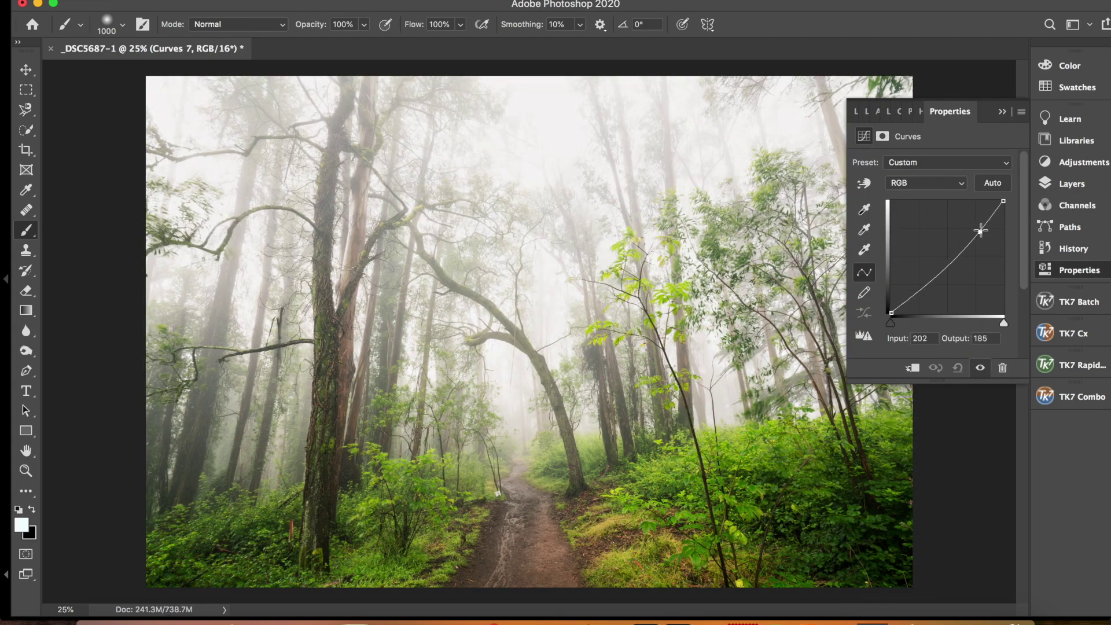
{"action": "left_click", "coordinate": [1003, 111]}
Step: Add a Vibrance adjustment layer limited by a TK7 VIB mask and set Vibrance to 5
{"action": "left_click", "coordinate": [1076, 365]}
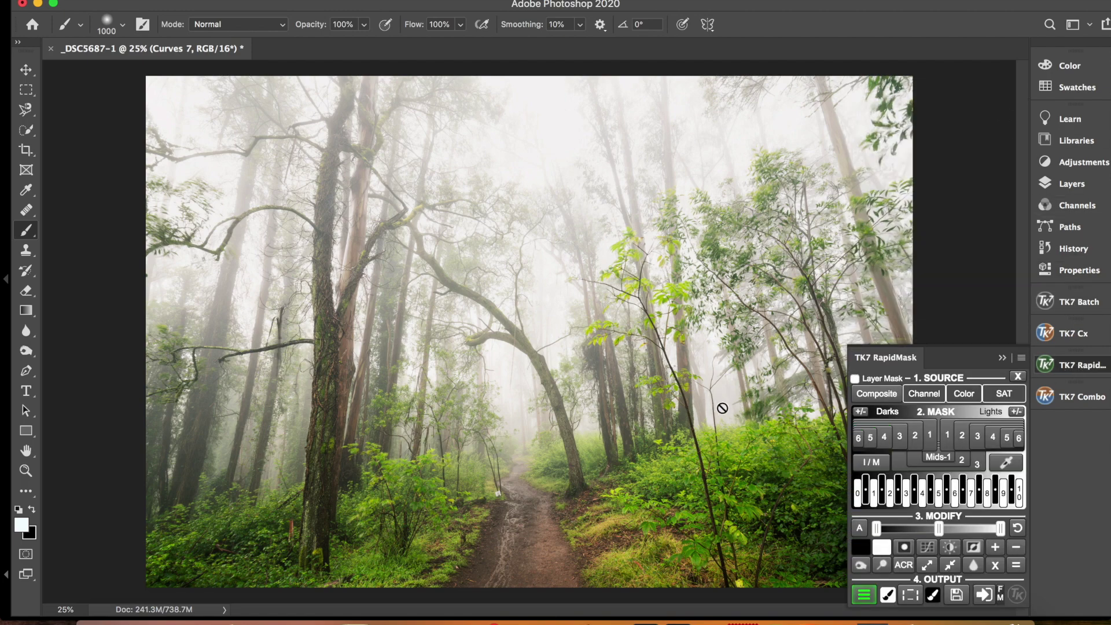
{"action": "left_click", "coordinate": [1007, 393]}
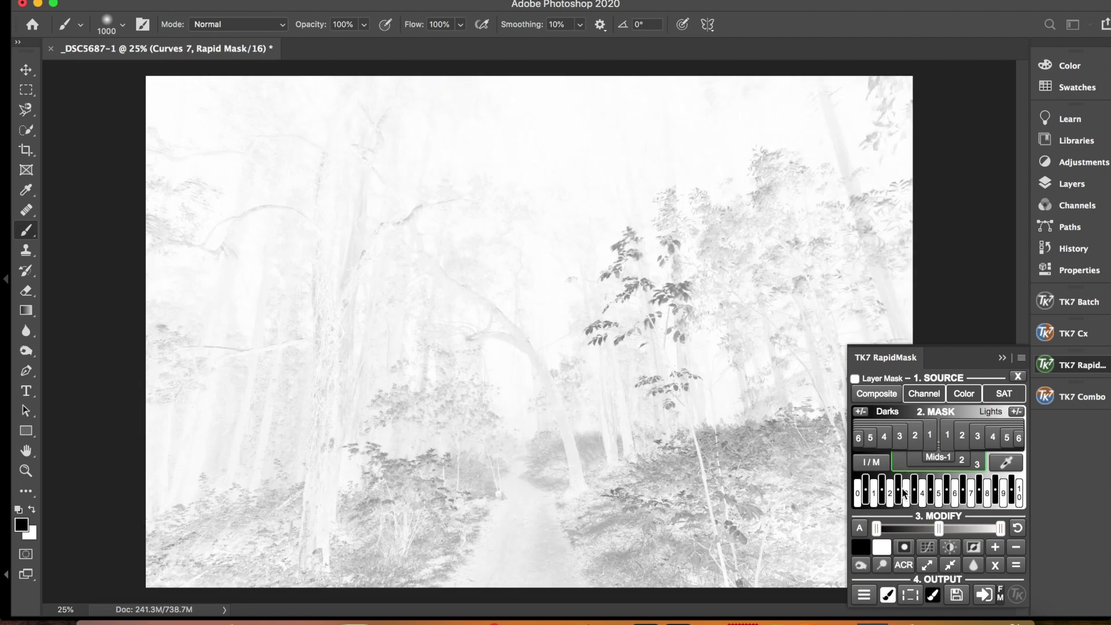
{"action": "left_click", "coordinate": [864, 595]}
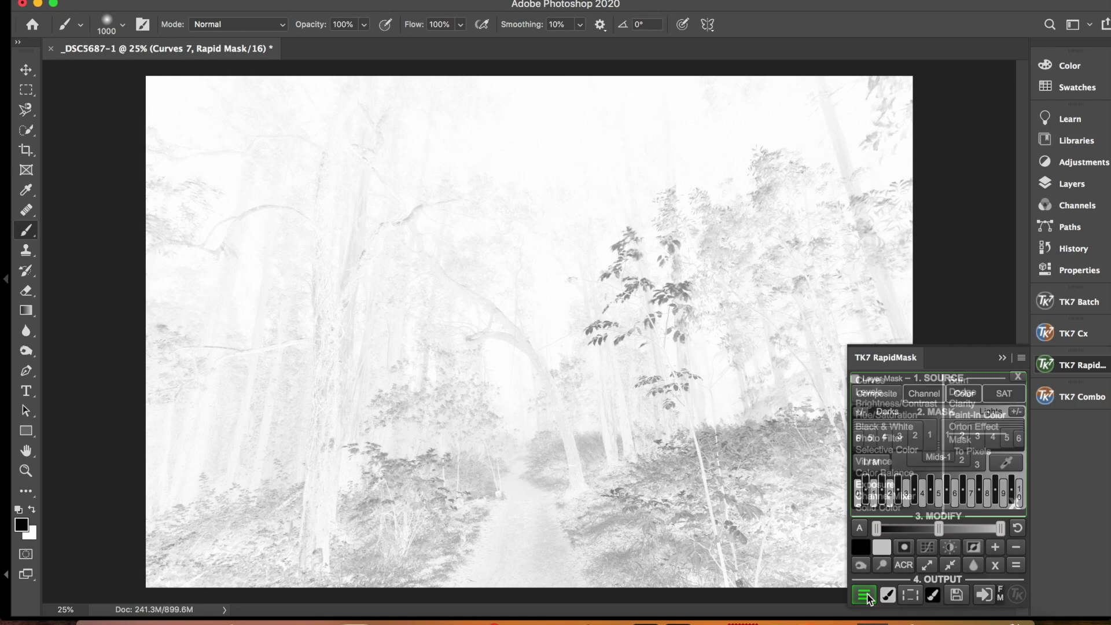
{"action": "left_click", "coordinate": [891, 461]}
{"action": "left_click_drag", "start_coordinate": [993, 162], "coordinate": [974, 161]}
{"action": "type", "text": "5"}
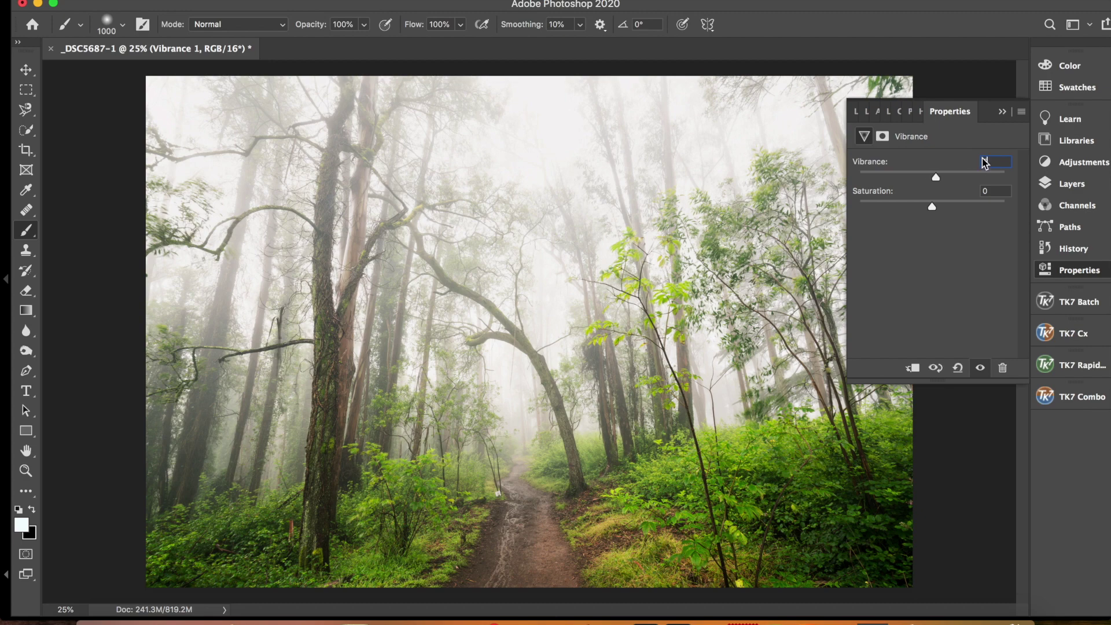
{"action": "left_click", "coordinate": [1003, 112]}
Step: Add a Hue/Saturation adjustment layer limited by a TK7 SAT mask
{"action": "left_click", "coordinate": [1065, 365]}
{"action": "left_click", "coordinate": [1004, 394]}
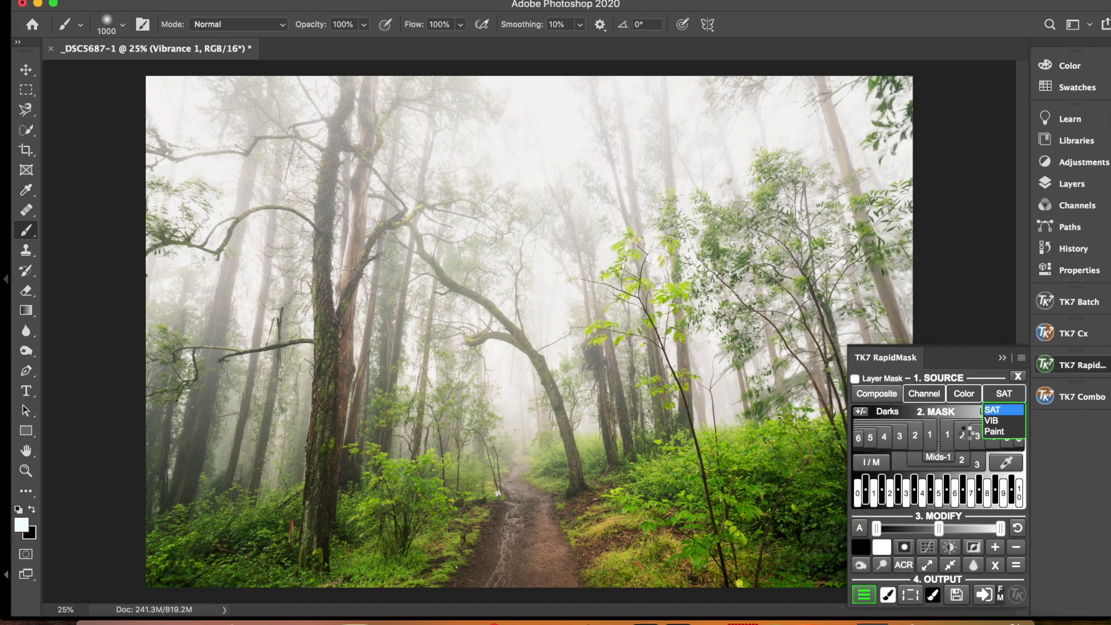
{"action": "left_click", "coordinate": [903, 546]}
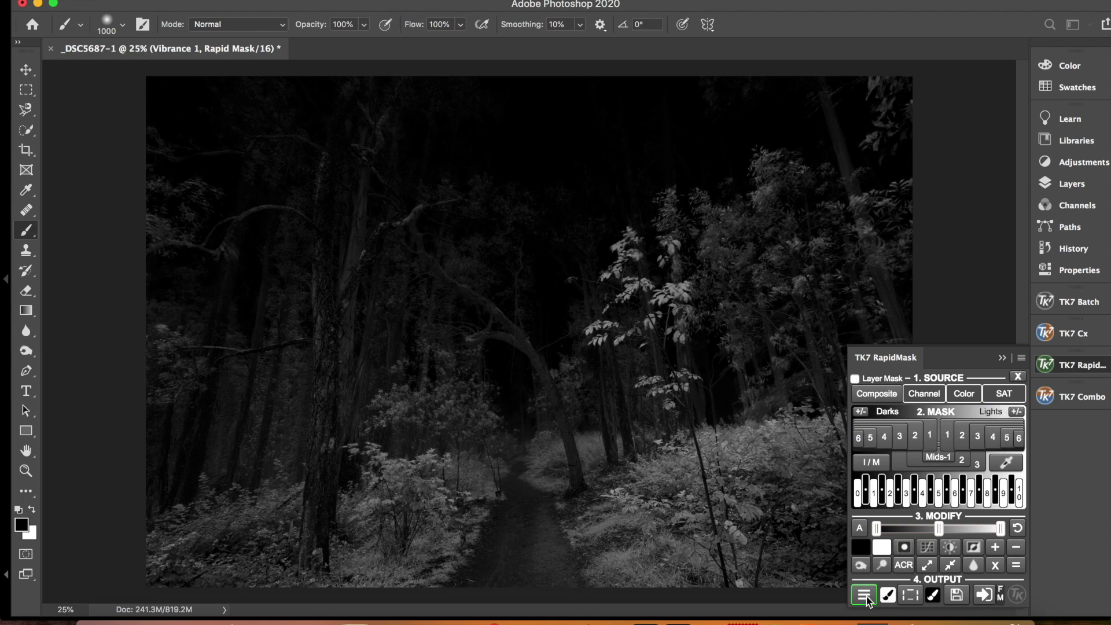
{"action": "left_click", "coordinate": [865, 596]}
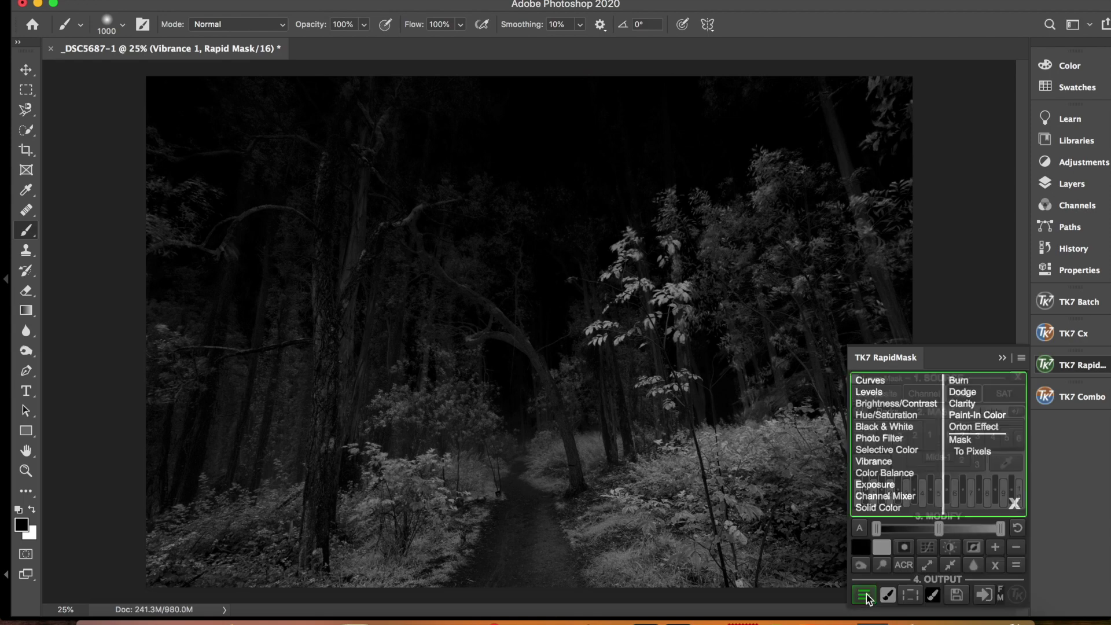
{"action": "left_click", "coordinate": [893, 416]}
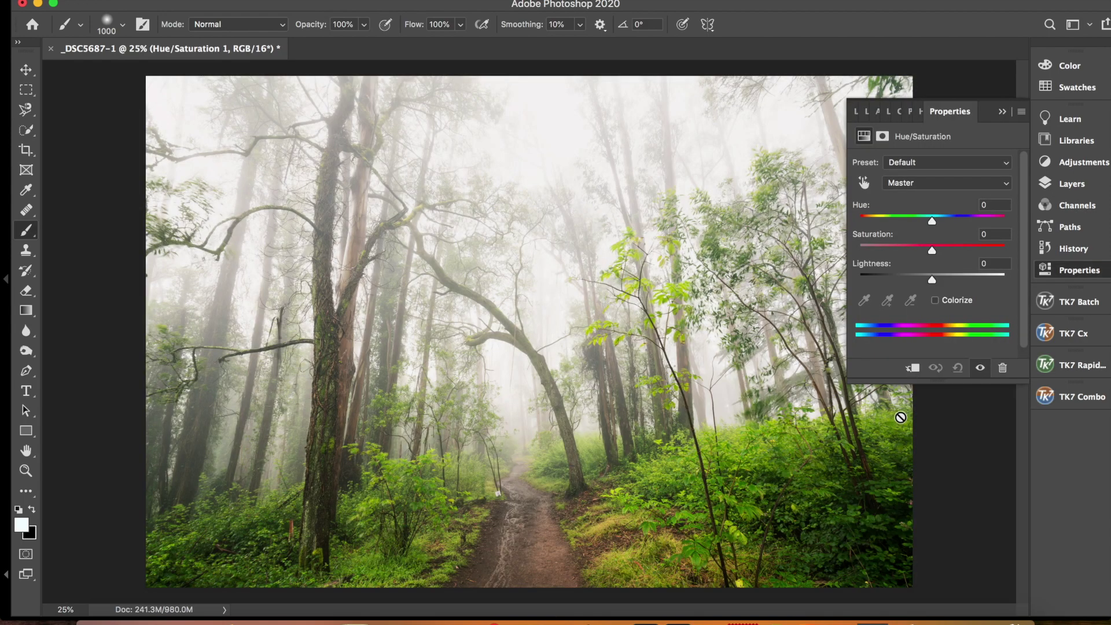
Step: Adjust the saturation of the Reds range in the Hue/Saturation layer
{"action": "left_click", "coordinate": [944, 188]}
{"action": "left_click", "coordinate": [938, 193]}
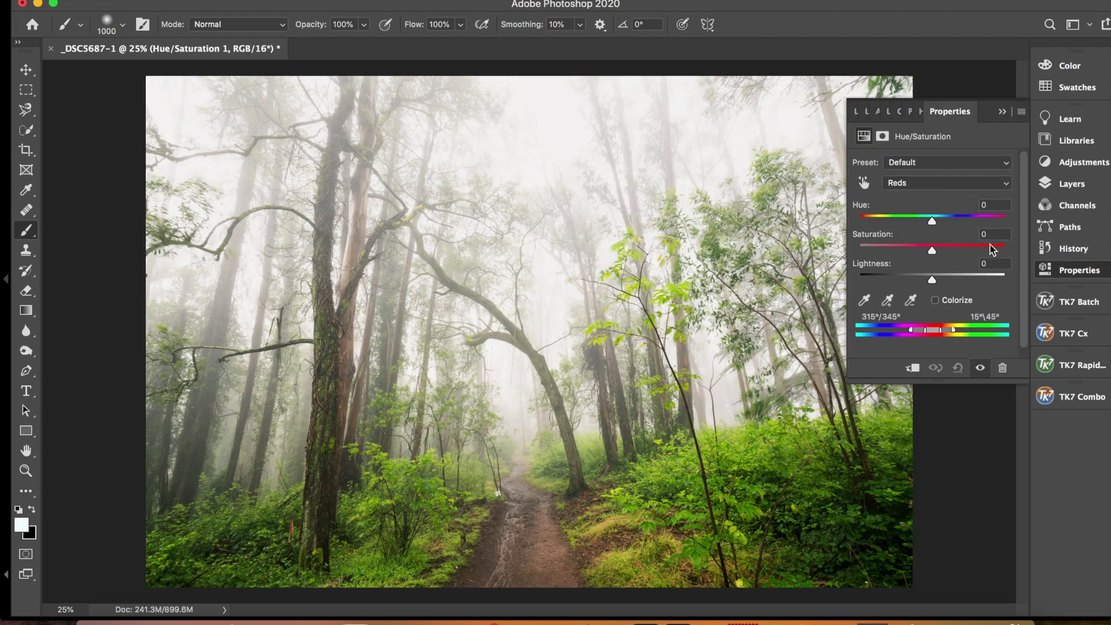
{"action": "left_click", "coordinate": [976, 251]}
{"action": "left_click_drag", "start_coordinate": [955, 250], "coordinate": [956, 249]}
{"action": "left_click", "coordinate": [954, 234]}
Step: Set the Yellows saturation to 20 and lightness to 0 in the Hue/Saturation layer
{"action": "left_click", "coordinate": [931, 184]}
{"action": "left_click", "coordinate": [929, 194]}
{"action": "left_click_drag", "start_coordinate": [933, 251], "coordinate": [959, 255]}
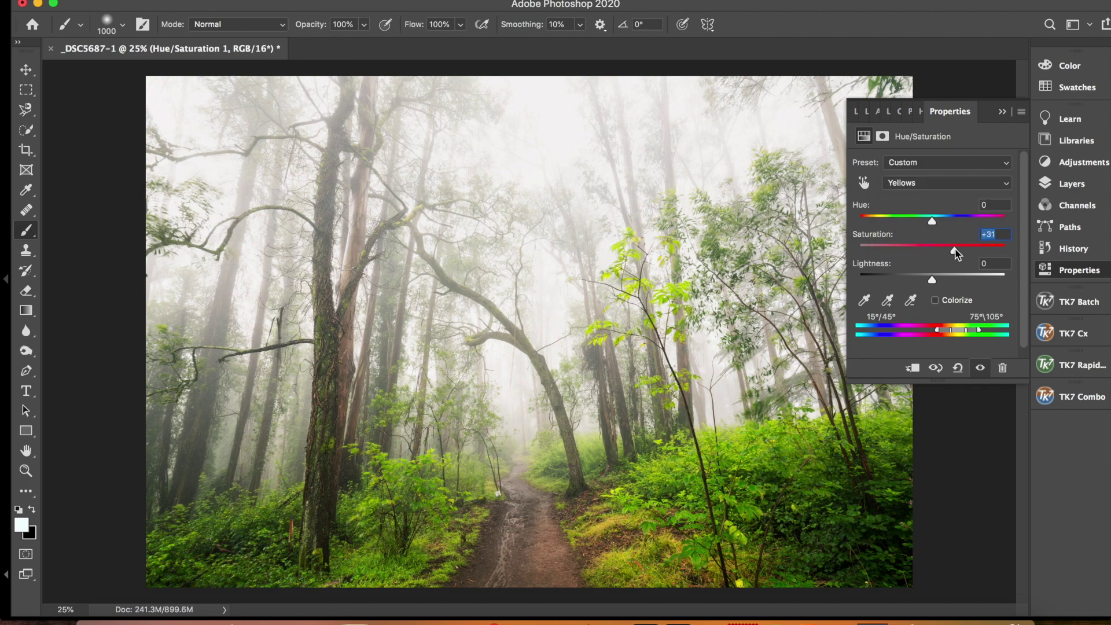
{"action": "type", "text": "1"}
{"action": "type", "text": "20"}
{"action": "left_click_drag", "start_coordinate": [932, 280], "coordinate": [941, 280]}
{"action": "left_click", "coordinate": [982, 264]}
{"action": "type", "text": "0"}
Step: Set the Greens saturation to 15 in the Hue/Saturation layer
{"action": "left_click", "coordinate": [904, 183]}
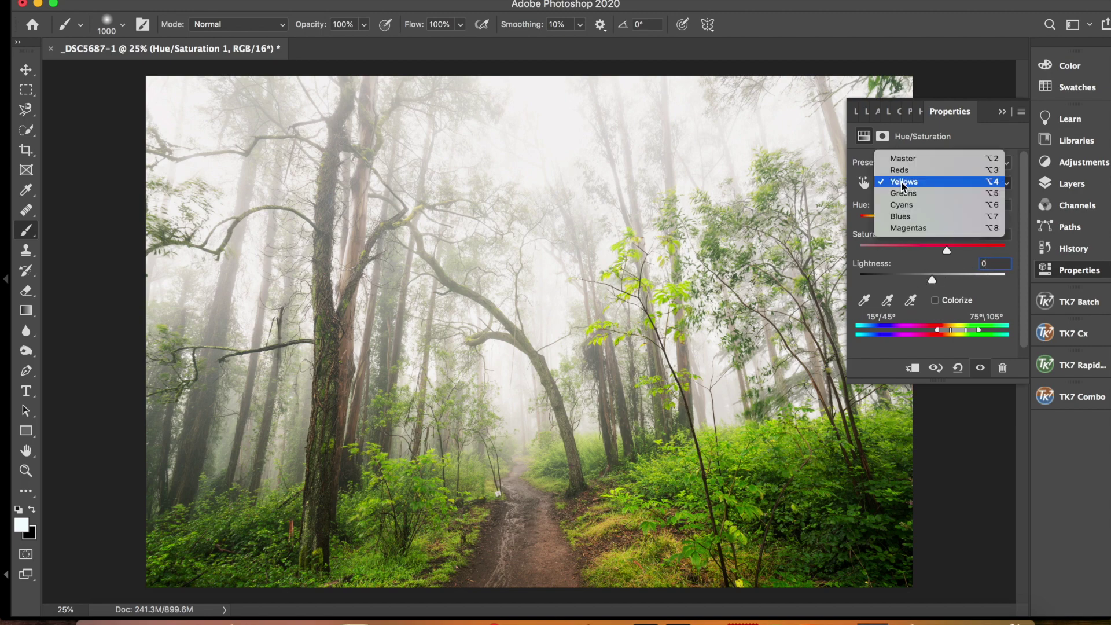
{"action": "left_click", "coordinate": [902, 191]}
{"action": "left_click_drag", "start_coordinate": [933, 253], "coordinate": [950, 252]}
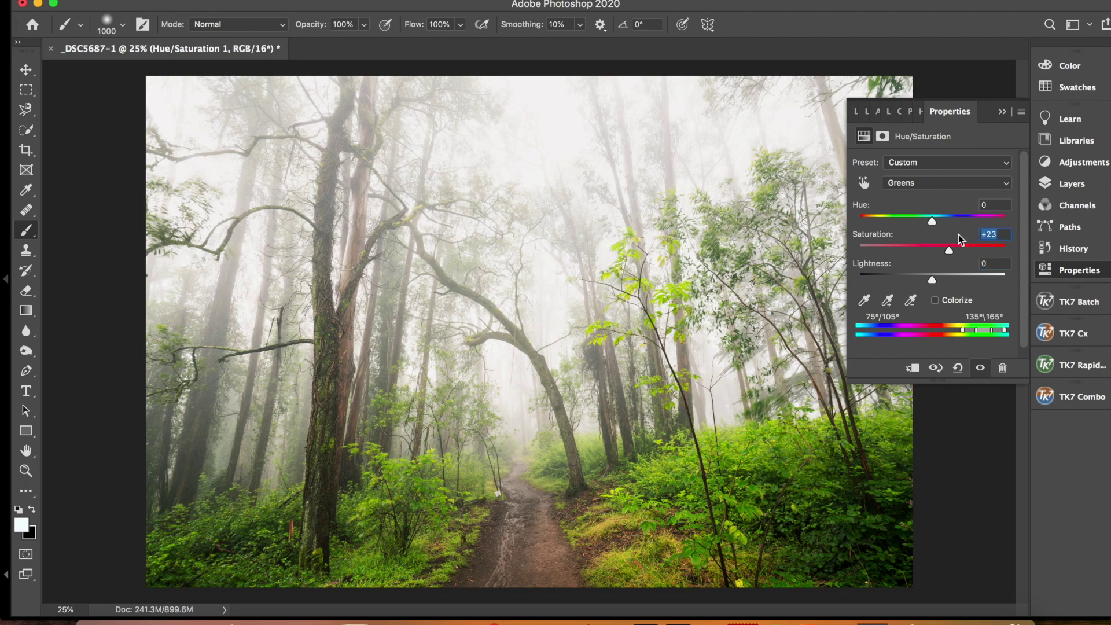
{"action": "type", "text": "15"}
{"action": "type", "text": "20"}
{"action": "left_click_drag", "start_coordinate": [994, 232], "coordinate": [950, 229]}
{"action": "type", "text": "15"}
{"action": "key", "text": "Return"}
Step: Open the _DSC5687 smart object's raw settings at the HSL Color Mixer
{"action": "left_click", "coordinate": [867, 113]}
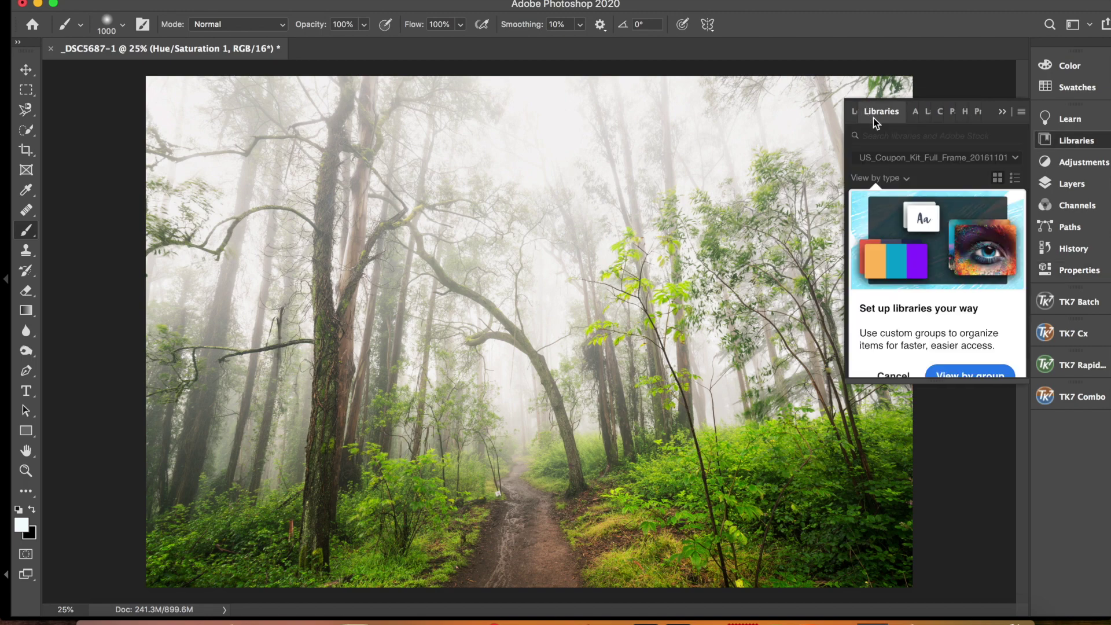
{"action": "left_click", "coordinate": [926, 113]}
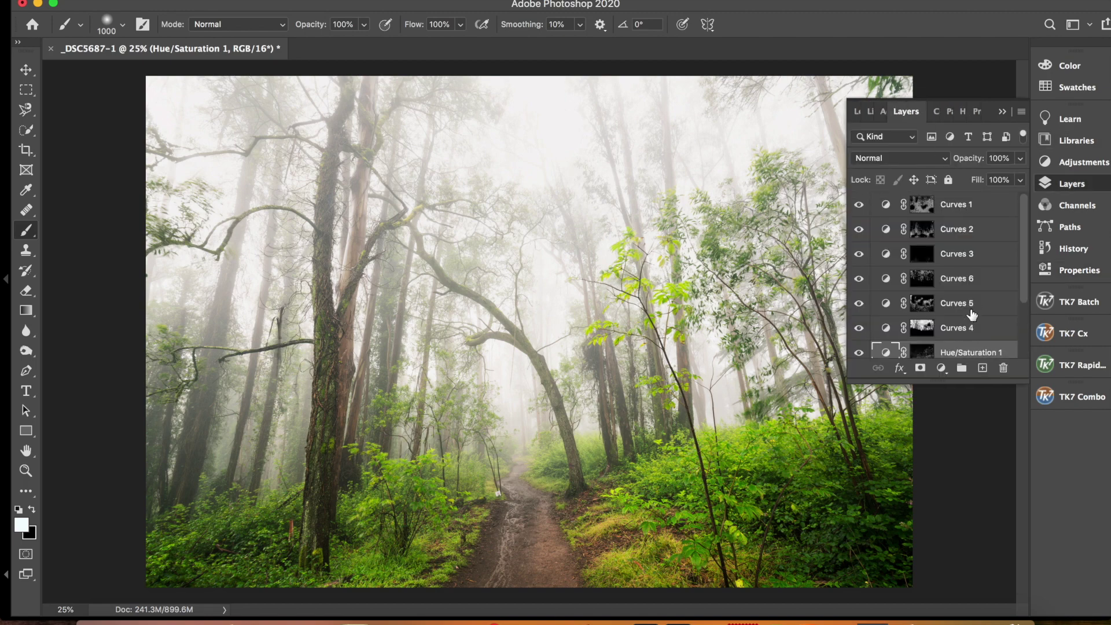
{"action": "scroll", "coordinate": [949, 337], "scroll_direction": "down", "scroll_amount": 3}
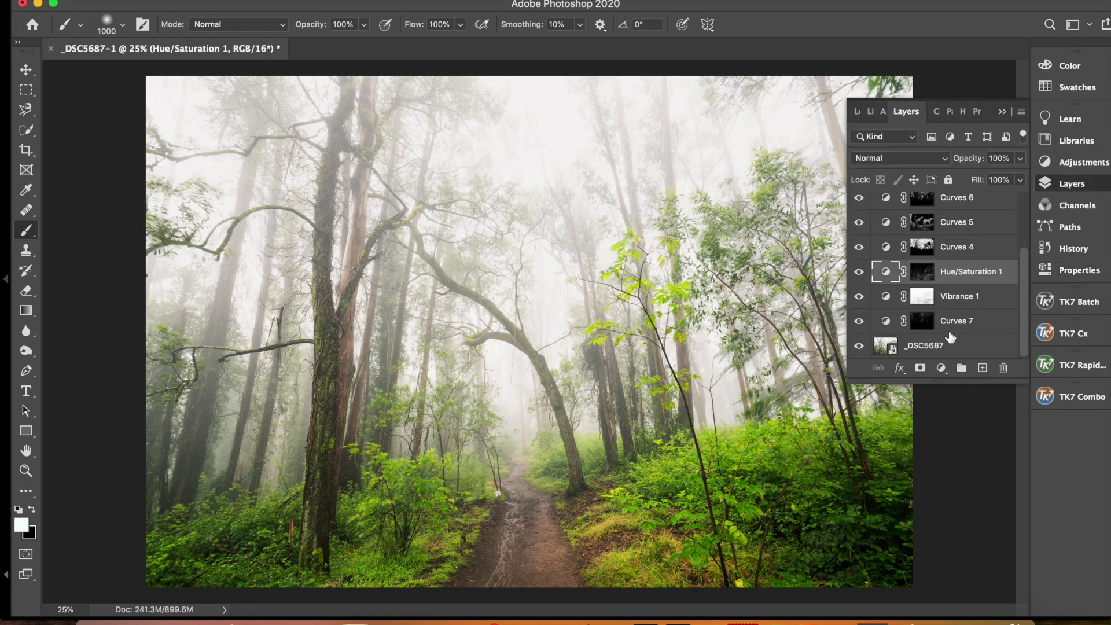
{"action": "double_click", "coordinate": [892, 350]}
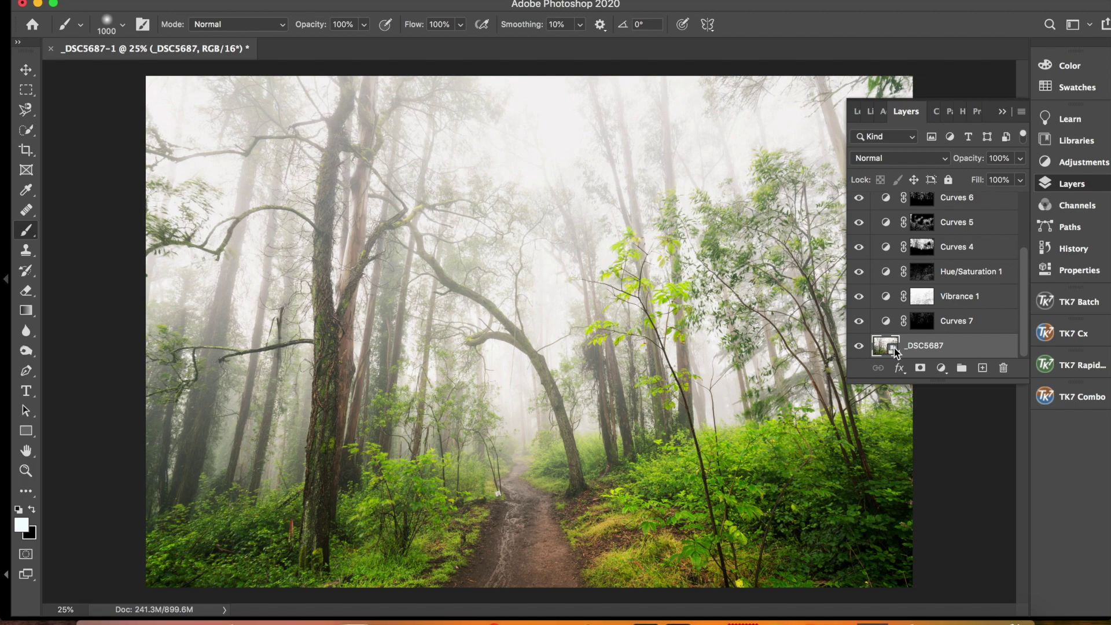
{"action": "scroll", "coordinate": [929, 405], "scroll_direction": "down", "scroll_amount": 10}
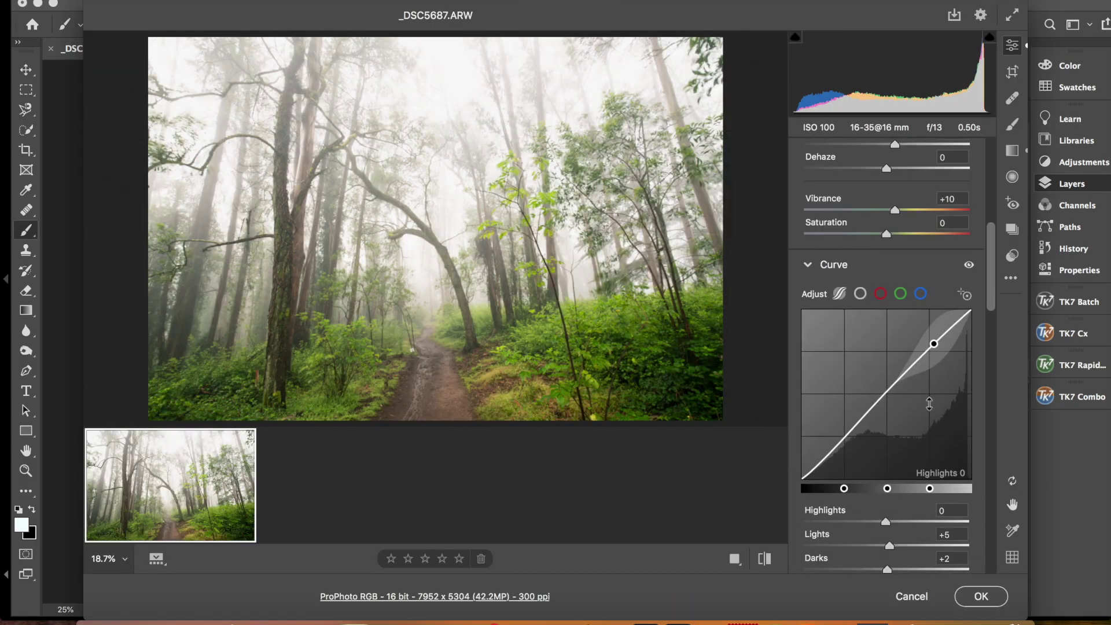
{"action": "scroll", "coordinate": [929, 404], "scroll_direction": "down", "scroll_amount": 8}
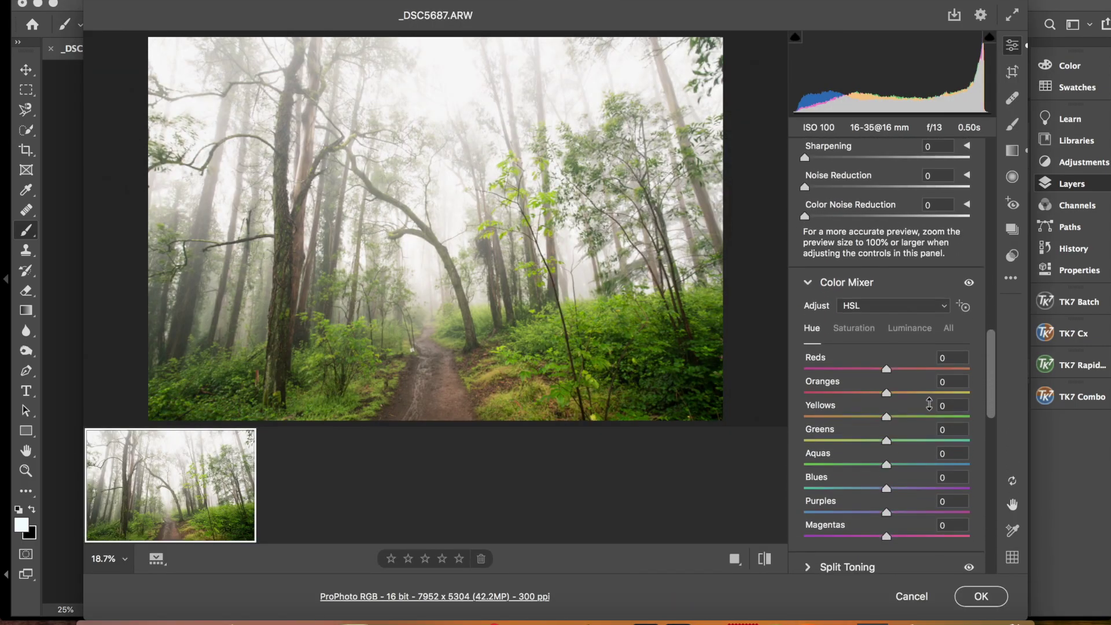
Step: Set the Color Mixer luminance to +16 for Yellows and +12 for Greens, lower Oranges slightly, and apply the raw edits
{"action": "left_click", "coordinate": [911, 329]}
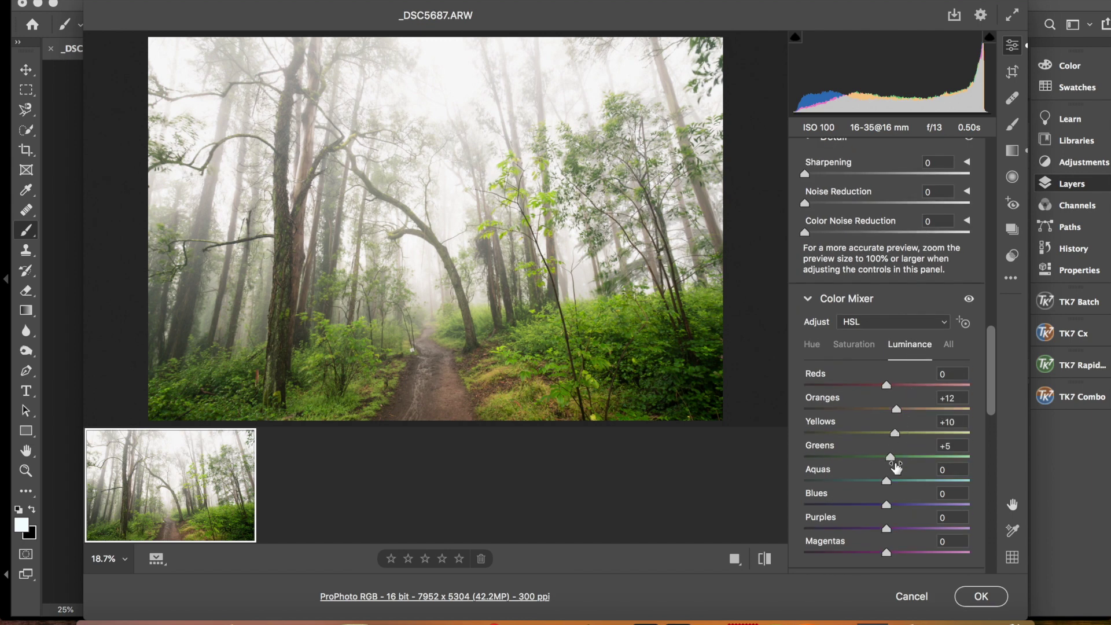
{"action": "left_click_drag", "start_coordinate": [892, 460], "coordinate": [900, 436]}
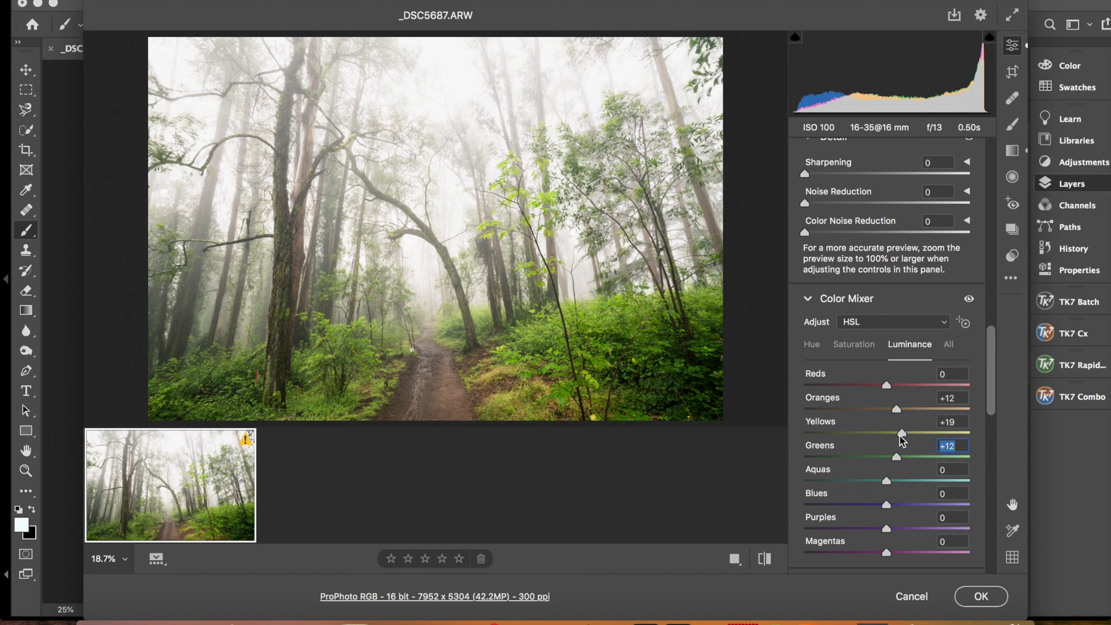
{"action": "left_click", "coordinate": [862, 351]}
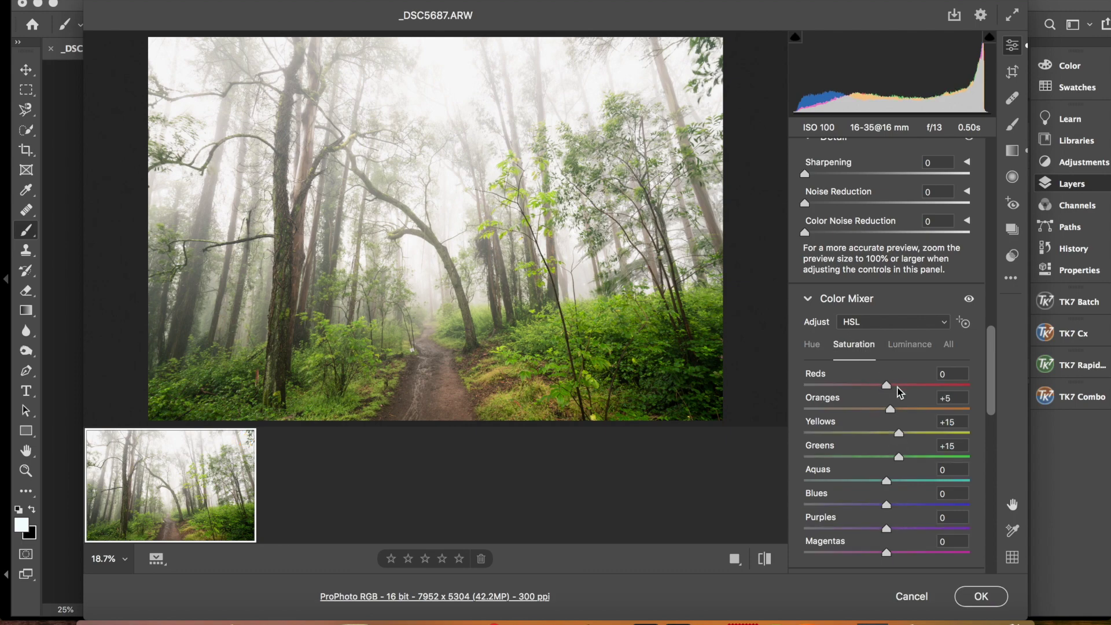
{"action": "left_click", "coordinate": [900, 349]}
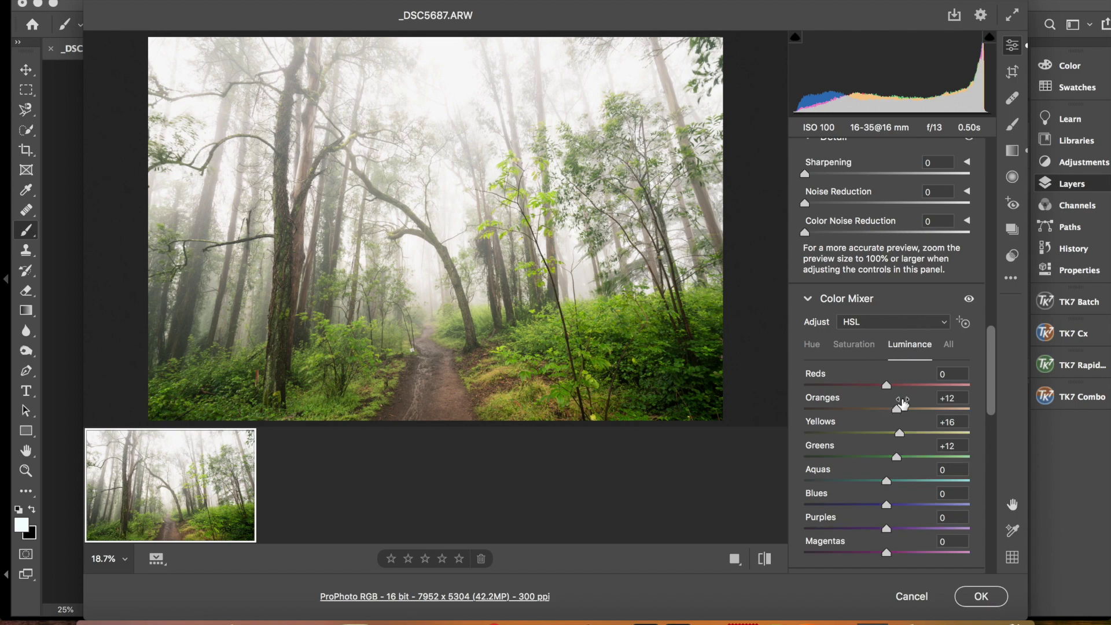
{"action": "left_click_drag", "start_coordinate": [895, 409], "coordinate": [892, 408]}
{"action": "left_click", "coordinate": [981, 597]}
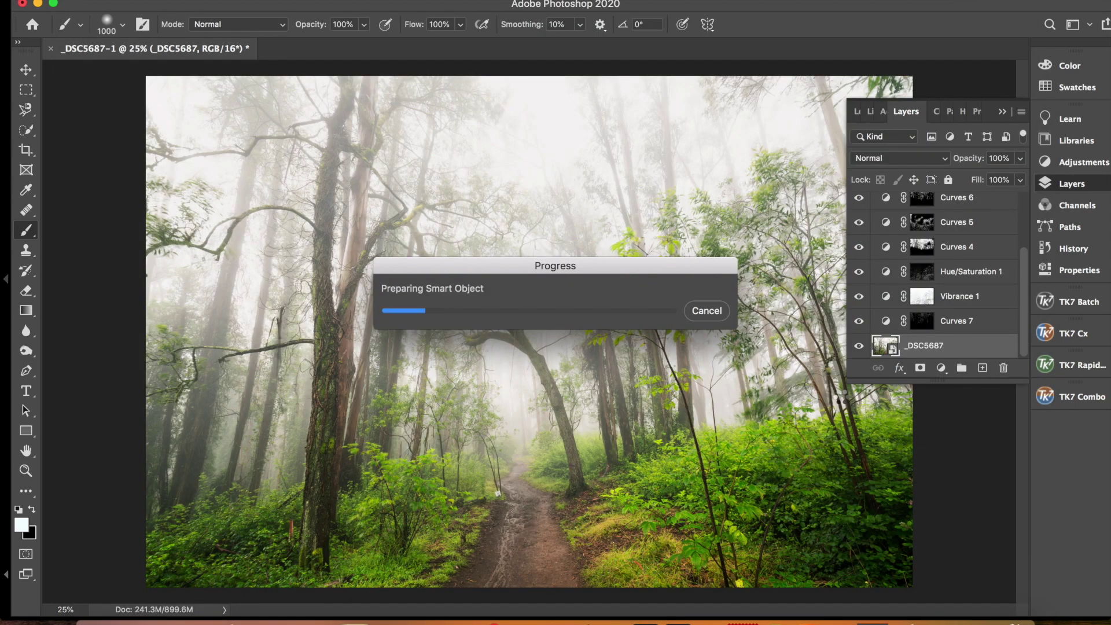
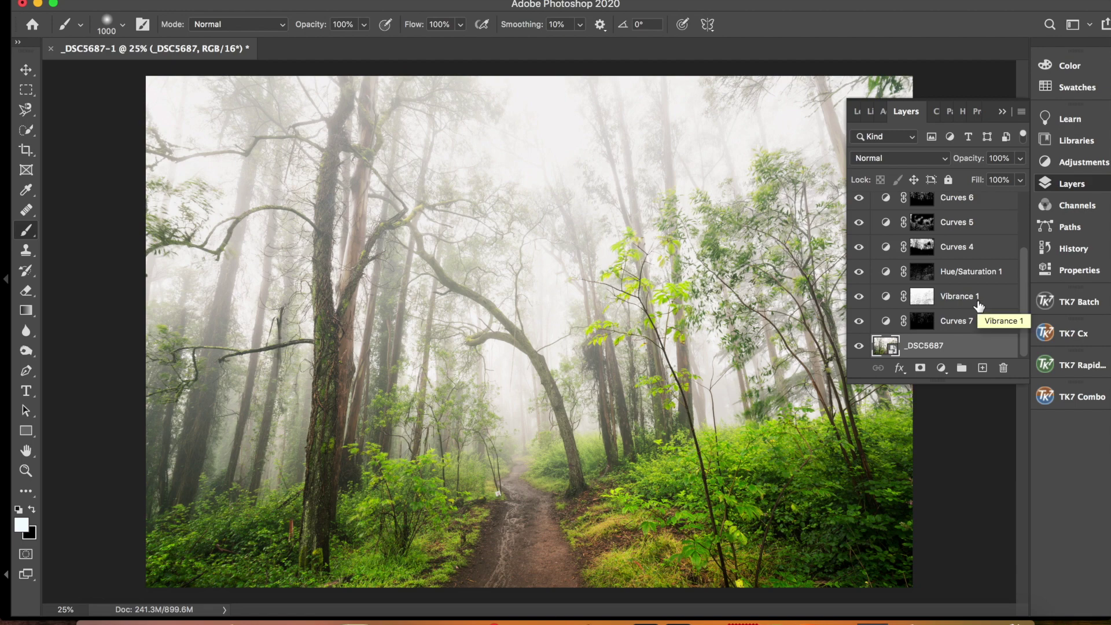
Step: Add a Soft Light layer filled with 50% gray above the _DSC5687 layer
{"action": "left_click", "coordinate": [983, 372], "text": "super"}
{"action": "left_click_drag", "start_coordinate": [982, 349], "coordinate": [1005, 370]}
{"action": "left_click", "coordinate": [983, 371], "text": "alt"}
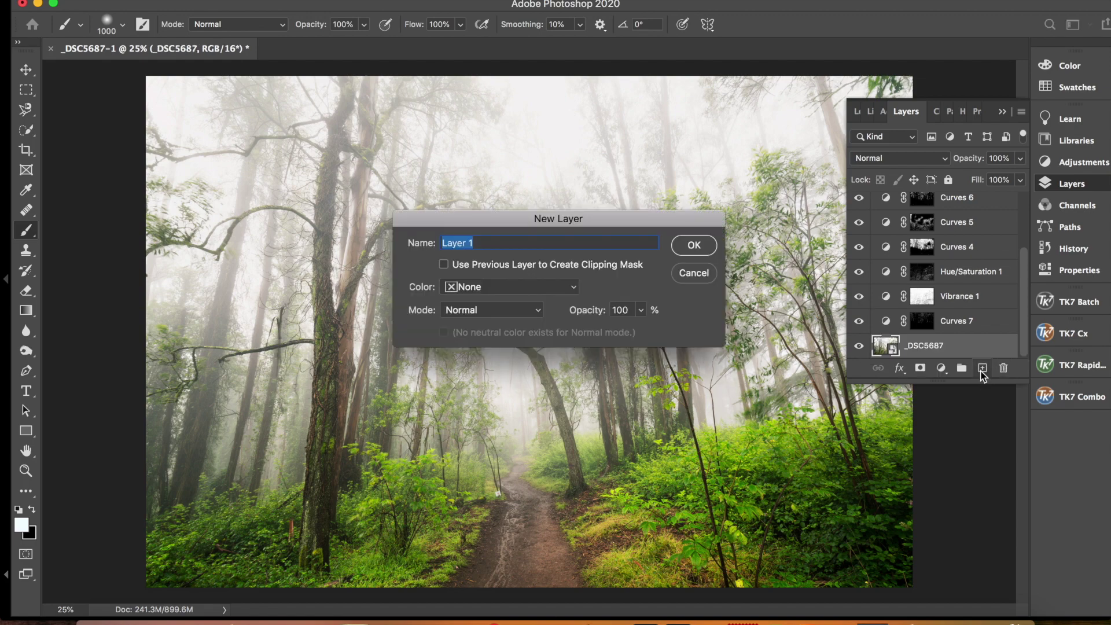
{"action": "left_click", "coordinate": [511, 323]}
{"action": "left_click", "coordinate": [503, 506]}
{"action": "left_click", "coordinate": [443, 332]}
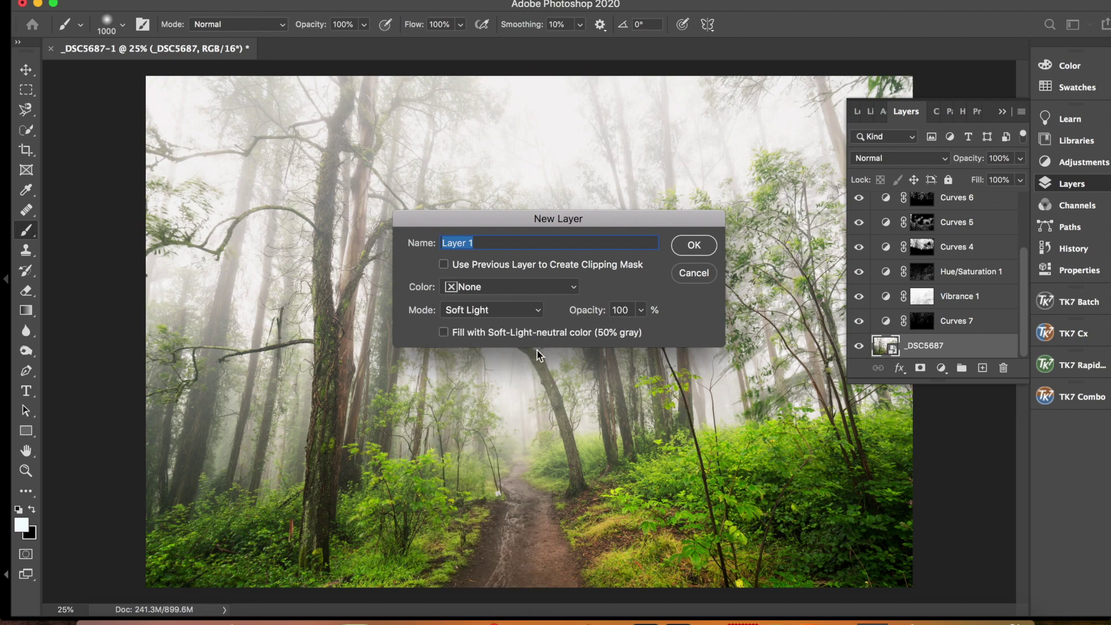
{"action": "left_click", "coordinate": [694, 245]}
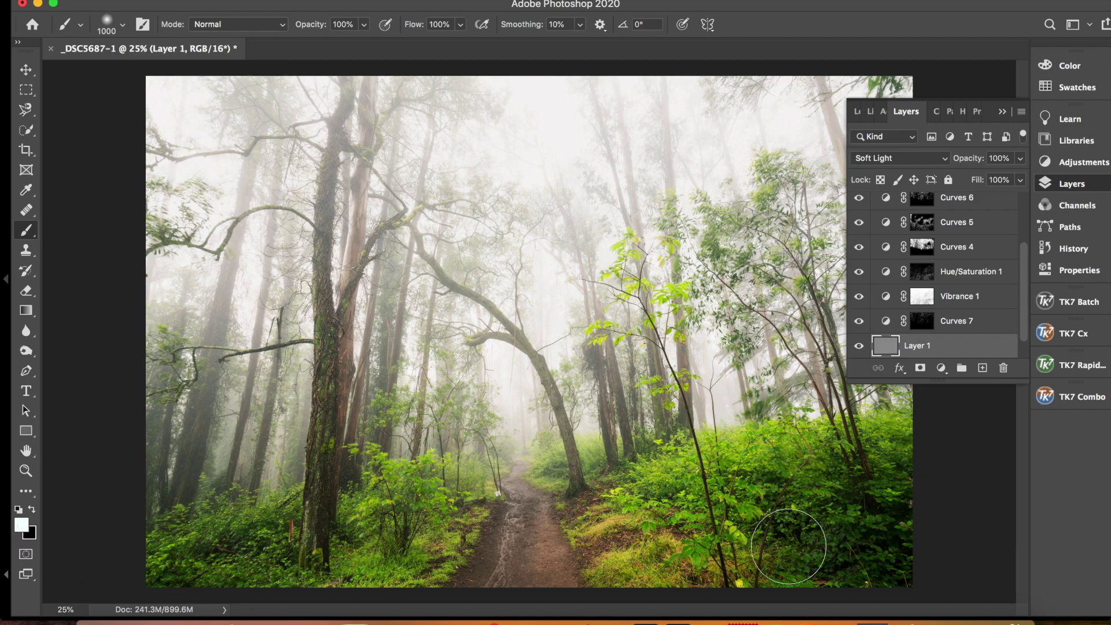
Step: Sample green from the foliage near the large trunk and lighten it to pale green e4ffb7 as the foreground color
{"action": "left_click", "coordinate": [21, 526]}
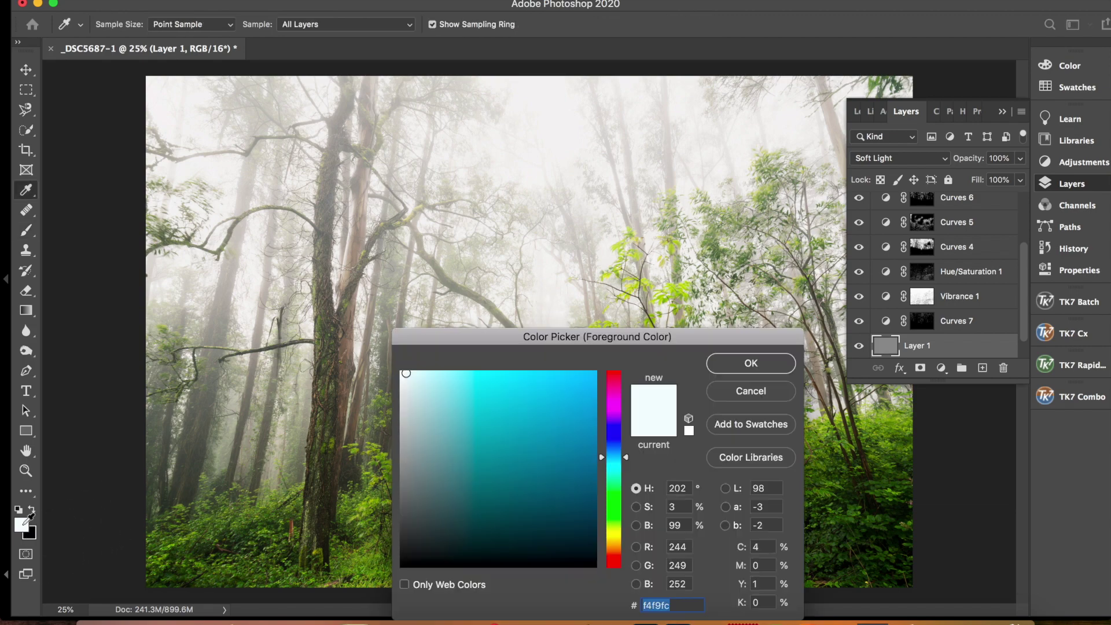
{"action": "left_click_drag", "start_coordinate": [618, 342], "coordinate": [759, 341]}
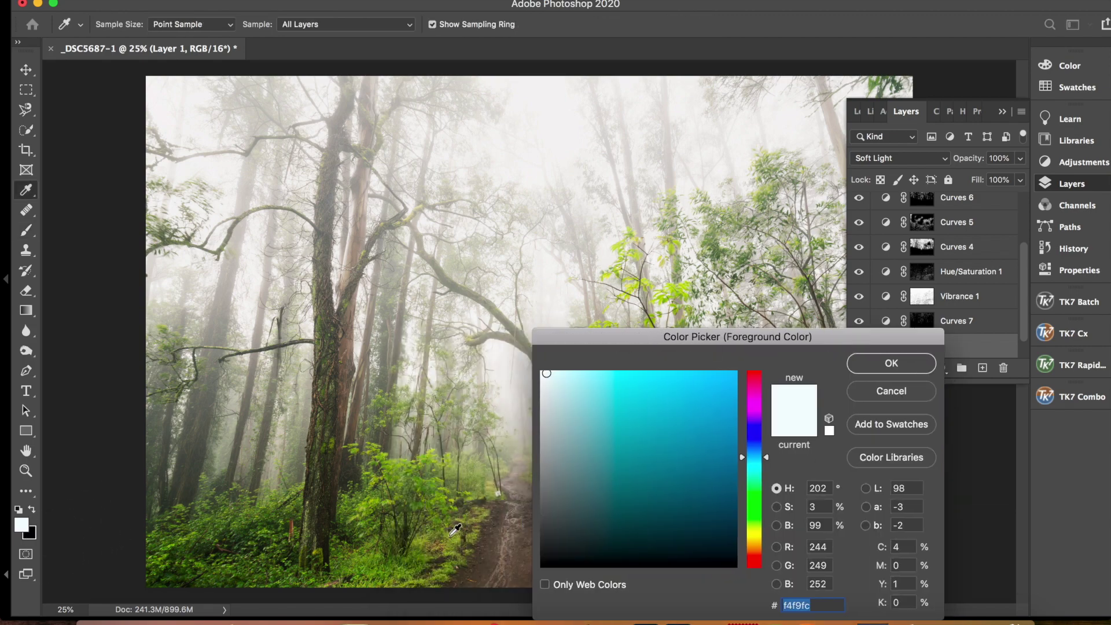
{"action": "left_click", "coordinate": [363, 513]}
{"action": "left_click_drag", "start_coordinate": [627, 426], "coordinate": [596, 370]}
{"action": "left_click", "coordinate": [886, 364]}
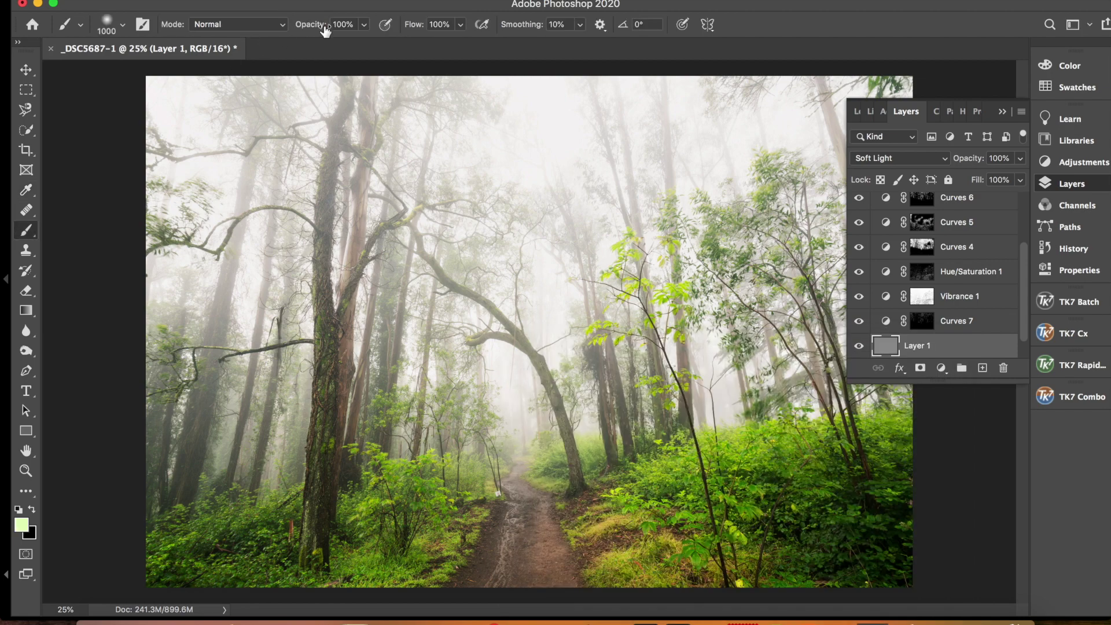
Step: Set the brush to 10% opacity and a size of 500 px
{"action": "left_click", "coordinate": [350, 25]}
{"action": "type", "text": "10"}
{"action": "left_click", "coordinate": [116, 30]}
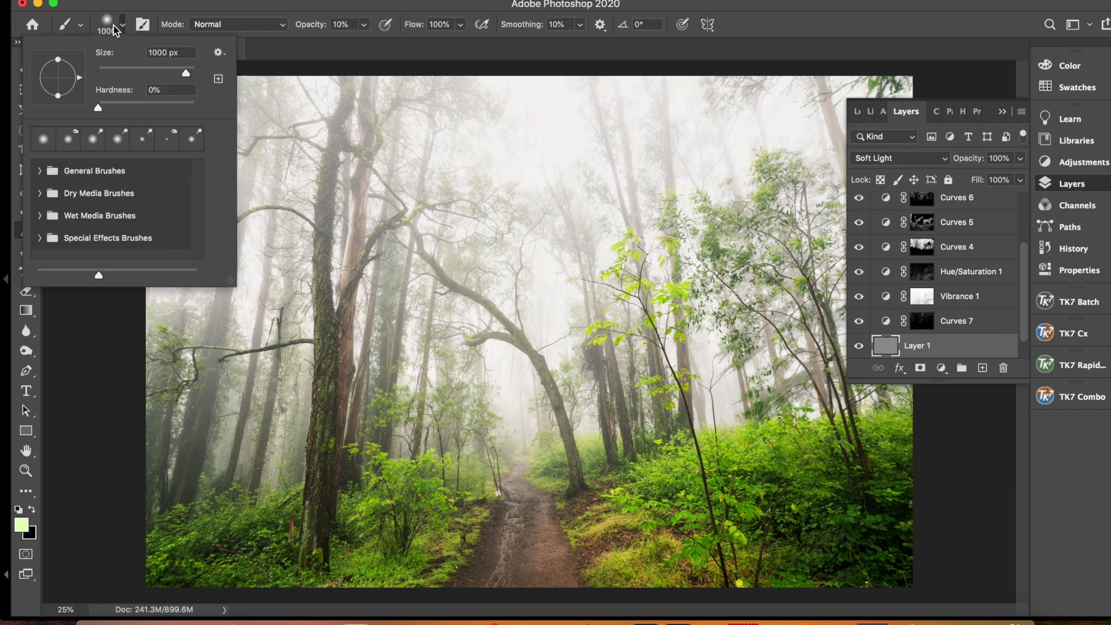
{"action": "double_click", "coordinate": [167, 52]}
{"action": "type", "text": "500"}
Step: Paint pale green on the Soft Light layer over the bushes on both sides of the path
{"action": "left_click", "coordinate": [875, 347]}
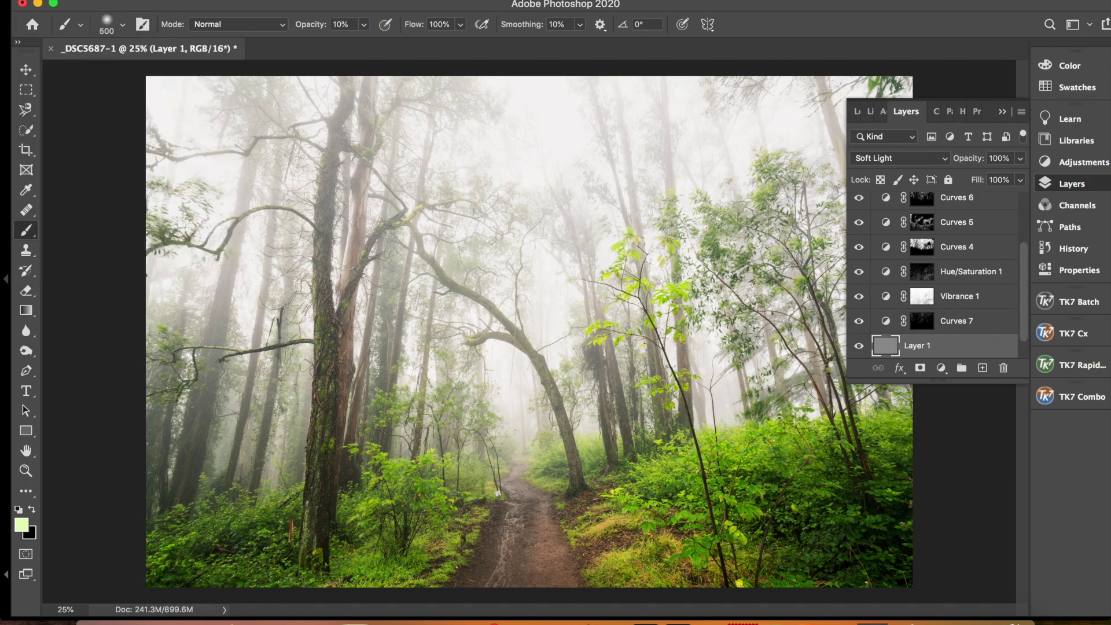
{"action": "mouse_move", "coordinate": [367, 503]}
{"action": "left_mouse_down"}
{"action": "mouse_move", "coordinate": [419, 471]}
{"action": "mouse_move", "coordinate": [413, 526]}
{"action": "mouse_move", "coordinate": [381, 565]}
{"action": "mouse_move", "coordinate": [402, 575]}
{"action": "left_mouse_up"}
{"action": "left_click_drag", "start_coordinate": [885, 450], "coordinate": [893, 471]}
Step: Sample the yellowish grass beside the path and lighten it to a pale yellow foreground color
{"action": "left_click", "coordinate": [21, 525]}
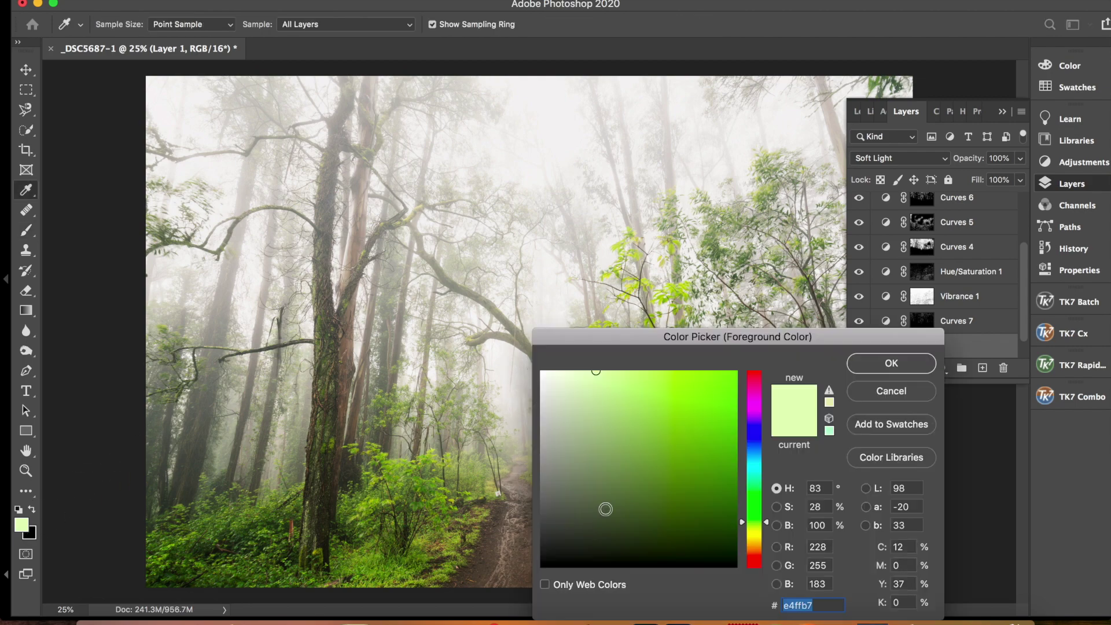
{"action": "left_click_drag", "start_coordinate": [672, 345], "coordinate": [806, 283]}
{"action": "left_click", "coordinate": [602, 529]}
{"action": "left_click_drag", "start_coordinate": [736, 362], "coordinate": [727, 314]}
{"action": "left_click", "coordinate": [1026, 311]}
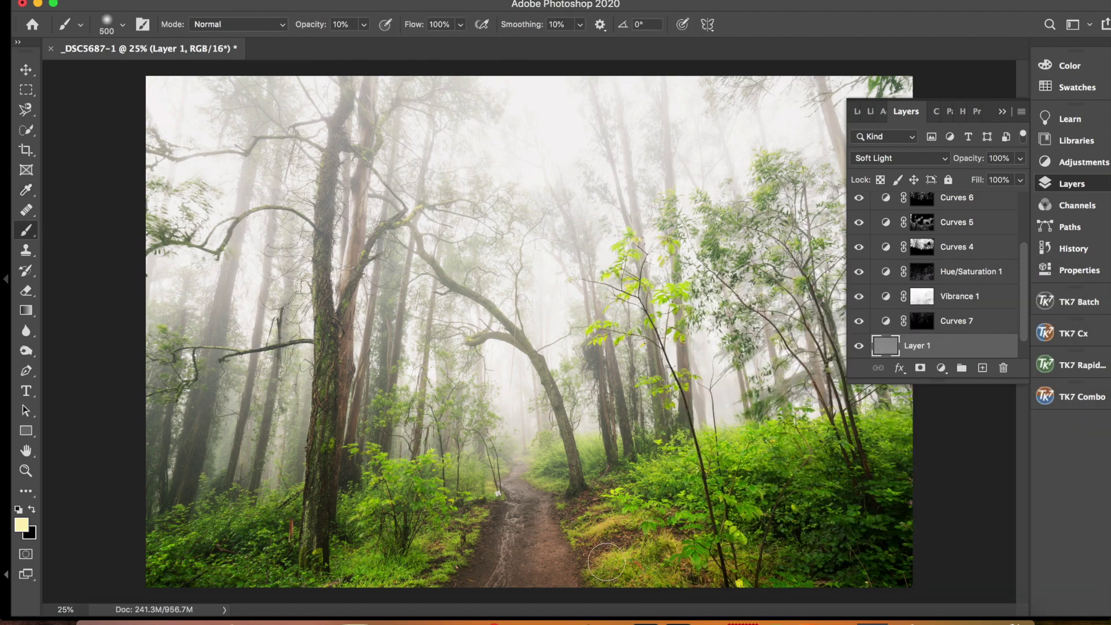
Step: Paint pale yellow on the Soft Light layer over the grass beside the path and the bright leaves of the thin central tree
{"action": "mouse_move", "coordinate": [627, 551]}
{"action": "left_mouse_down"}
{"action": "mouse_move", "coordinate": [645, 539]}
{"action": "mouse_move", "coordinate": [668, 567]}
{"action": "mouse_move", "coordinate": [728, 576]}
{"action": "mouse_move", "coordinate": [769, 566]}
{"action": "left_mouse_up"}
{"action": "left_click_drag", "start_coordinate": [470, 550], "coordinate": [353, 565]}
{"action": "mouse_move", "coordinate": [635, 254]}
{"action": "left_mouse_down"}
{"action": "mouse_move", "coordinate": [667, 254]}
{"action": "mouse_move", "coordinate": [675, 317]}
{"action": "left_mouse_up"}
Step: Compare the photo with and without the Soft Light painting layer
{"action": "left_click", "coordinate": [859, 347]}
{"action": "left_click", "coordinate": [859, 346]}
{"action": "left_click", "coordinate": [860, 346]}
{"action": "left_click", "coordinate": [860, 347]}
{"action": "left_click", "coordinate": [860, 348]}
{"action": "left_click", "coordinate": [860, 348]}
{"action": "left_click", "coordinate": [860, 348]}
{"action": "left_click", "coordinate": [859, 348]}
{"action": "left_click", "coordinate": [859, 347]}
{"action": "left_click", "coordinate": [859, 347]}
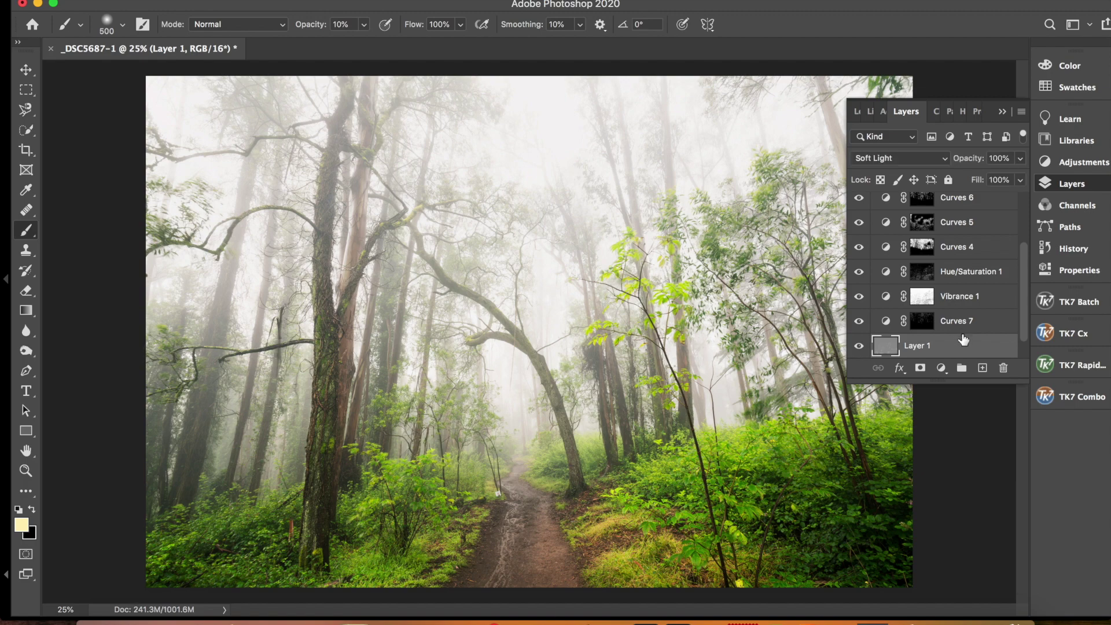
Step: Add an Overlay layer filled with 50% gray directly above the _DSC5687 layer
{"action": "scroll", "coordinate": [965, 339], "scroll_direction": "down", "scroll_amount": 2}
{"action": "left_click", "coordinate": [966, 351]}
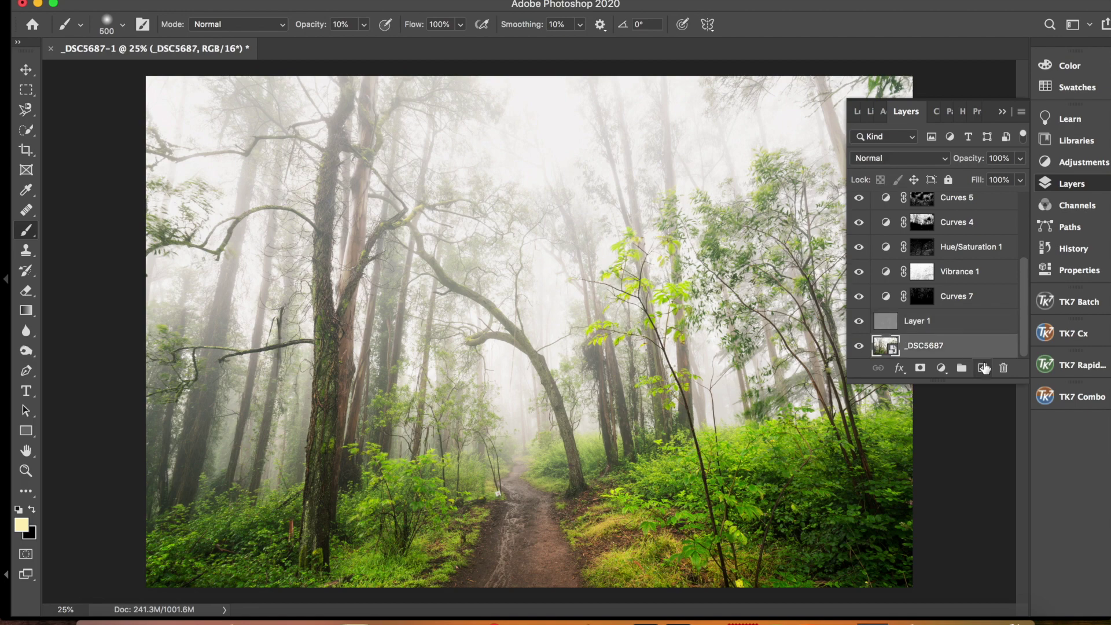
{"action": "left_click", "coordinate": [984, 368], "text": "alt"}
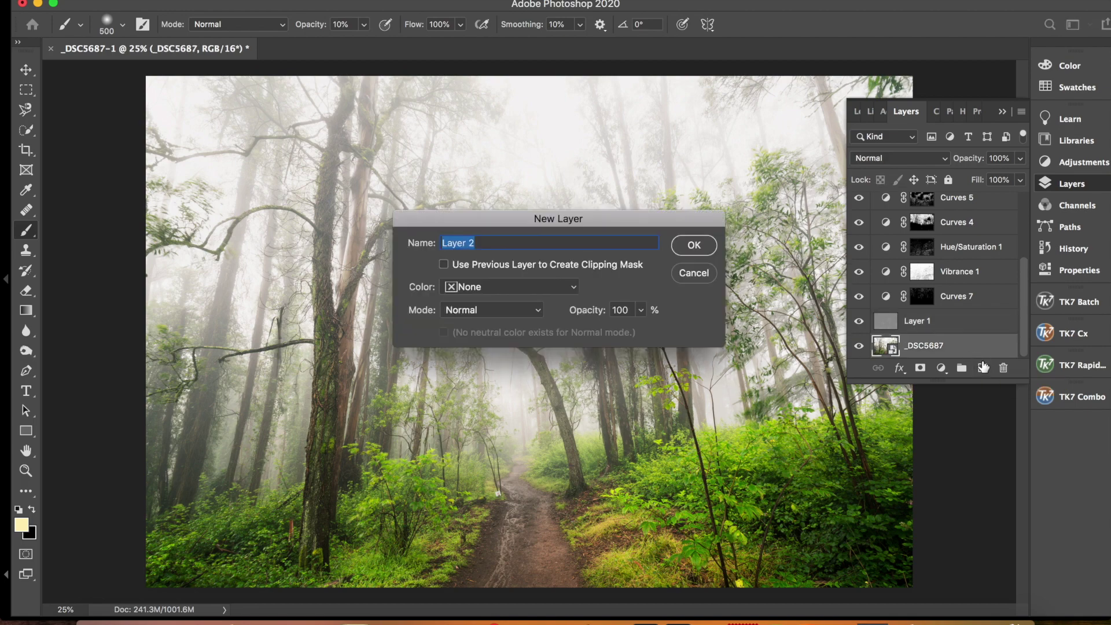
{"action": "left_click", "coordinate": [497, 315]}
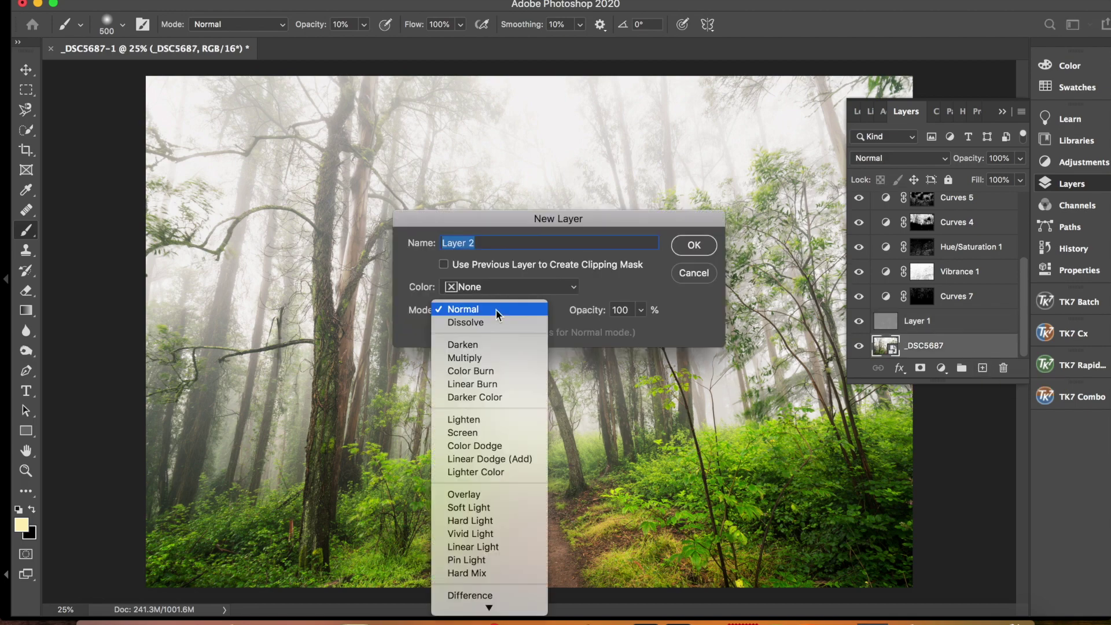
{"action": "left_click", "coordinate": [481, 494]}
{"action": "left_click", "coordinate": [522, 330]}
{"action": "left_click", "coordinate": [707, 246]}
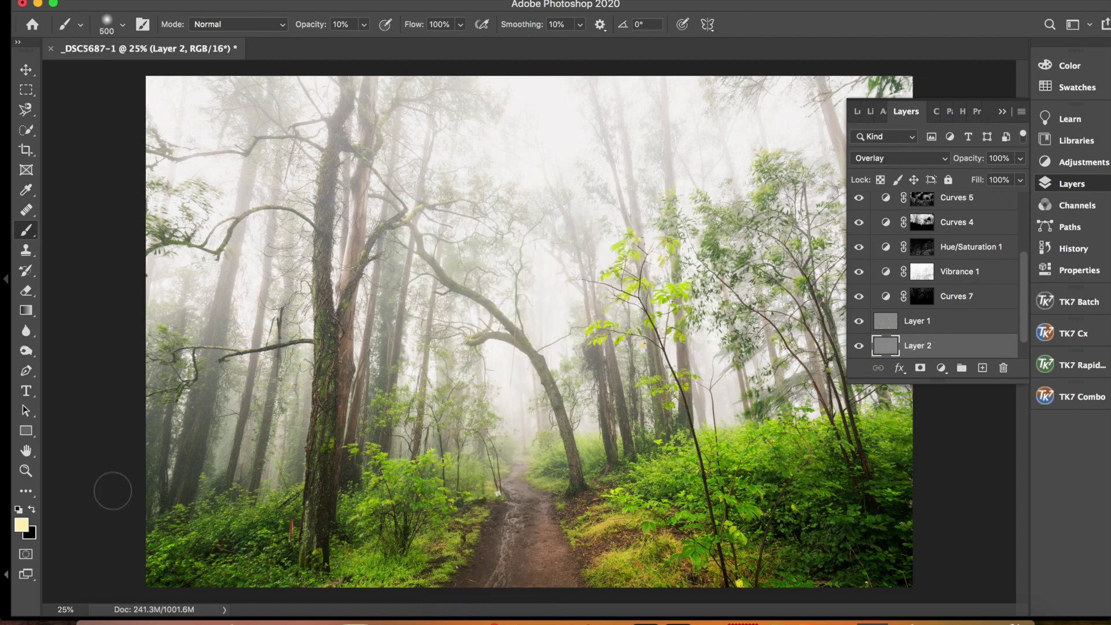
Step: Paint black at 5% brush opacity on the Overlay layer over the tree trunk, undergrowth and edges of the path
{"action": "left_click", "coordinate": [32, 511]}
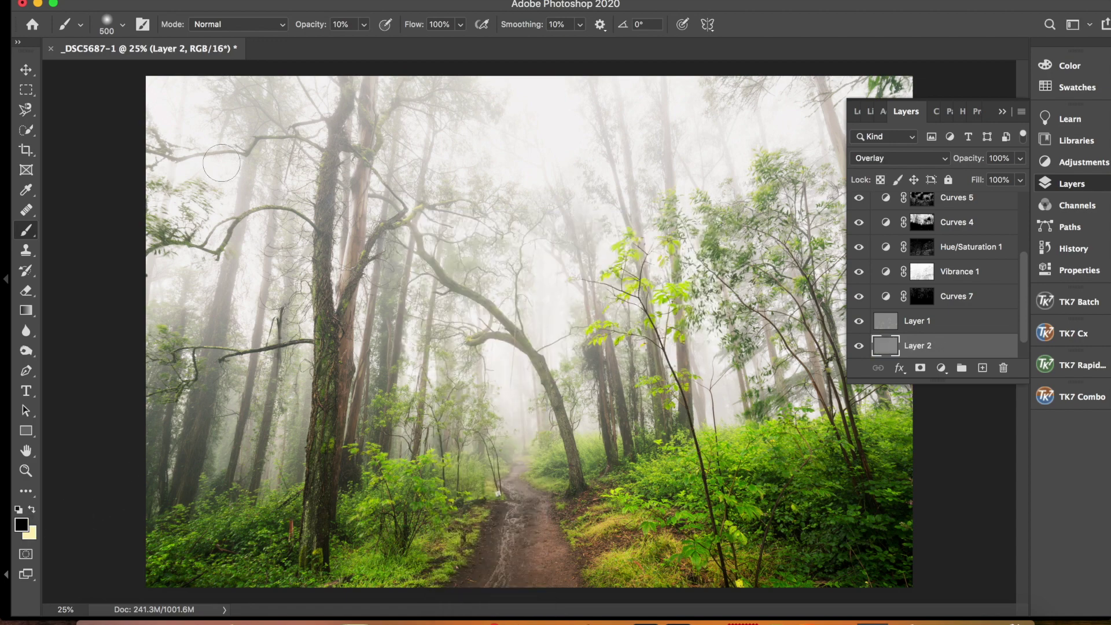
{"action": "left_click", "coordinate": [352, 25]}
{"action": "type", "text": "5"}
{"action": "mouse_move", "coordinate": [331, 455]}
{"action": "left_mouse_down"}
{"action": "mouse_move", "coordinate": [332, 540]}
{"action": "mouse_move", "coordinate": [346, 463]}
{"action": "left_mouse_up"}
{"action": "left_click_drag", "start_coordinate": [239, 534], "coordinate": [233, 530]}
{"action": "mouse_move", "coordinate": [495, 526]}
{"action": "left_mouse_down"}
{"action": "mouse_move", "coordinate": [472, 562]}
{"action": "mouse_move", "coordinate": [519, 512]}
{"action": "mouse_move", "coordinate": [543, 550]}
{"action": "mouse_move", "coordinate": [542, 511]}
{"action": "left_mouse_up"}
{"action": "mouse_move", "coordinate": [585, 575]}
{"action": "left_mouse_down"}
{"action": "mouse_move", "coordinate": [492, 493]}
{"action": "mouse_move", "coordinate": [438, 601]}
{"action": "mouse_move", "coordinate": [550, 507]}
{"action": "left_mouse_up"}
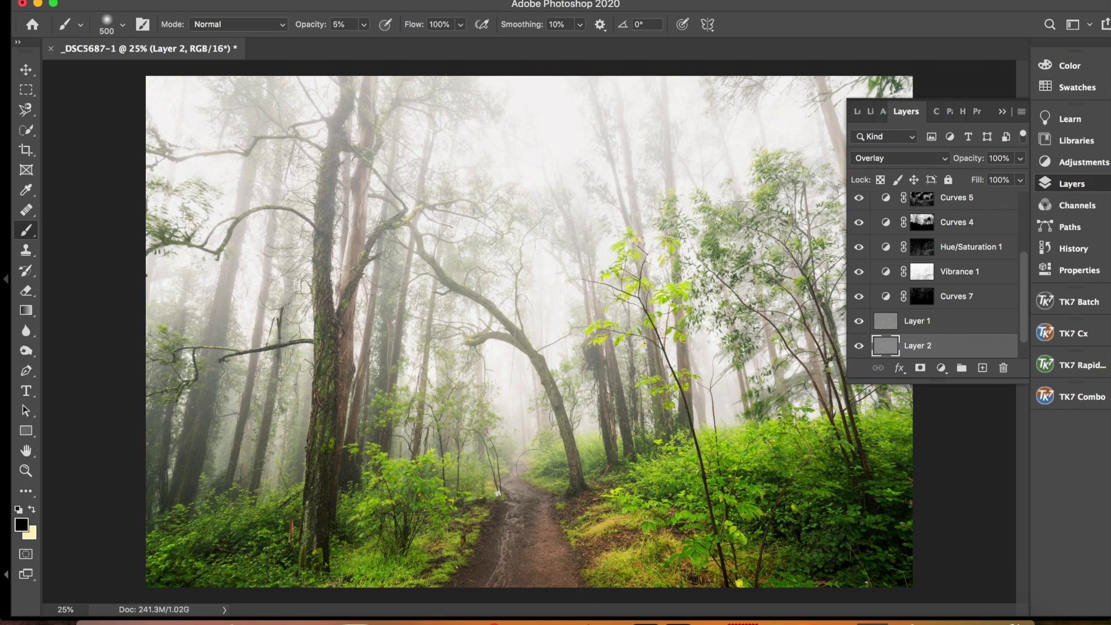
{"action": "mouse_move", "coordinate": [633, 537]}
{"action": "left_mouse_down"}
{"action": "mouse_move", "coordinate": [593, 503]}
{"action": "mouse_move", "coordinate": [590, 520]}
{"action": "mouse_move", "coordinate": [700, 575]}
{"action": "mouse_move", "coordinate": [756, 539]}
{"action": "mouse_move", "coordinate": [766, 492]}
{"action": "mouse_move", "coordinate": [740, 489]}
{"action": "mouse_move", "coordinate": [894, 452]}
{"action": "mouse_move", "coordinate": [808, 532]}
{"action": "mouse_move", "coordinate": [850, 550]}
{"action": "mouse_move", "coordinate": [787, 533]}
{"action": "mouse_move", "coordinate": [408, 540]}
{"action": "mouse_move", "coordinate": [454, 523]}
{"action": "mouse_move", "coordinate": [338, 545]}
{"action": "mouse_move", "coordinate": [437, 521]}
{"action": "mouse_move", "coordinate": [256, 556]}
{"action": "mouse_move", "coordinate": [173, 524]}
{"action": "left_mouse_up"}
{"action": "mouse_move", "coordinate": [621, 442]}
{"action": "left_mouse_down"}
{"action": "mouse_move", "coordinate": [607, 456]}
{"action": "mouse_move", "coordinate": [721, 437]}
{"action": "left_mouse_up"}
Step: Compare the photo with and without the Overlay layer, and set the layer's opacity to 90%
{"action": "left_click", "coordinate": [862, 347]}
{"action": "left_click", "coordinate": [861, 347]}
{"action": "left_click", "coordinate": [861, 348]}
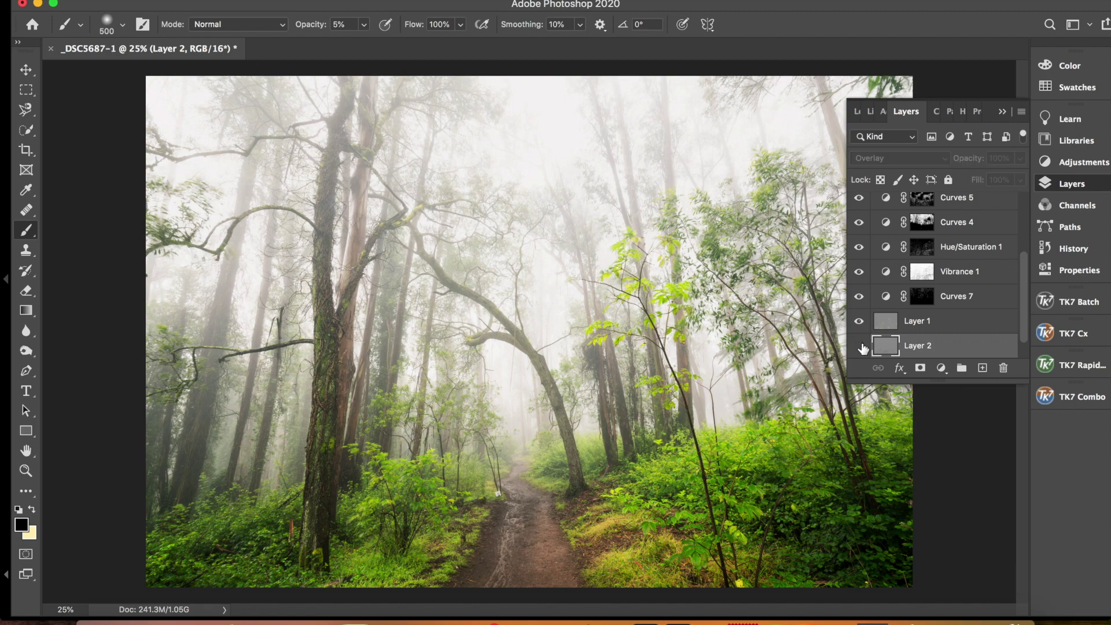
{"action": "left_click", "coordinate": [861, 347]}
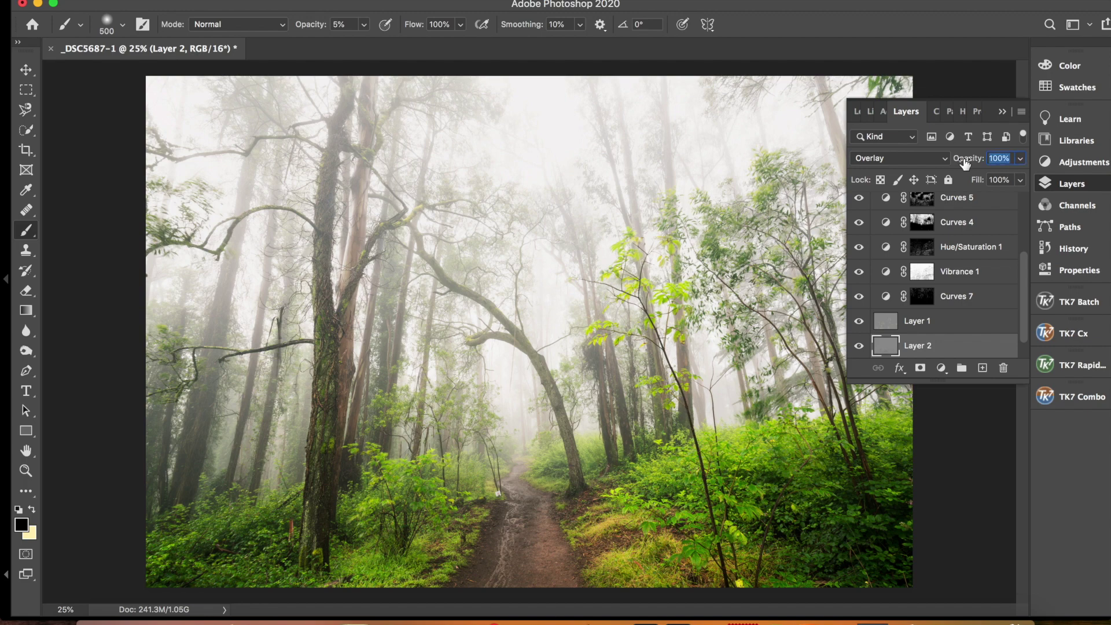
{"action": "type", "text": "9"}
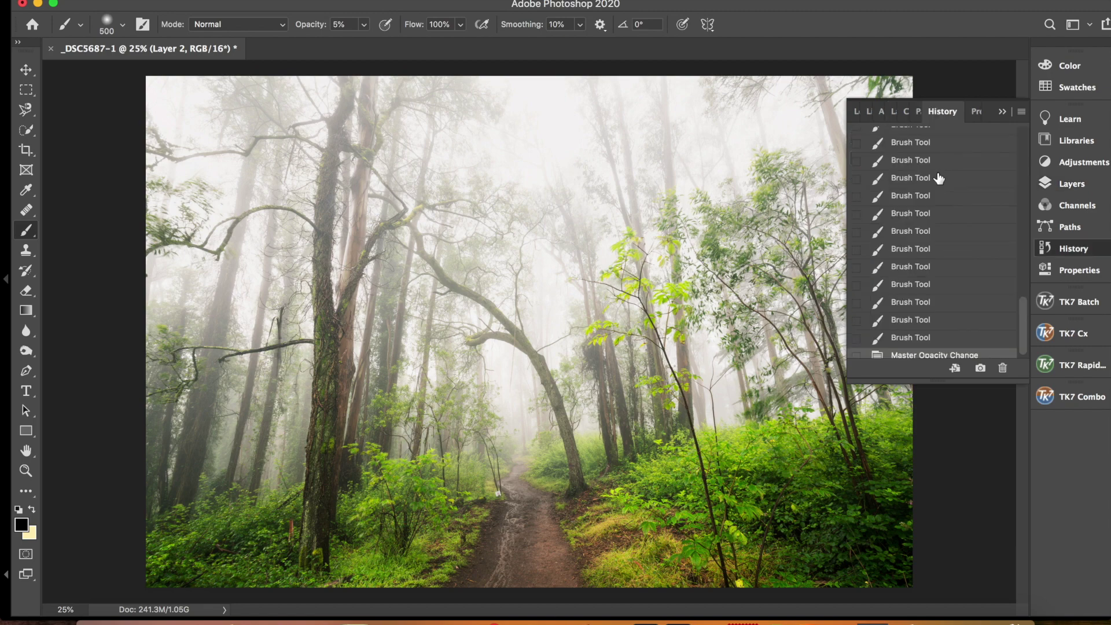
Step: Compare the opening history state of the photo with the latest edited state several times, ending on the latest
{"action": "scroll", "coordinate": [939, 181], "scroll_direction": "up", "scroll_amount": 5}
{"action": "left_click", "coordinate": [933, 142]}
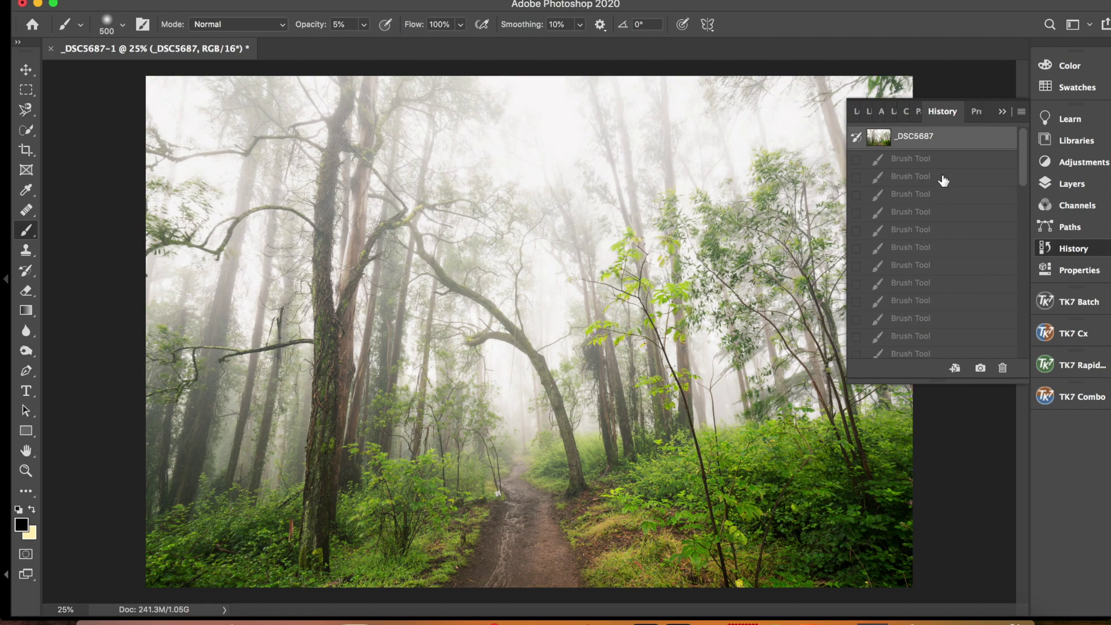
{"action": "scroll", "coordinate": [937, 246], "scroll_direction": "down", "scroll_amount": 5}
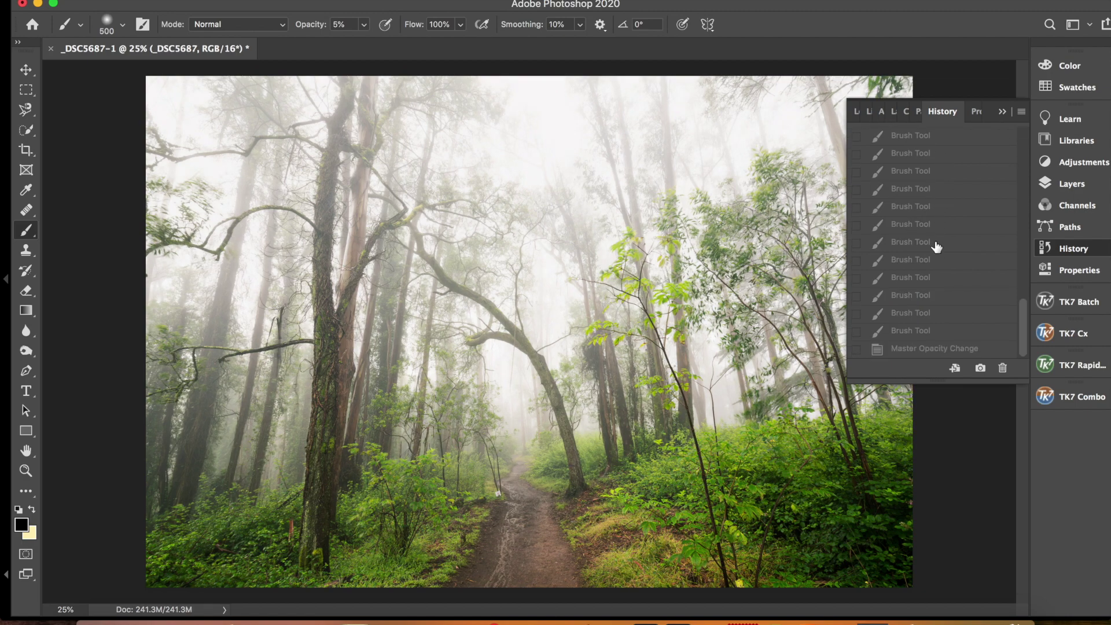
{"action": "left_click", "coordinate": [914, 349]}
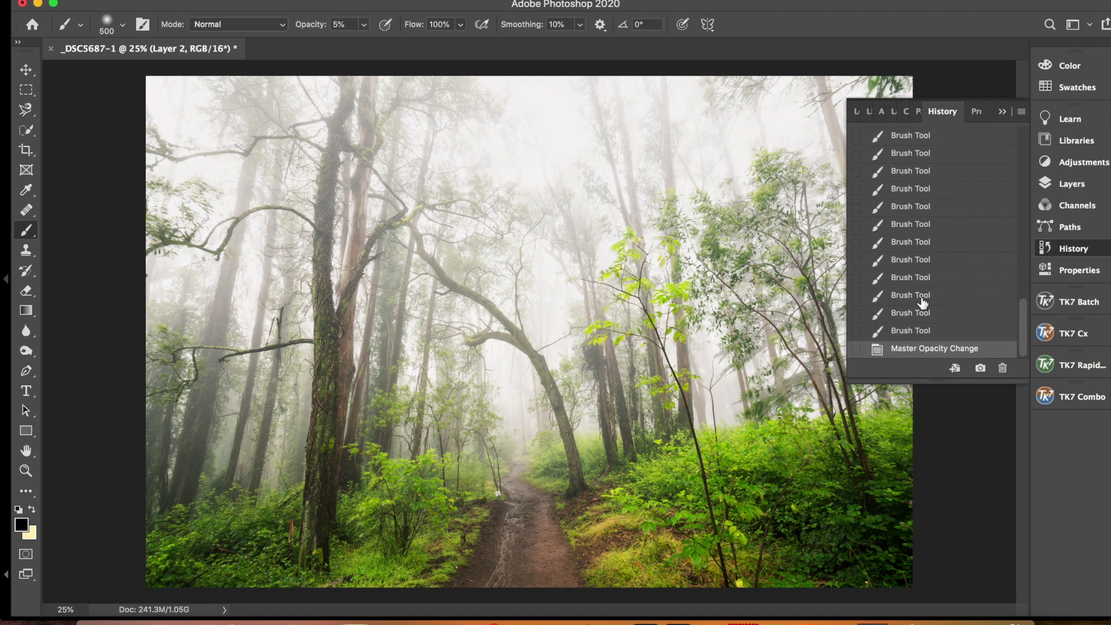
{"action": "scroll", "coordinate": [922, 269], "scroll_direction": "up", "scroll_amount": 5}
{"action": "left_click", "coordinate": [918, 137]}
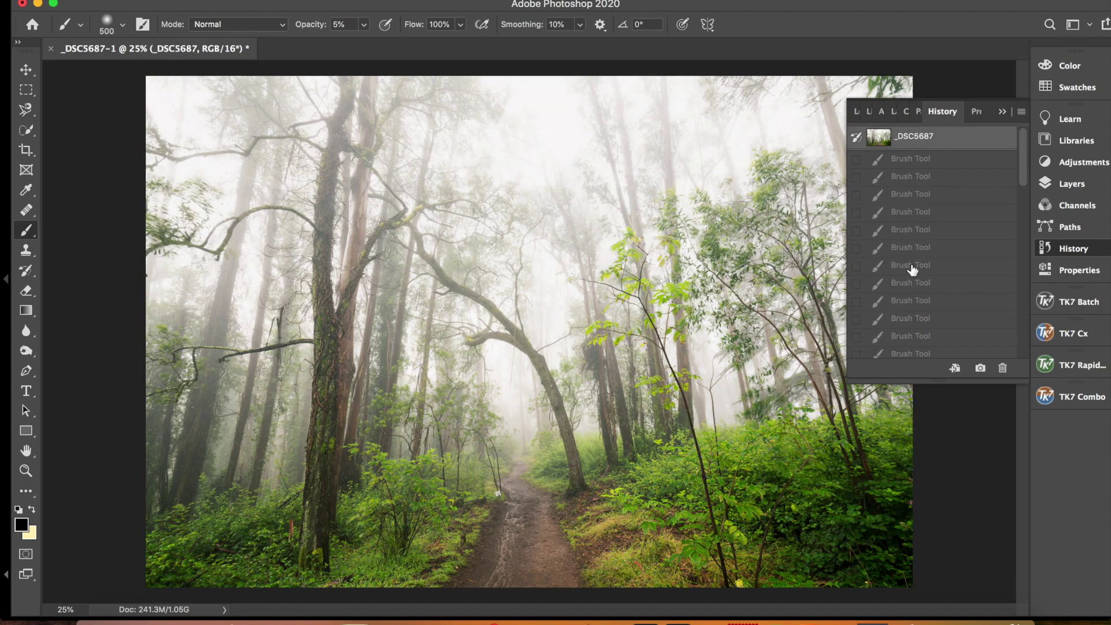
{"action": "scroll", "coordinate": [913, 273], "scroll_direction": "down", "scroll_amount": 5}
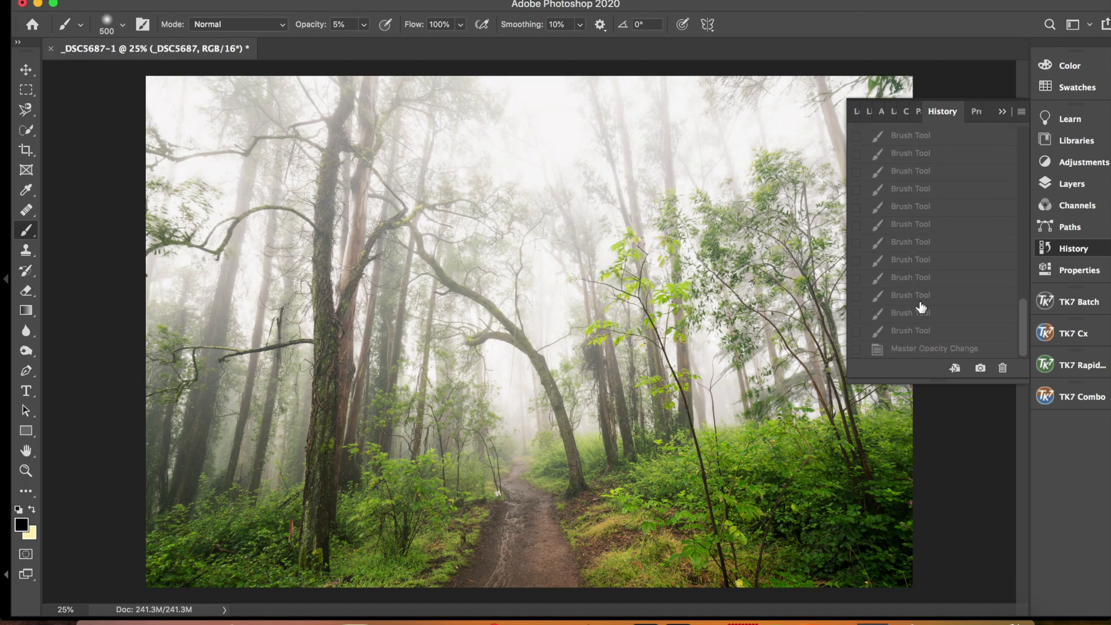
{"action": "left_click", "coordinate": [920, 349]}
{"action": "scroll", "coordinate": [919, 272], "scroll_direction": "up", "scroll_amount": 5}
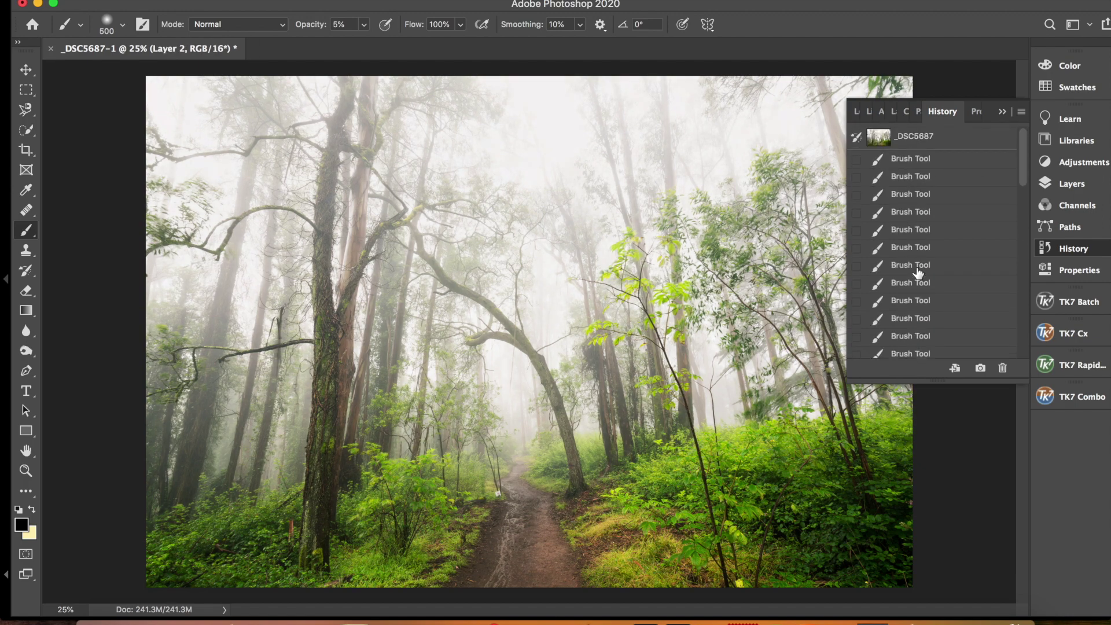
{"action": "left_click", "coordinate": [928, 136]}
{"action": "scroll", "coordinate": [920, 266], "scroll_direction": "down", "scroll_amount": 5}
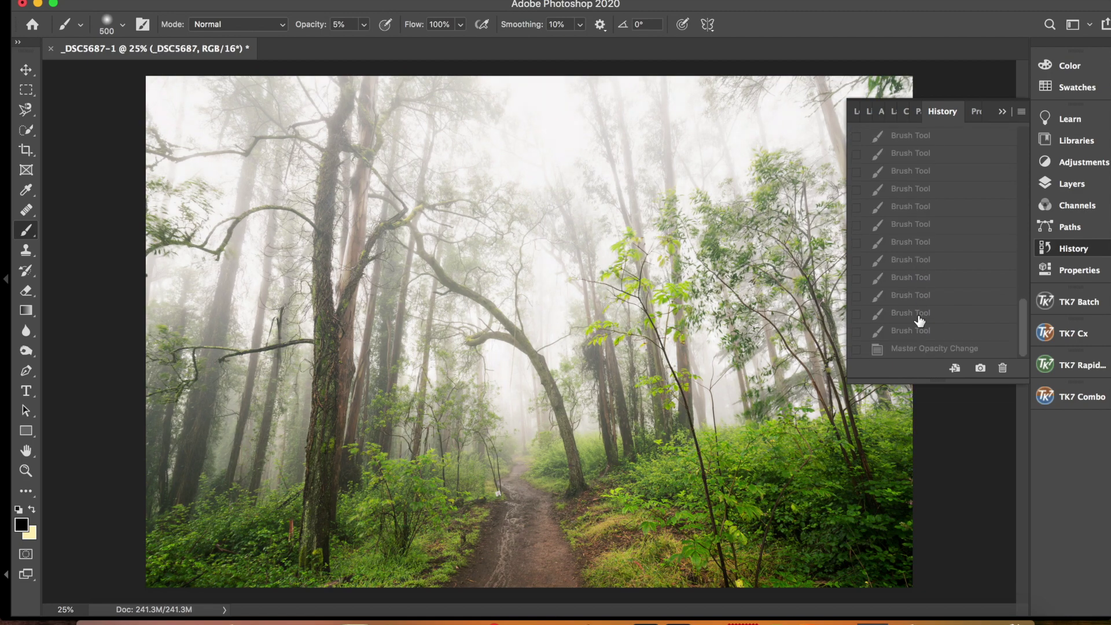
{"action": "left_click", "coordinate": [916, 350]}
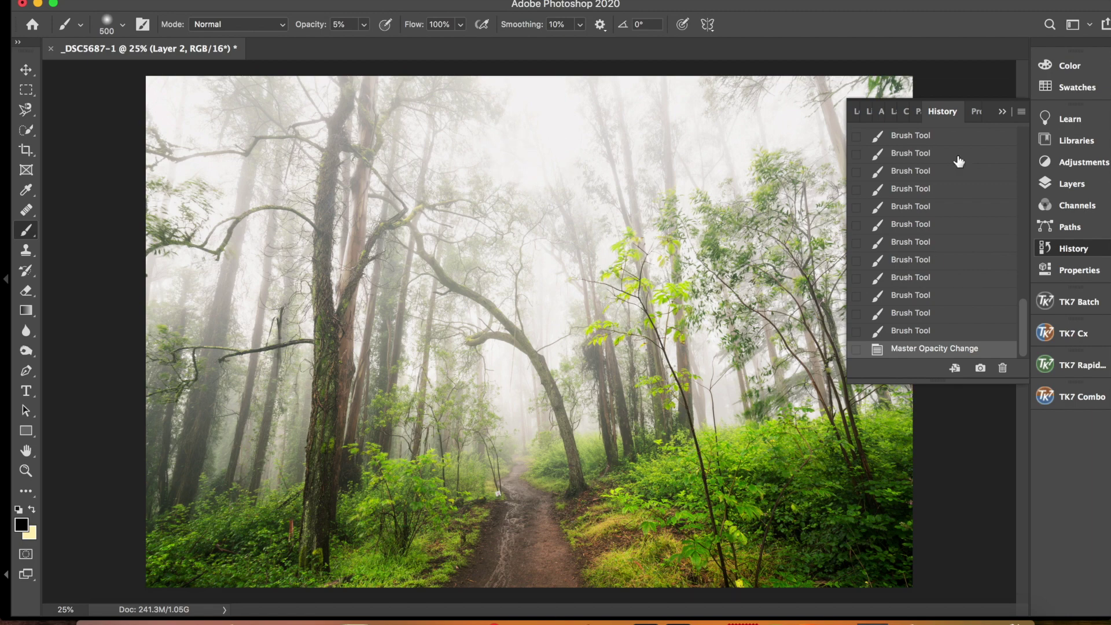
{"action": "left_click", "coordinate": [890, 114]}
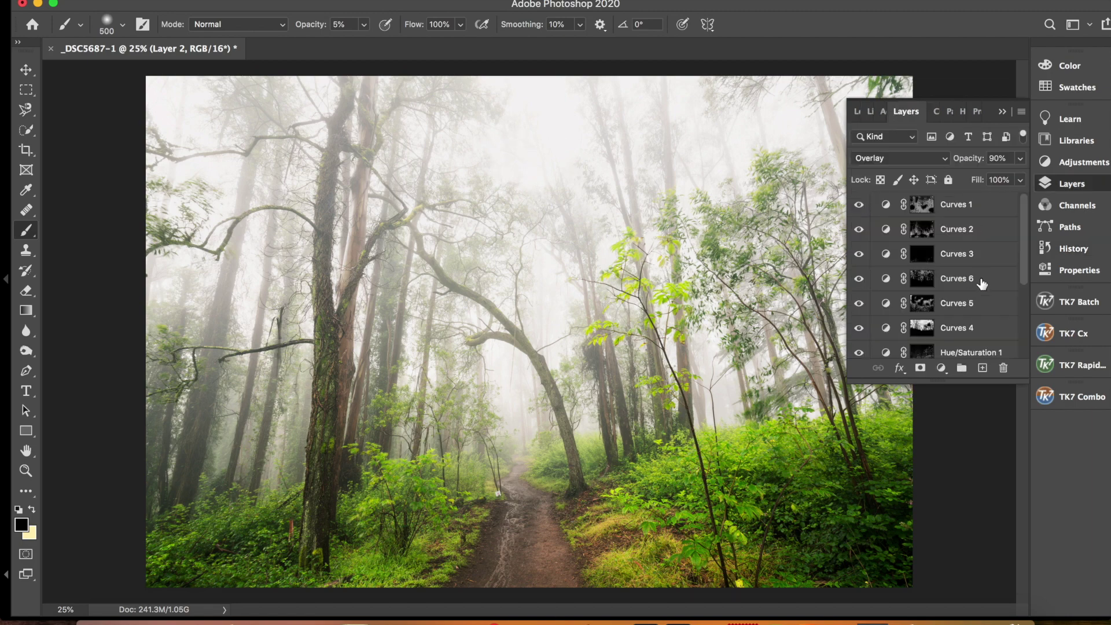
{"action": "scroll", "coordinate": [981, 286], "scroll_direction": "down", "scroll_amount": 1}
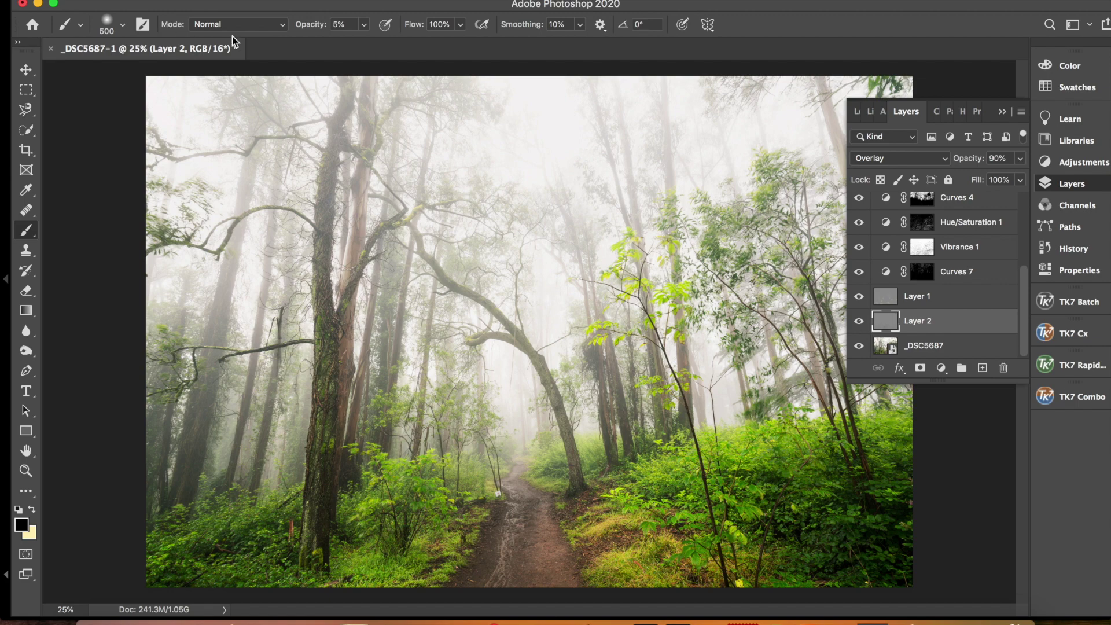
Step: Enlarge the brush to 1400 px and paint black on the Overlay layer over the bright fog among the upper trees
{"action": "left_click", "coordinate": [120, 27]}
{"action": "left_click_drag", "start_coordinate": [181, 72], "coordinate": [187, 73]}
{"action": "left_click", "coordinate": [692, 136]}
Step: Compare the photo with and without the fog darkening on the Overlay layer
{"action": "left_click", "coordinate": [862, 325]}
{"action": "left_click", "coordinate": [862, 324]}
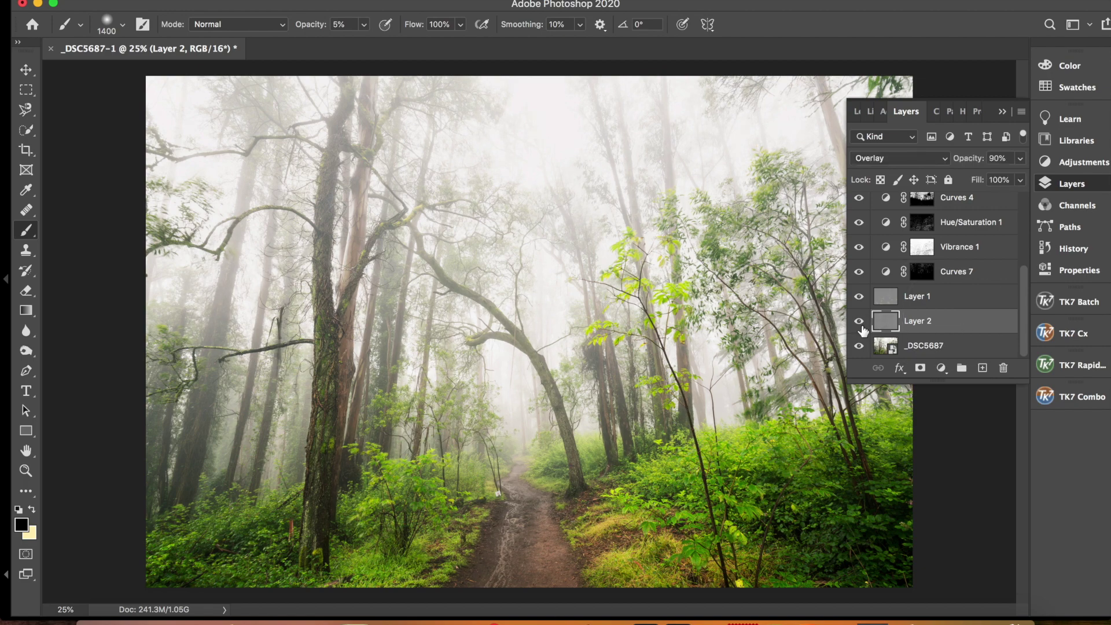
{"action": "left_click", "coordinate": [862, 325]}
{"action": "left_click", "coordinate": [861, 325]}
{"action": "left_click", "coordinate": [862, 325]}
{"action": "left_click", "coordinate": [861, 324]}
{"action": "left_click", "coordinate": [861, 324]}
{"action": "left_click", "coordinate": [861, 325]}
{"action": "left_click", "coordinate": [861, 325]}
{"action": "left_click", "coordinate": [861, 326]}
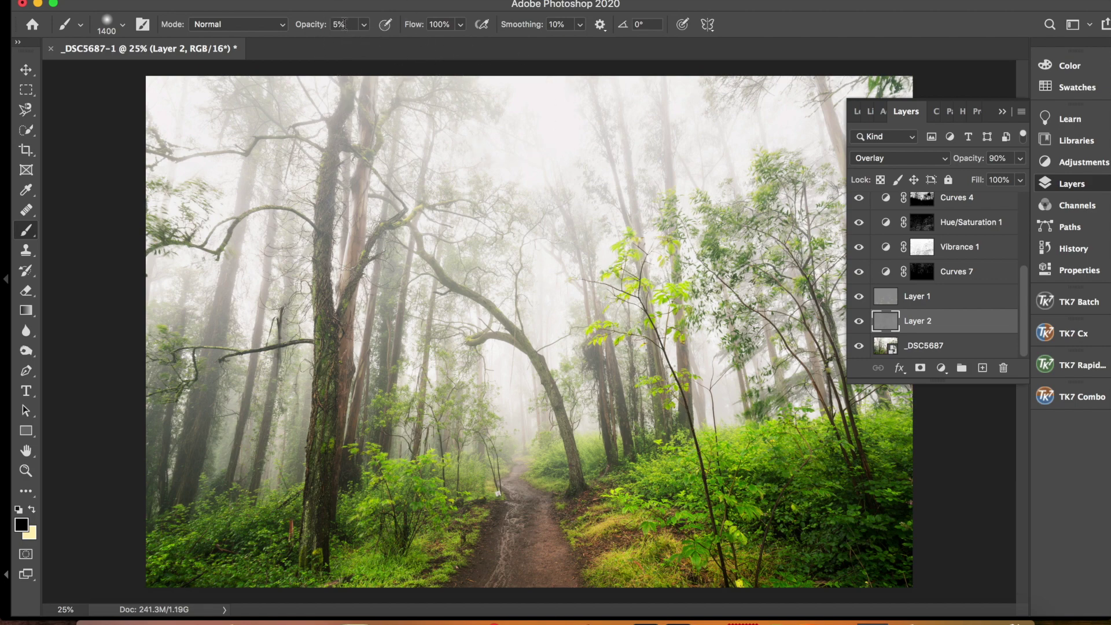
Step: Set the brush opacity to 25% for painting on the Overlay layer
{"action": "type", "text": "2"}
{"action": "key", "text": "Return"}
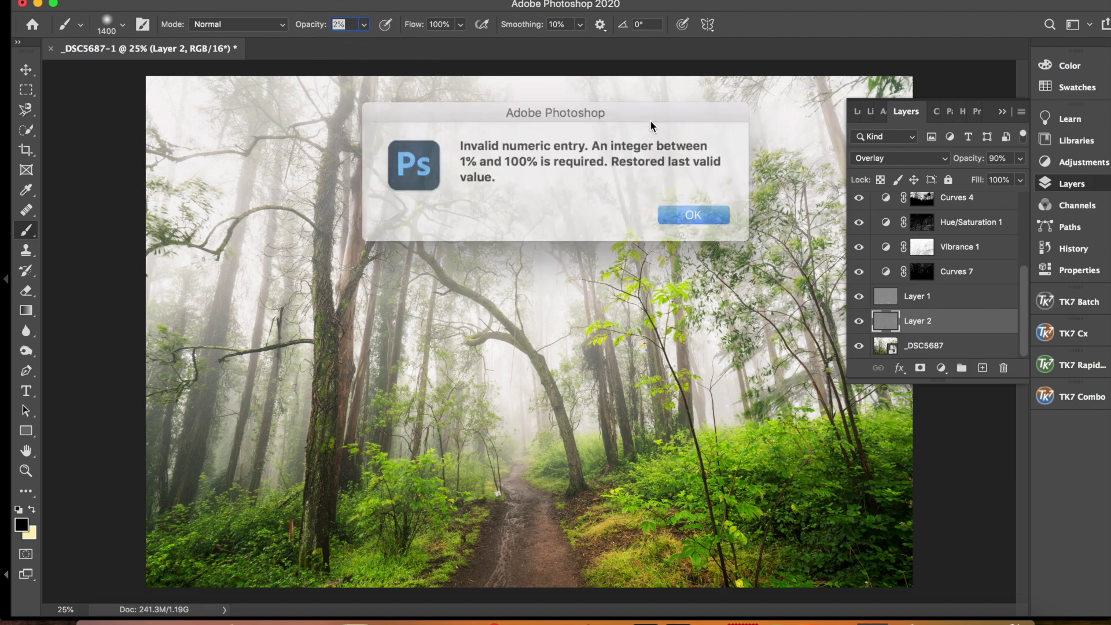
{"action": "left_click", "coordinate": [668, 208]}
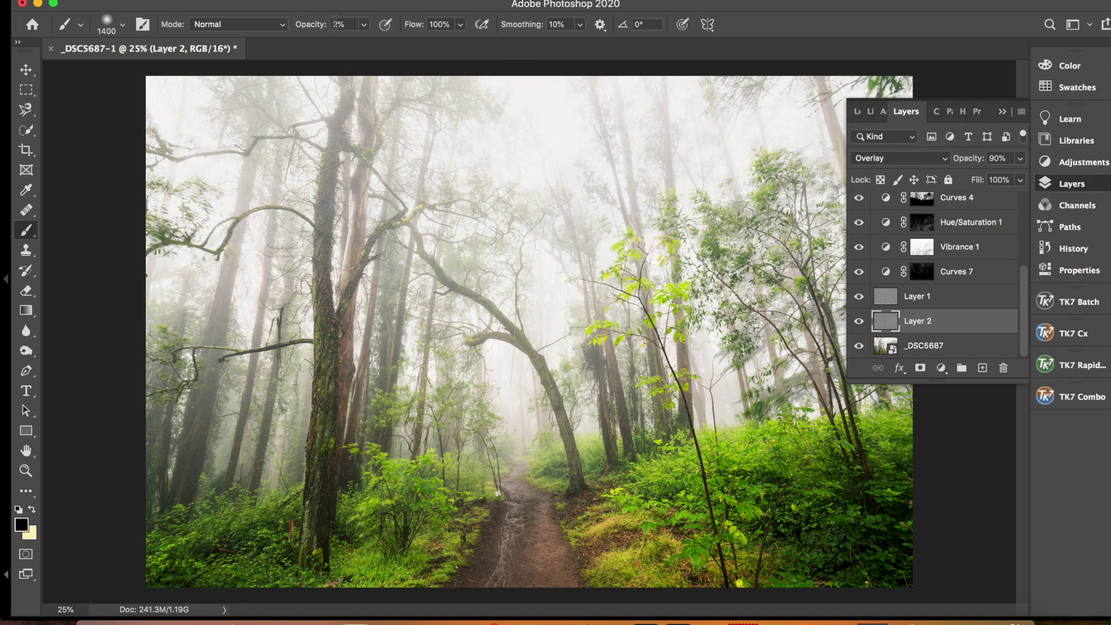
{"action": "left_click_drag", "start_coordinate": [350, 26], "coordinate": [331, 29]}
{"action": "type", "text": "5"}
{"action": "key", "text": "Return"}
{"action": "type", "text": "25"}
{"action": "key", "text": "Return"}
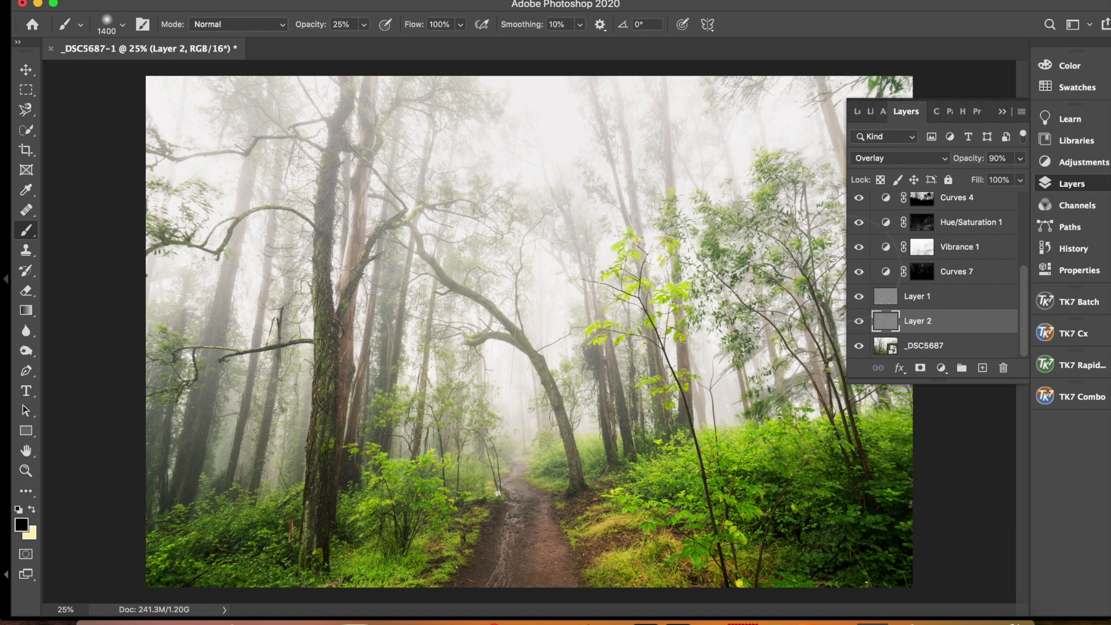
Step: Switch the Overlay layer off and on repeatedly to judge the effect of the stronger brush
{"action": "left_click", "coordinate": [860, 321]}
{"action": "left_click", "coordinate": [860, 322]}
{"action": "left_click", "coordinate": [860, 323]}
{"action": "left_click", "coordinate": [860, 323]}
{"action": "left_click", "coordinate": [860, 323]}
{"action": "left_click", "coordinate": [860, 323]}
{"action": "left_click", "coordinate": [860, 323]}
{"action": "left_click", "coordinate": [860, 323]}
{"action": "left_click", "coordinate": [860, 323]}
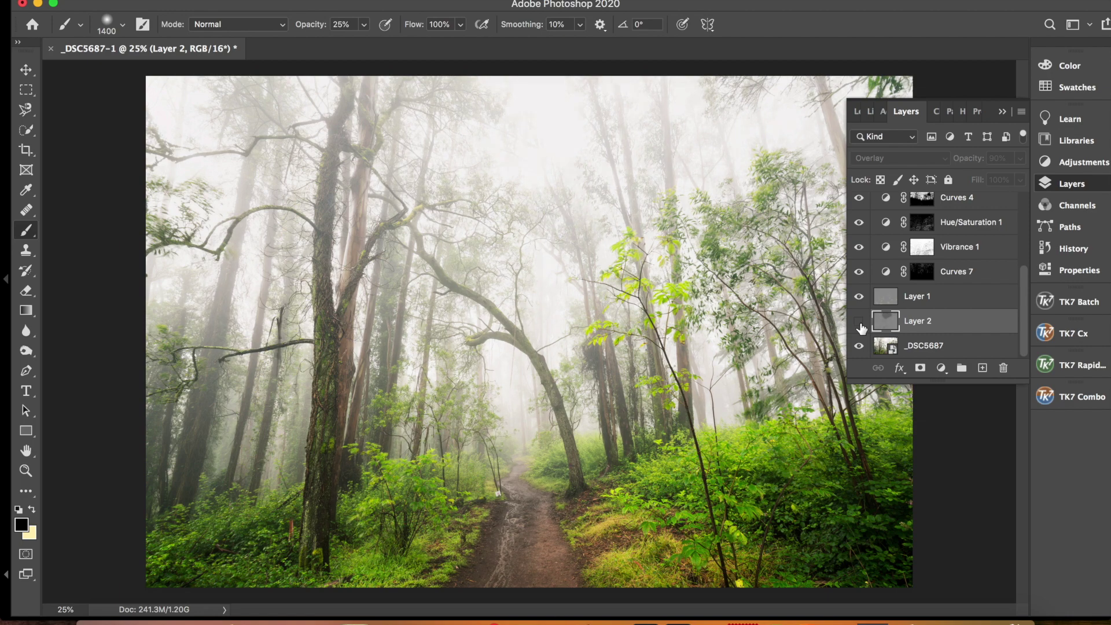
{"action": "left_click", "coordinate": [861, 323]}
Step: Undo the last brush stroke by returning to the history state just before it
{"action": "left_click", "coordinate": [964, 111]}
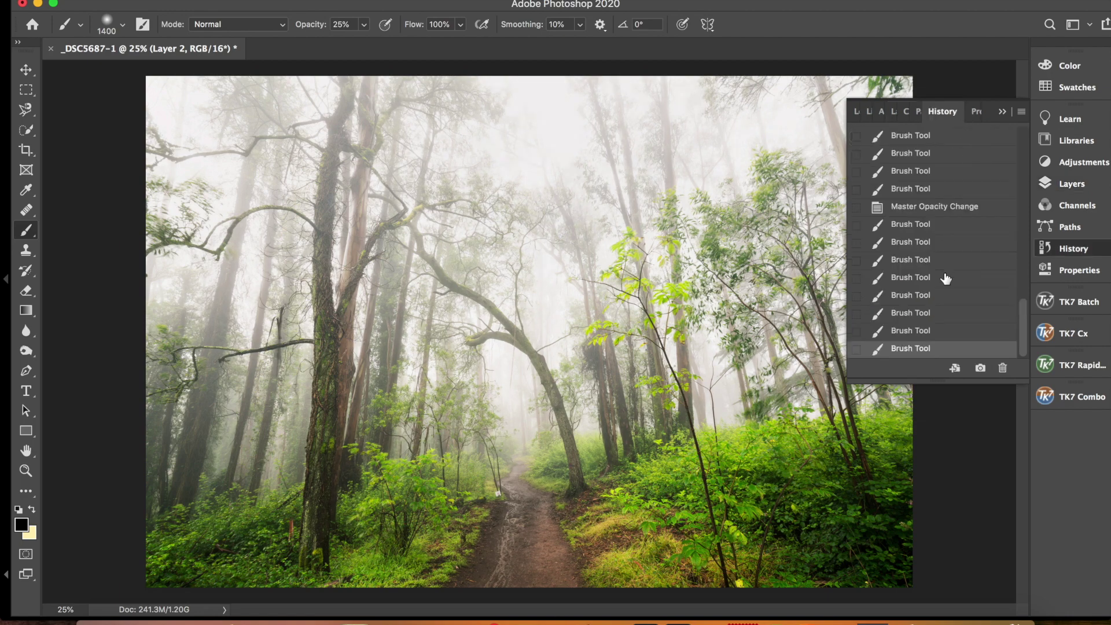
{"action": "scroll", "coordinate": [942, 323], "scroll_direction": "up", "scroll_amount": 10}
{"action": "scroll", "coordinate": [941, 325], "scroll_direction": "down", "scroll_amount": 15}
{"action": "left_click", "coordinate": [928, 335]}
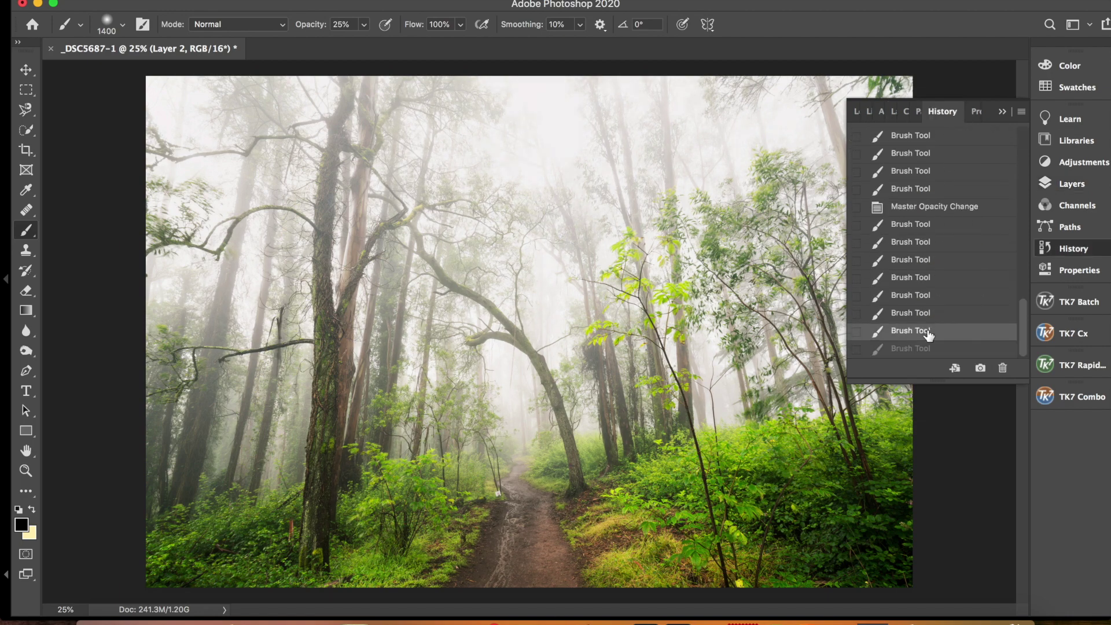
Step: Flatten all layers into a single background and collapse the layer list to show the whole photo
{"action": "left_click", "coordinate": [891, 111]}
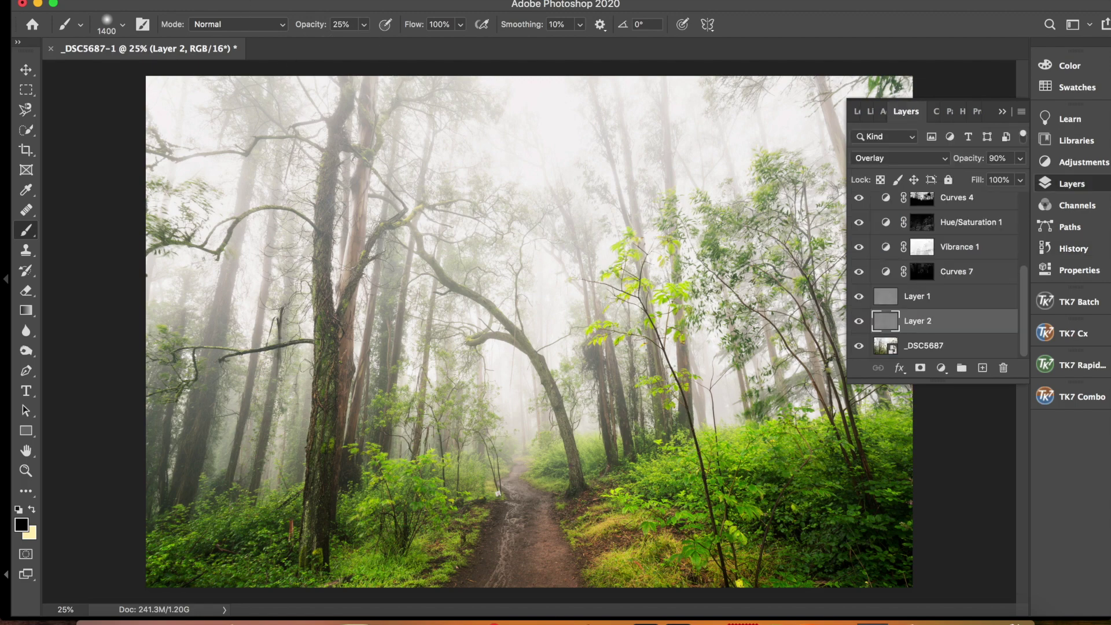
{"action": "left_click", "coordinate": [224, 1]}
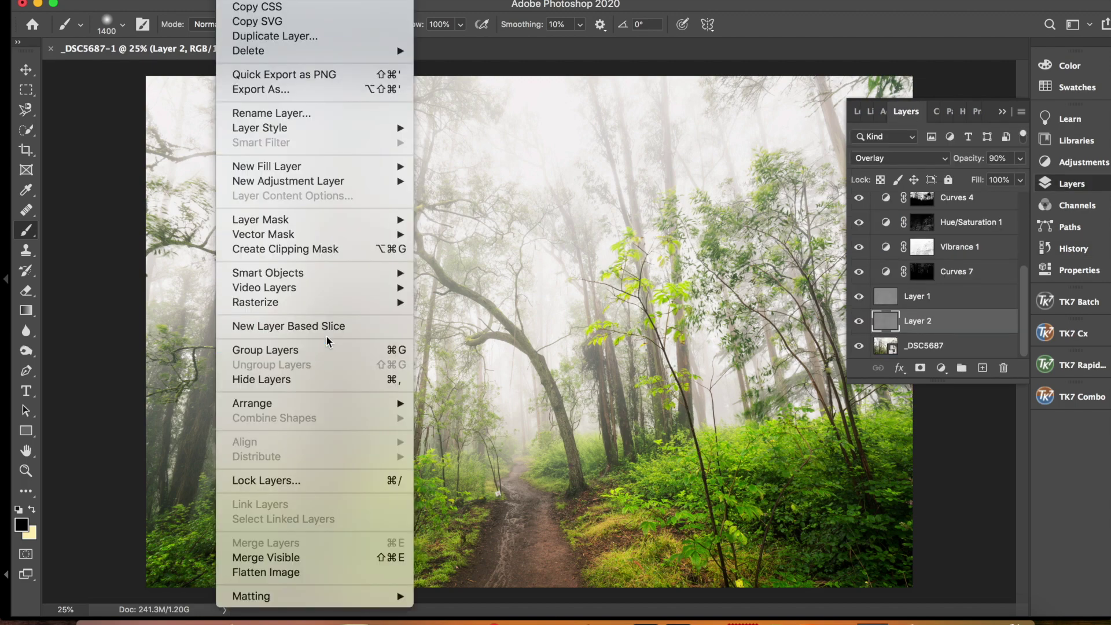
{"action": "left_click", "coordinate": [339, 573]}
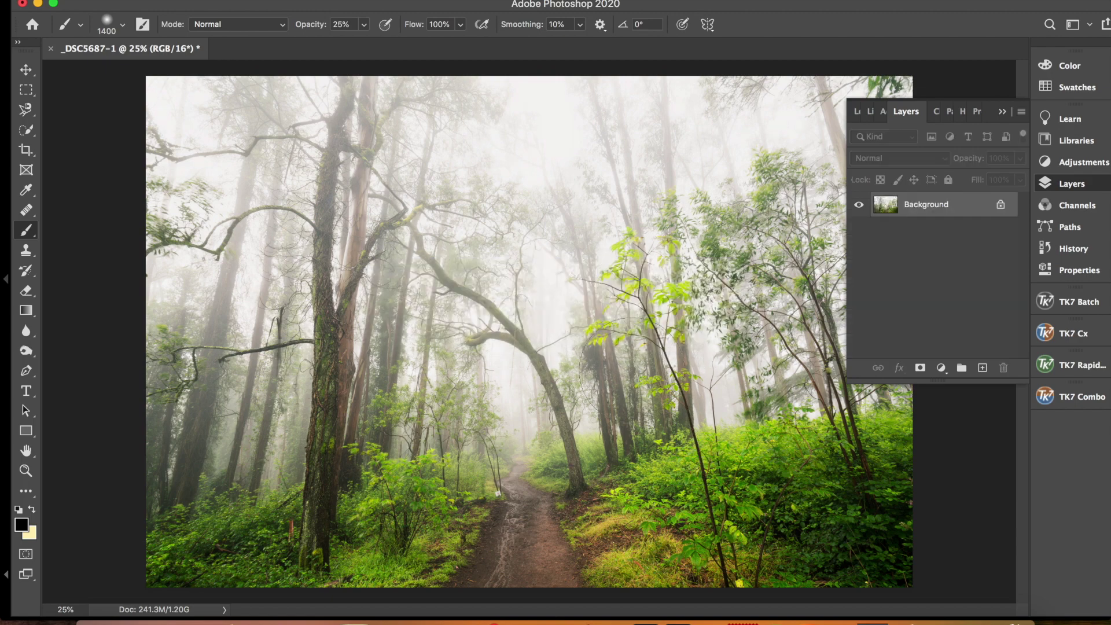
{"action": "left_click", "coordinate": [1002, 111]}
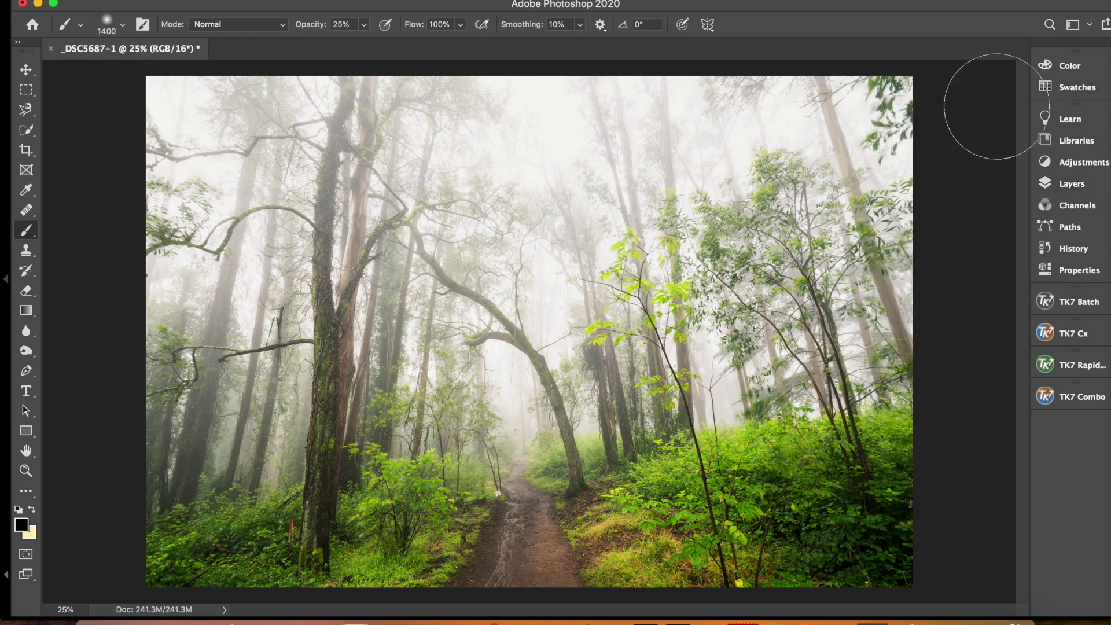